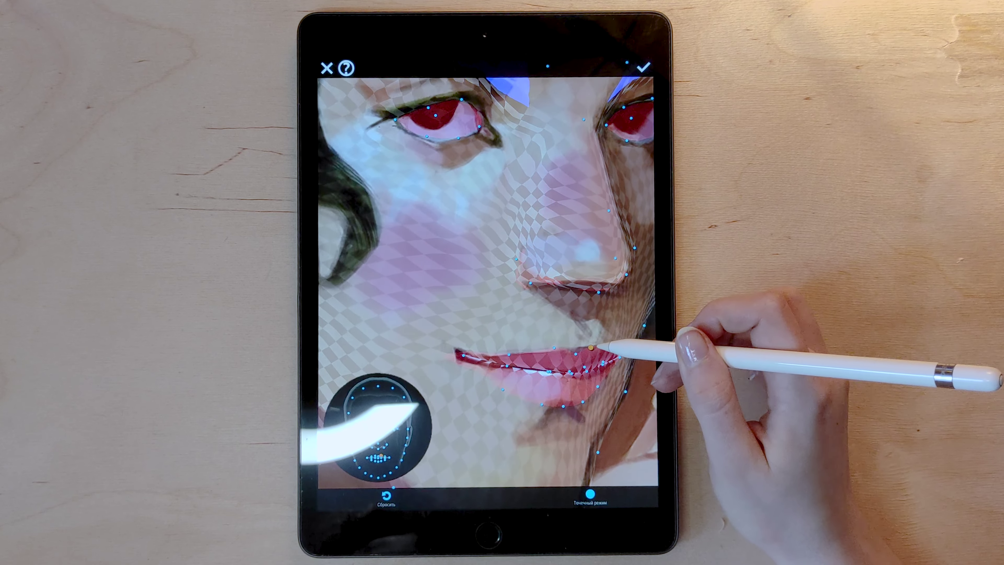
Adjust the upper-lip point of the portrait's face mesh and preview the animated face
click(576, 354)
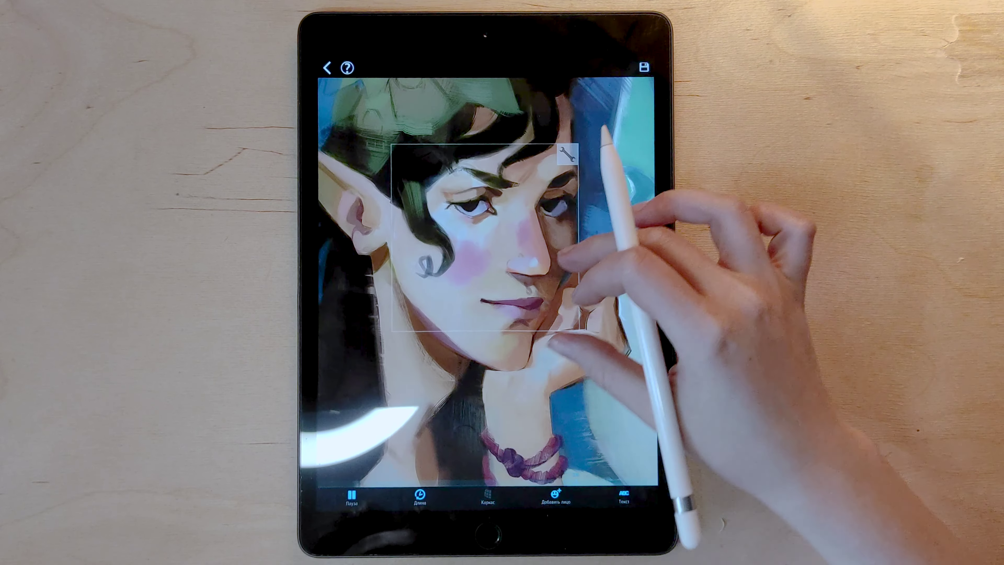
scroll(558, 299, up, 5)
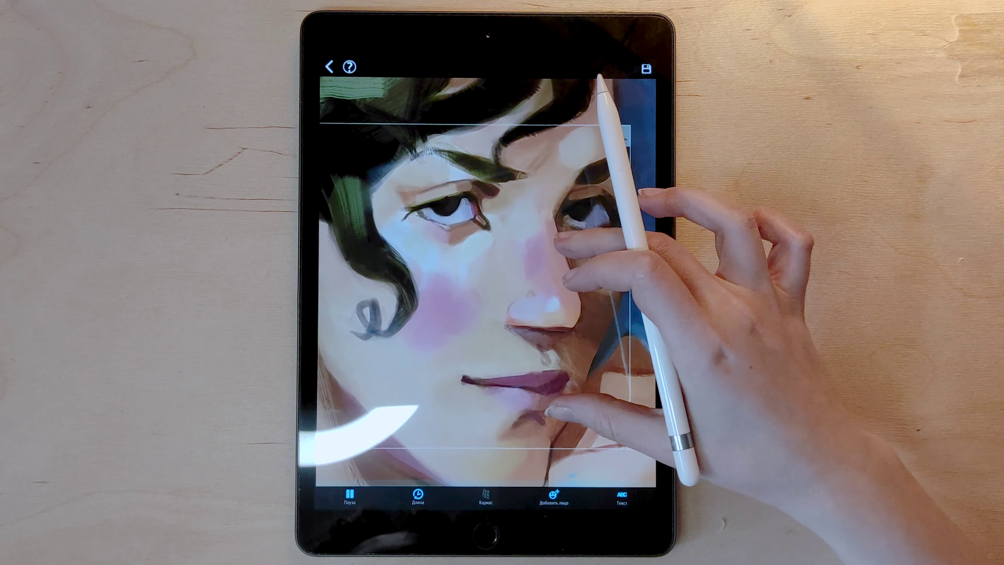
scroll(548, 331, down, 10)
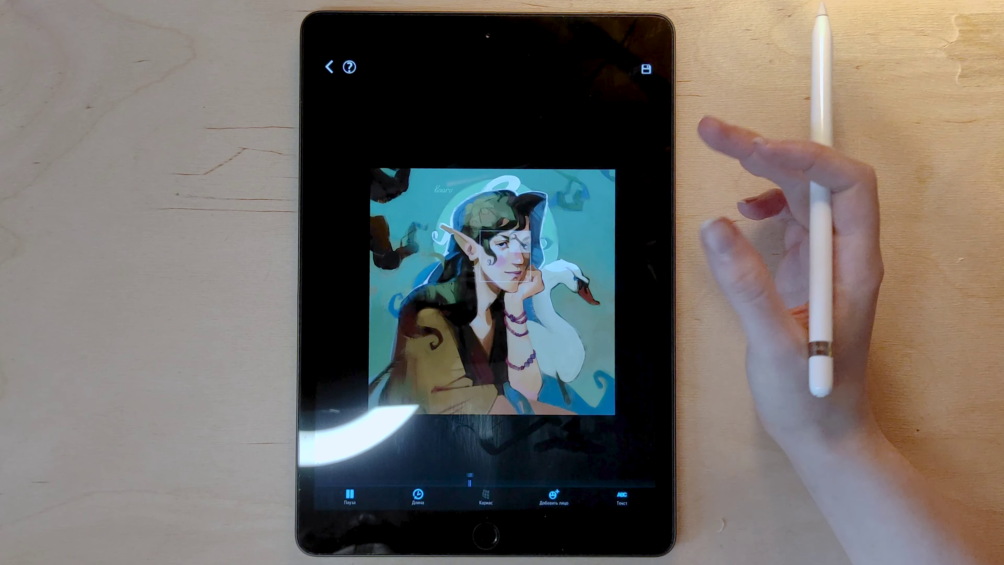
scroll(588, 287, up, 3)
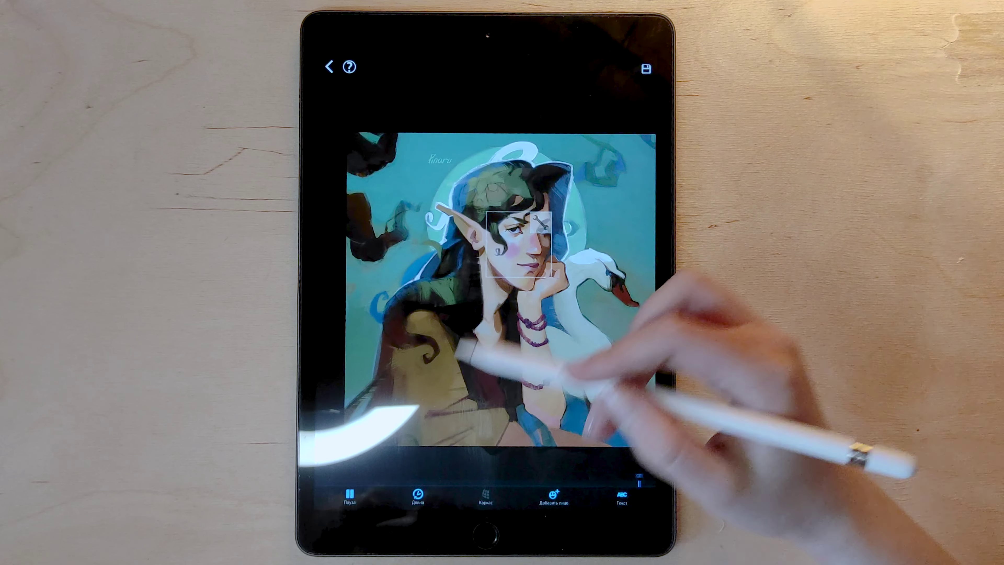
Set the animation's loop length to 30
click(418, 495)
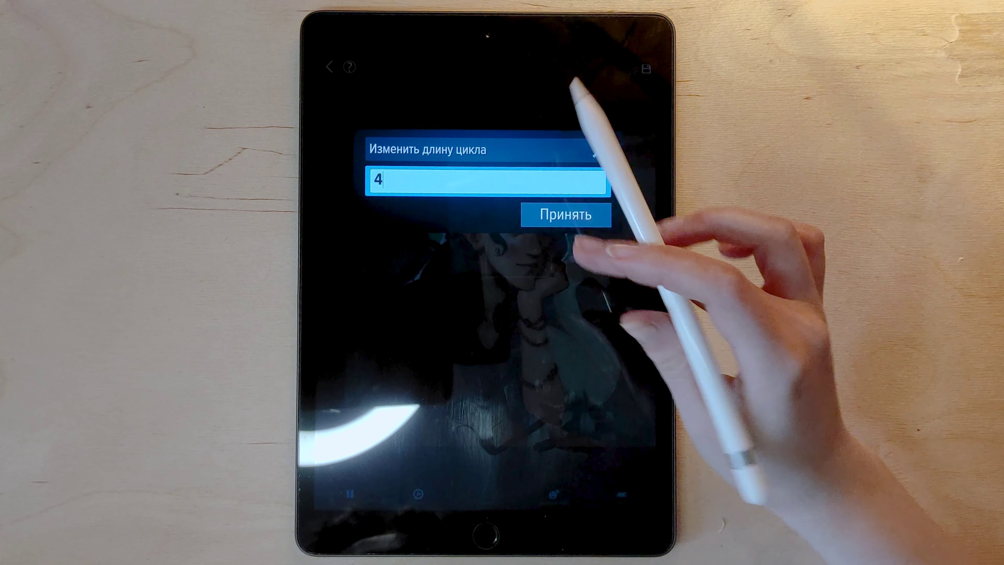
click(562, 182)
key(BackSpace)
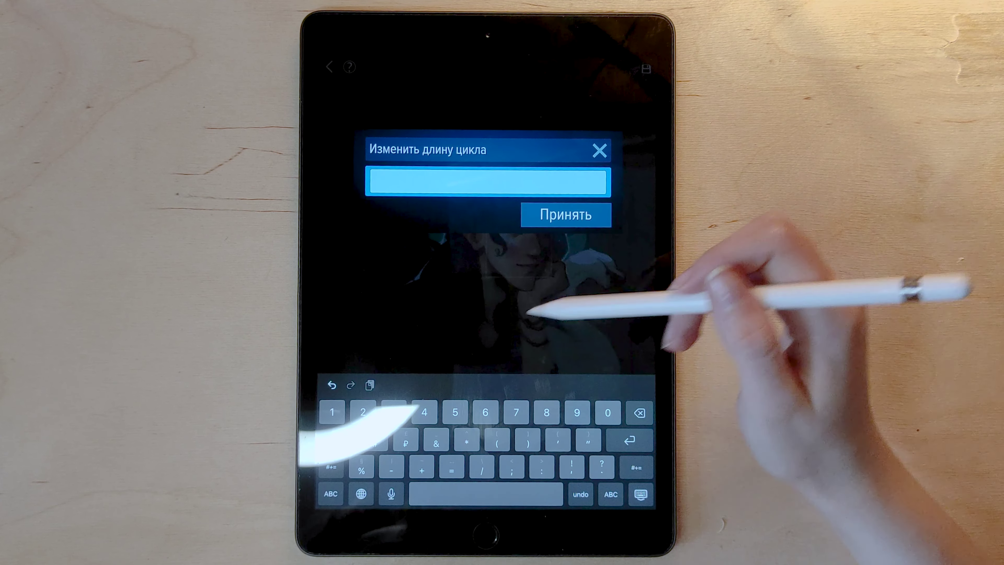
text(3)
key(BackSpace)
text(30)
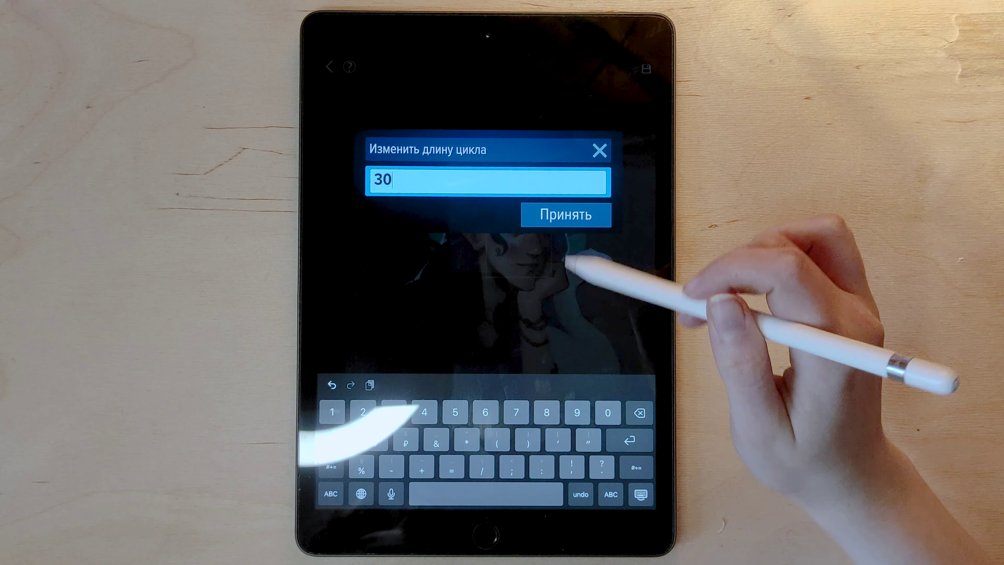
click(566, 215)
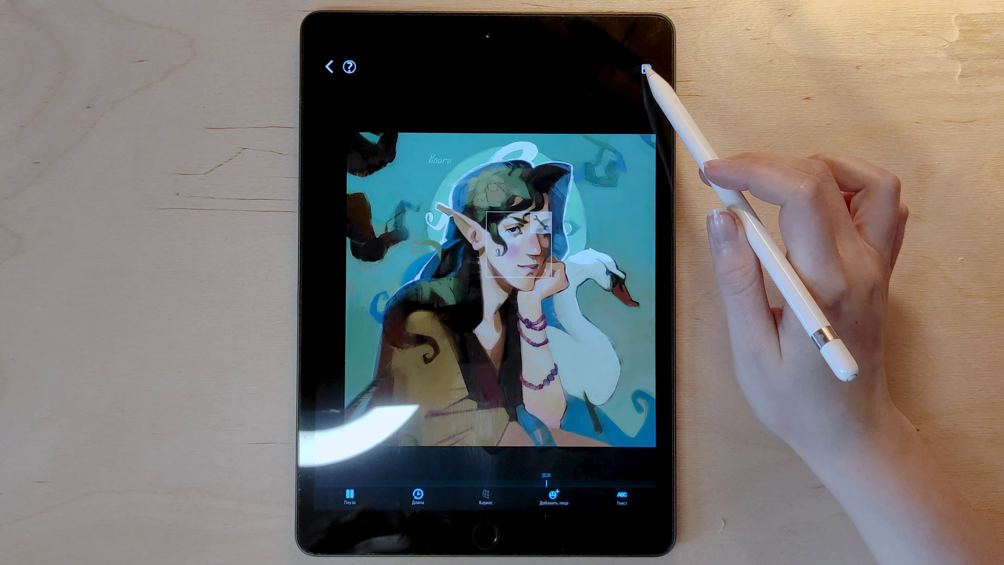
Save the animated portrait
click(646, 68)
click(468, 209)
click(468, 213)
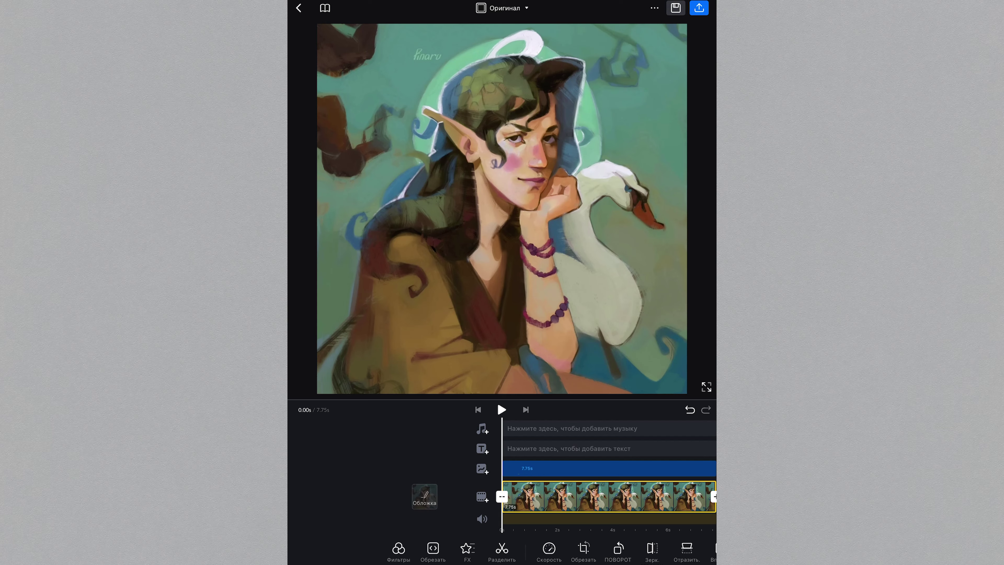
Insert an image element as an overlay at the start of the portrait video and shorten it to about 1 second
click(482, 449)
click(502, 555)
click(483, 469)
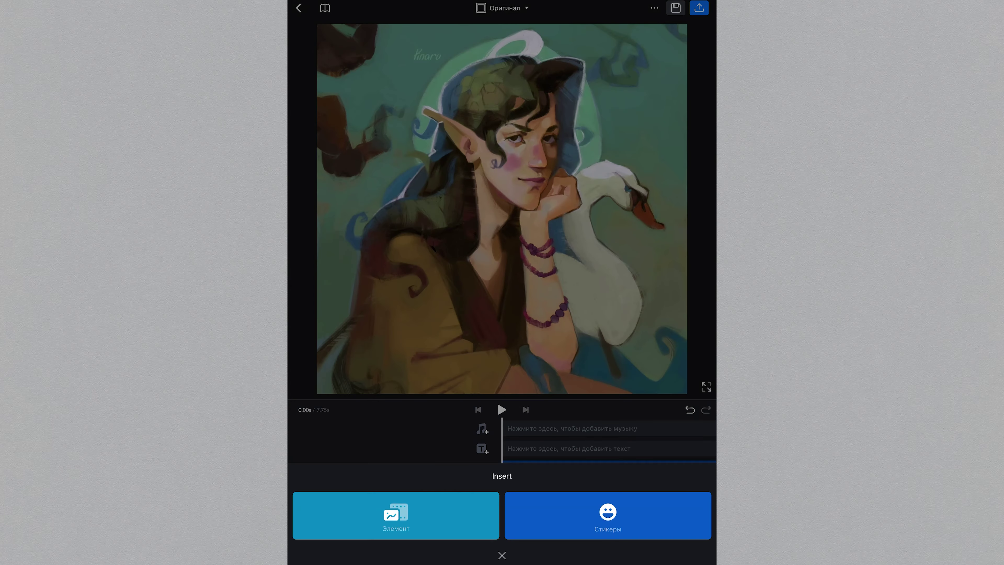
click(396, 516)
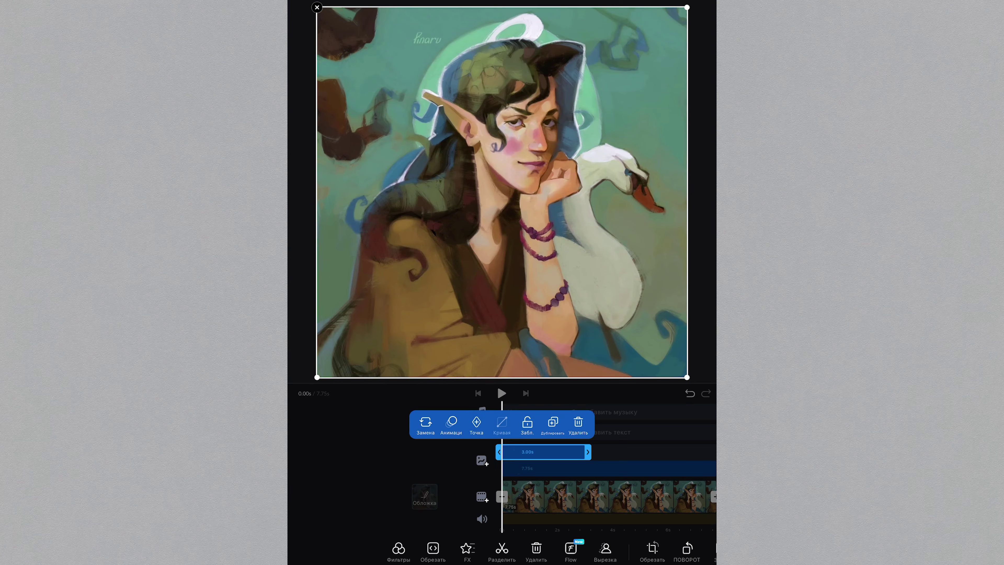
drag(588, 452, 530, 453)
click(593, 497)
drag(593, 496, 559, 496)
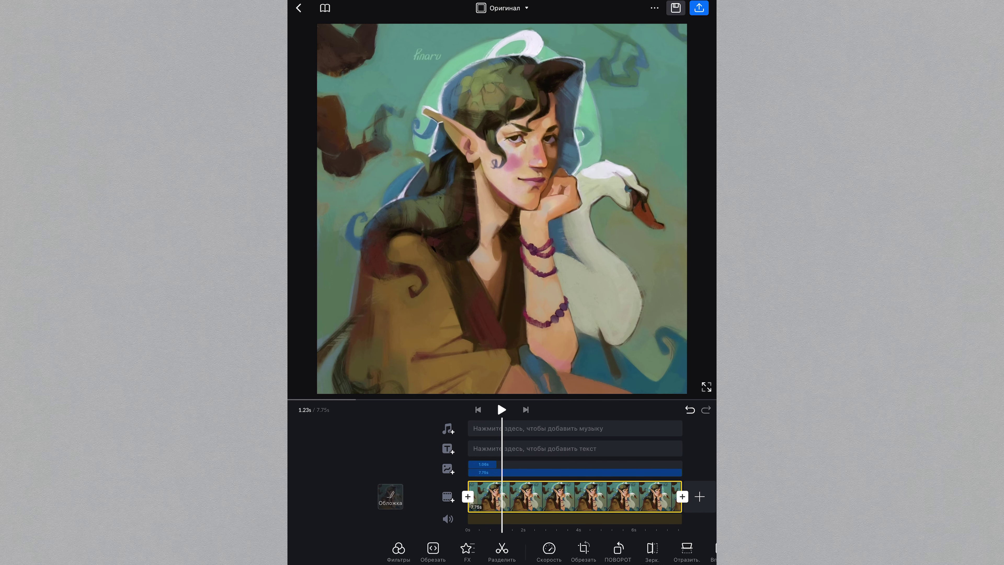
Insert another image element on the overlay track at about 1.23 s
click(448, 469)
click(396, 515)
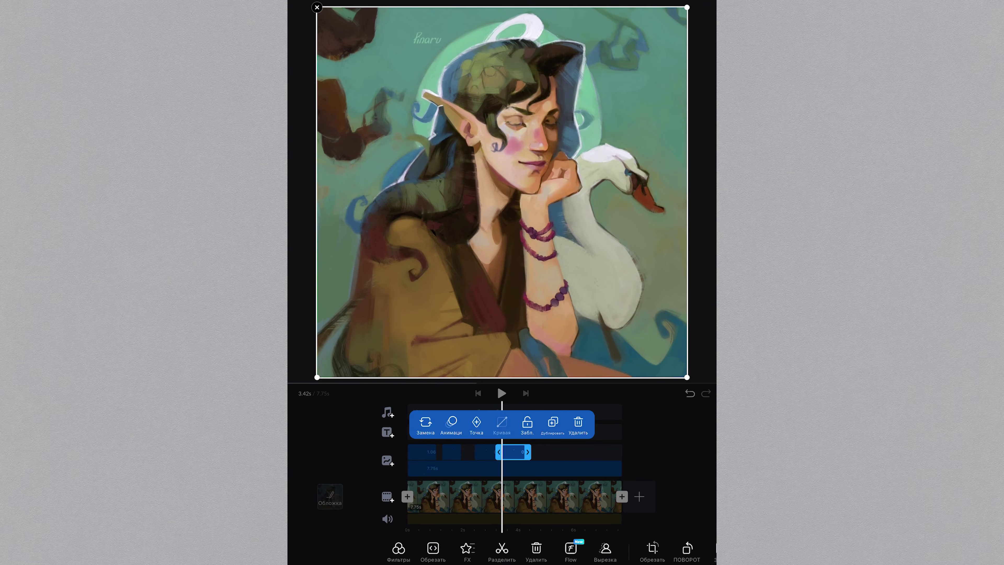
click(554, 496)
scroll(502, 475, up, 5)
scroll(502, 475, down, 3)
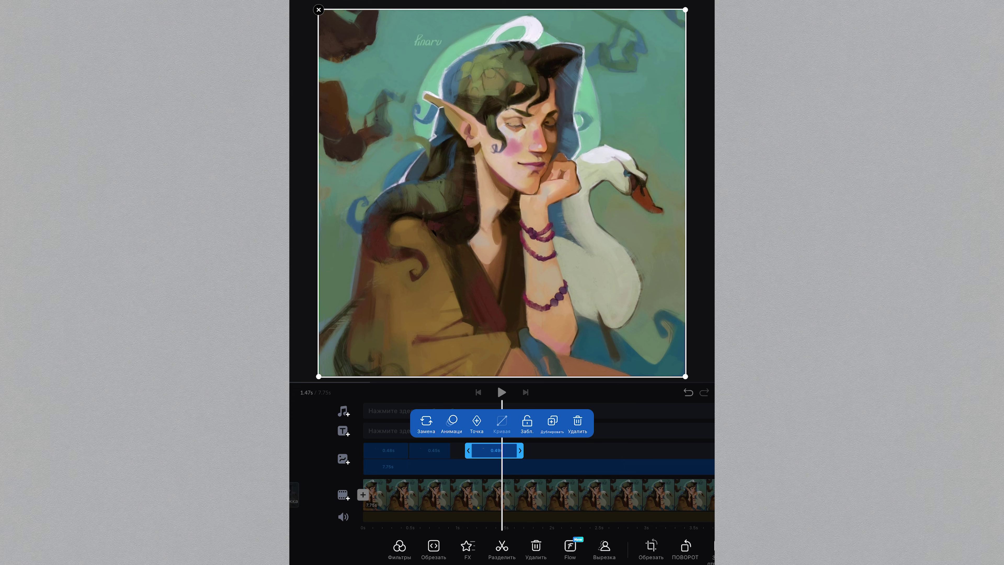
scroll(502, 495, up, 3)
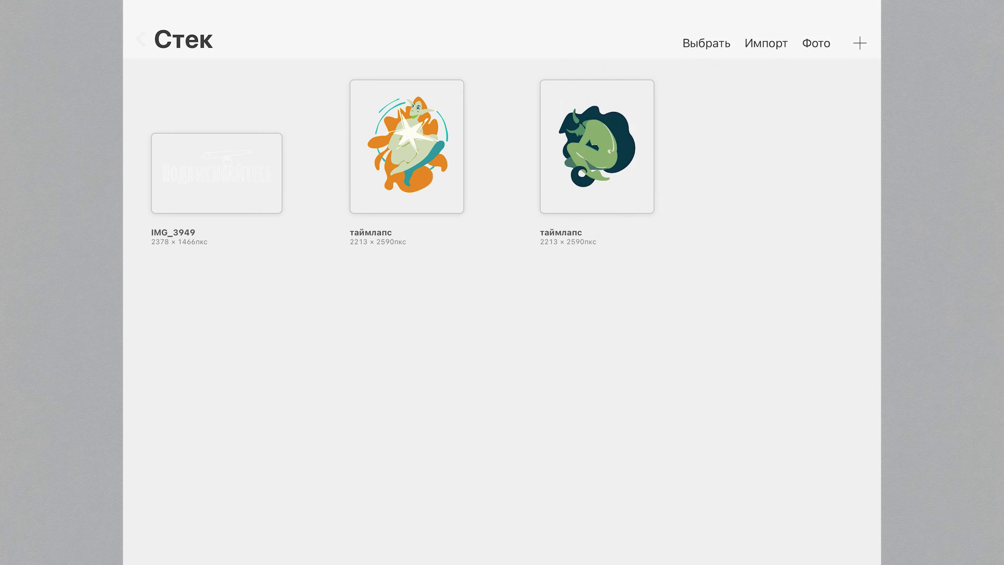
Switch to Procreate, import the elf and swan portrait from the photo library into the stack, and open it
click(860, 42)
click(855, 87)
click(817, 43)
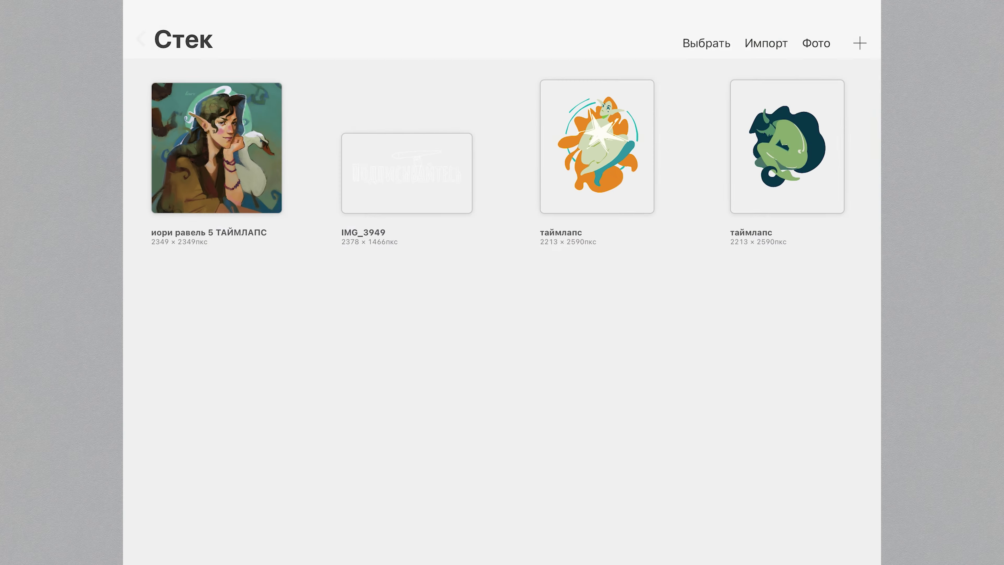
click(217, 148)
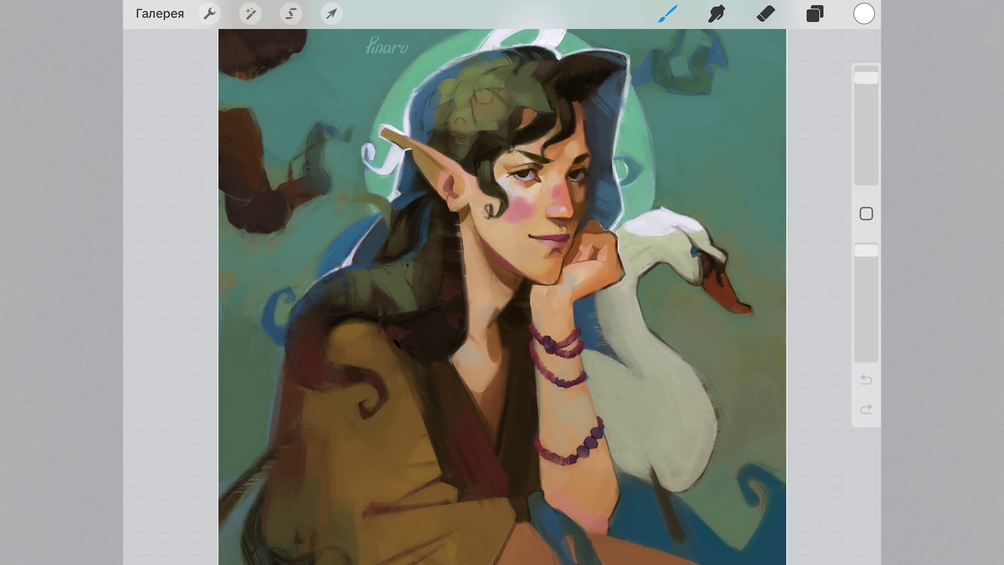
Insert the video editor screenshots from the photo library as image layers above Layer 1
click(209, 14)
click(157, 101)
click(269, 178)
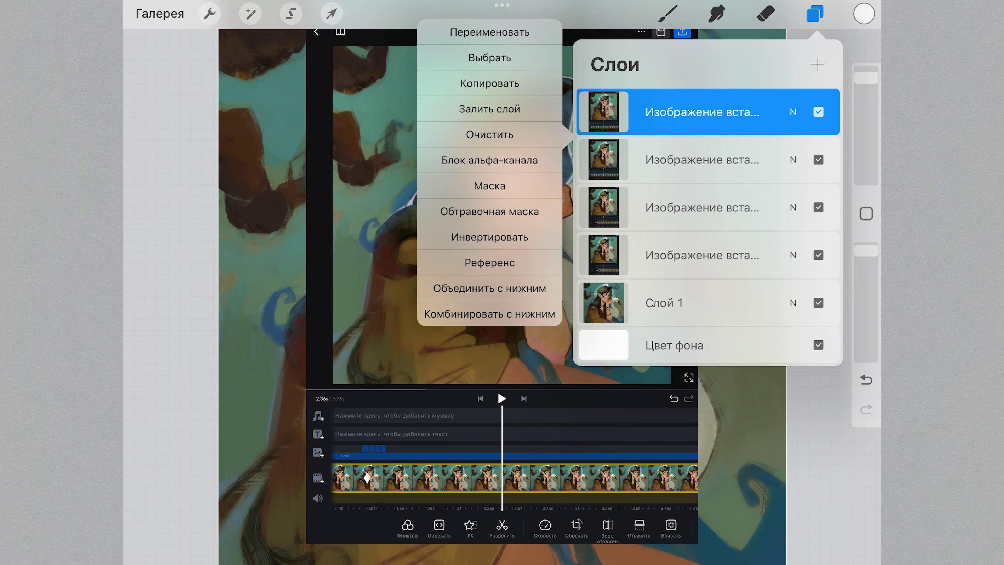
Combine the four inserted screenshot layers into one new group and collapse it
click(490, 314)
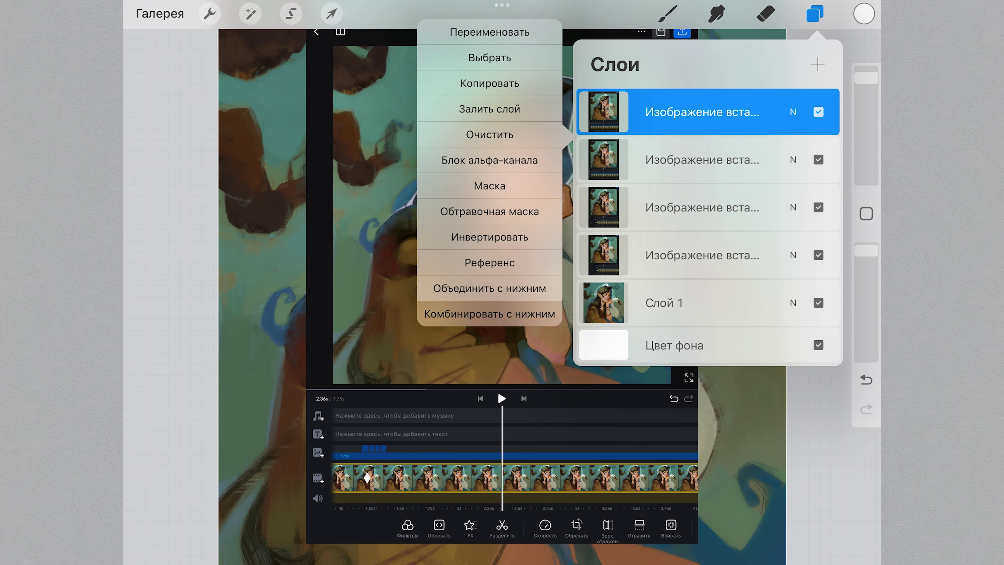
click(688, 104)
click(489, 143)
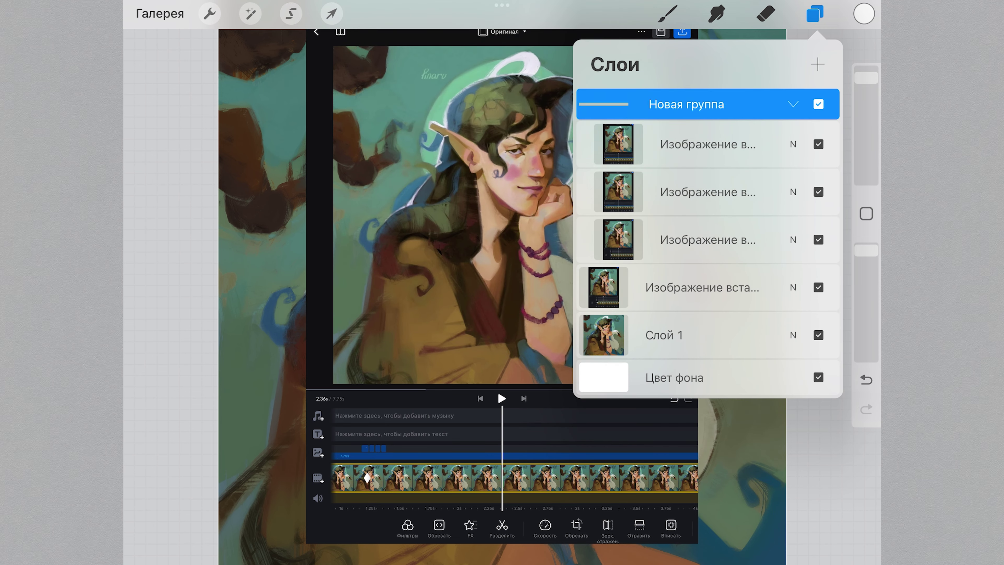
click(688, 104)
click(489, 143)
click(794, 104)
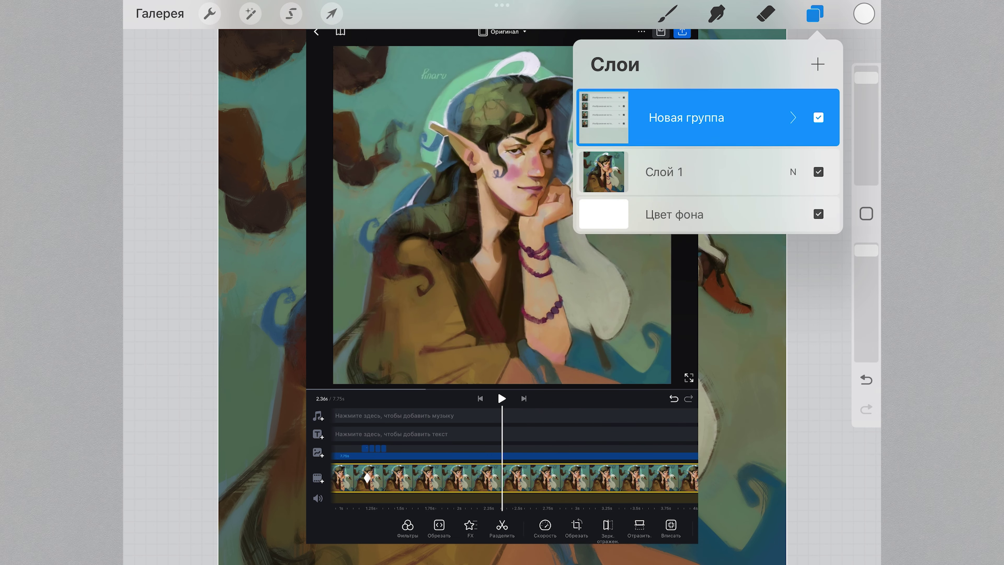
Enlarge the screenshot group uniformly and move it so its portrait lines up with the canvas painting
click(816, 14)
scroll(590, 291, down, 5)
scroll(551, 287, down, 3)
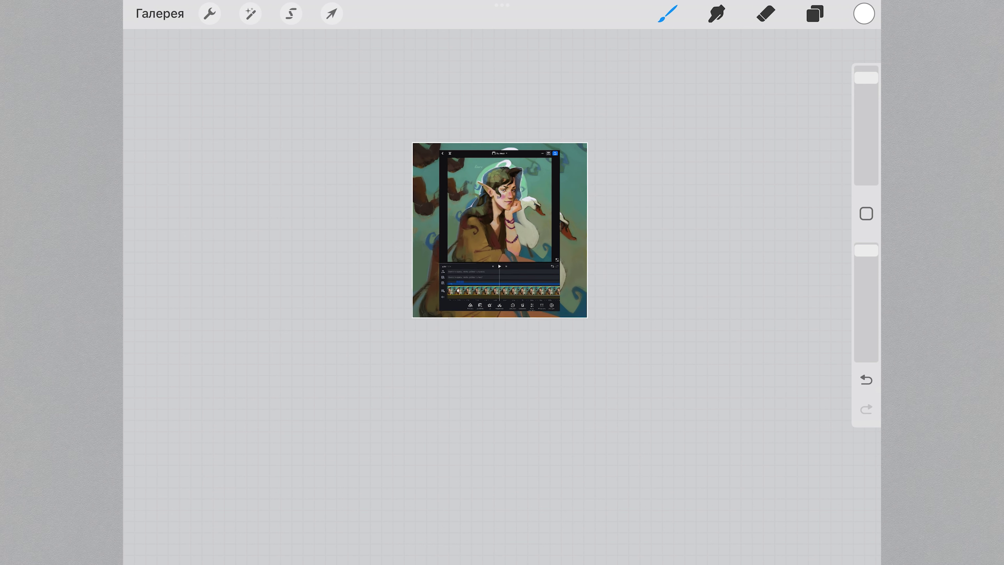
click(332, 14)
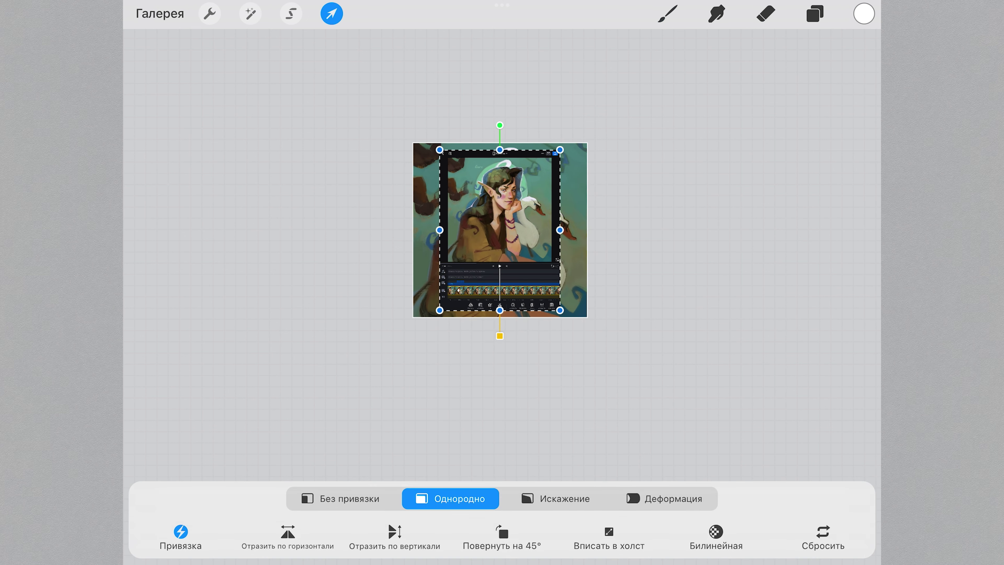
drag(439, 310, 389, 378)
drag(560, 149, 584, 119)
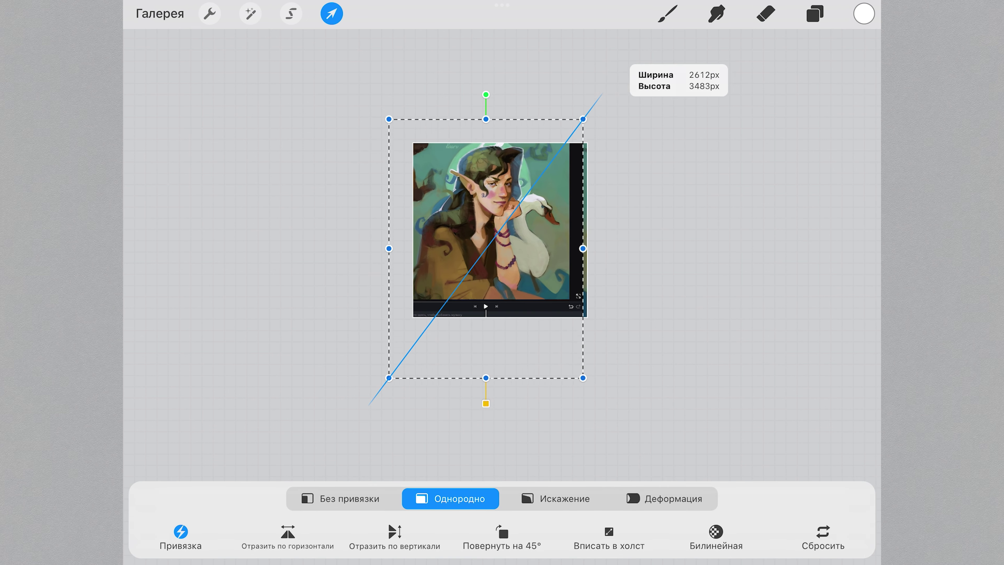
drag(487, 249, 498, 267)
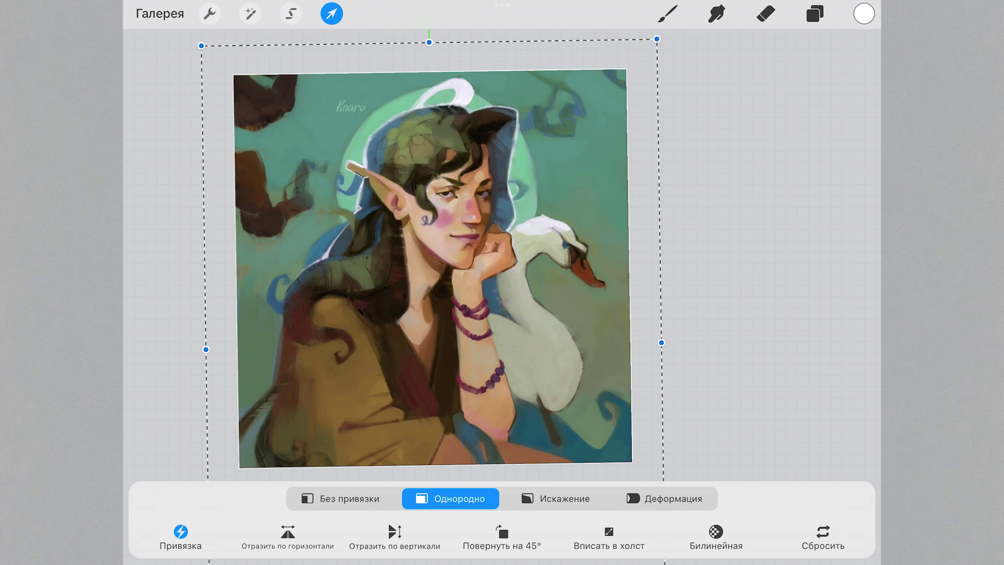
click(331, 13)
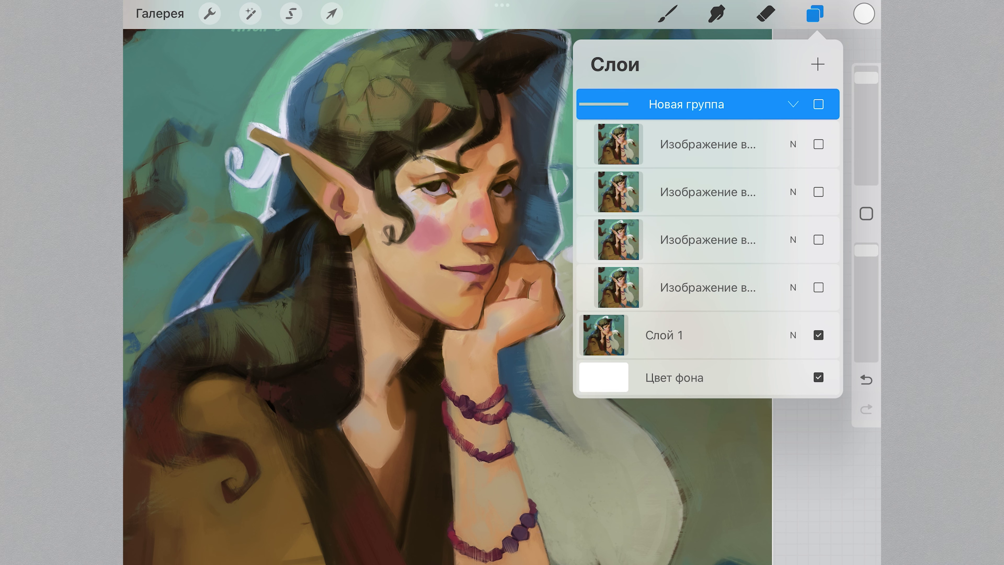
Show the group with only its lowest, closed-eyes screenshot visible, and add a new layer above that screenshot
click(818, 104)
click(819, 145)
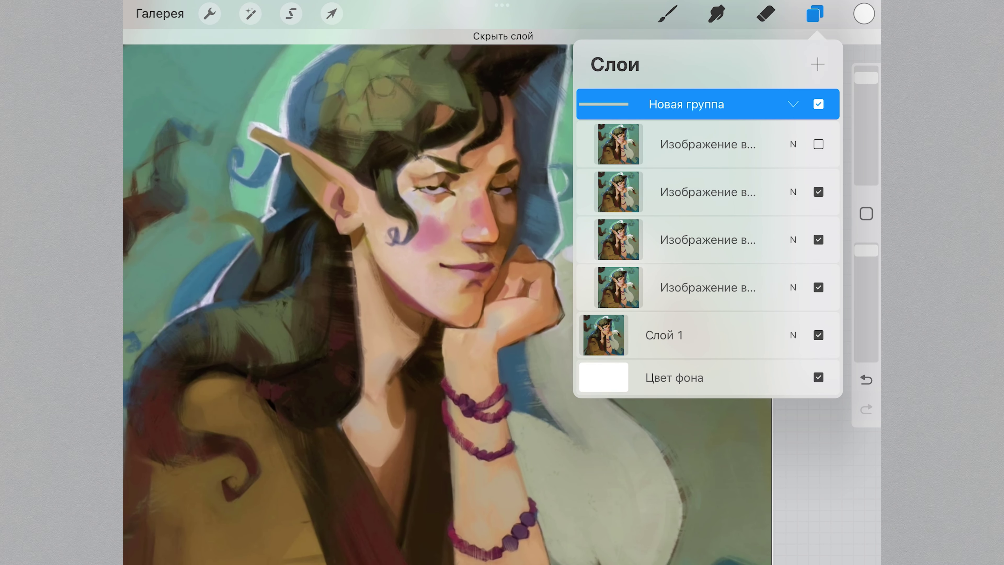
click(819, 192)
click(707, 287)
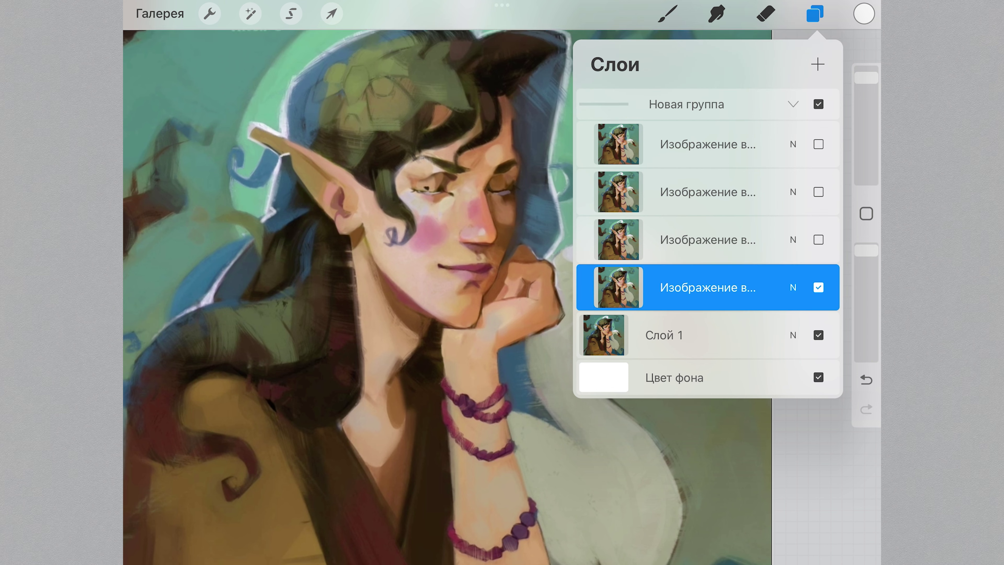
click(818, 64)
Choose the Gouache Thin Wet Circle 1 скетч brush from the Kisti_Linaru set
click(667, 14)
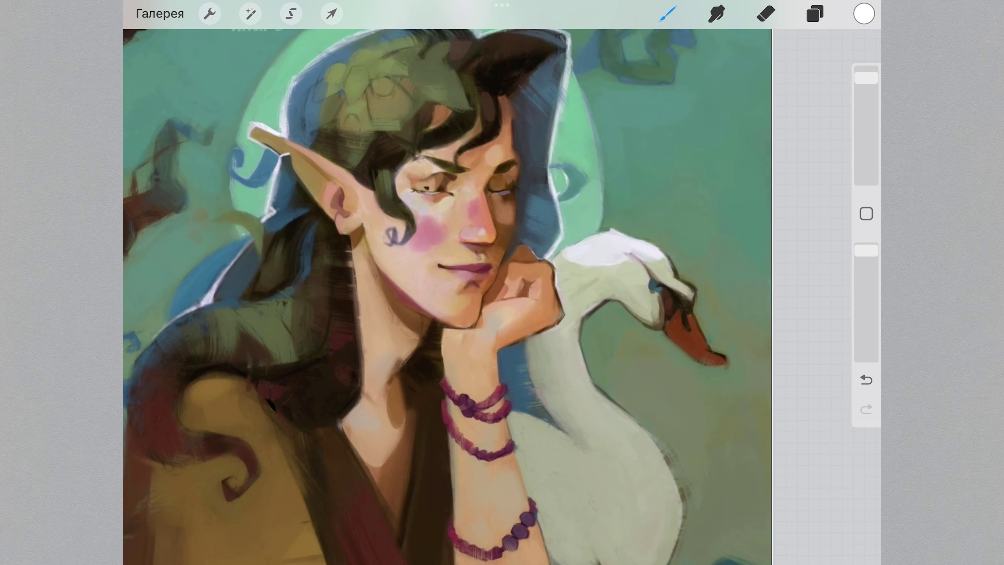
click(668, 14)
click(726, 120)
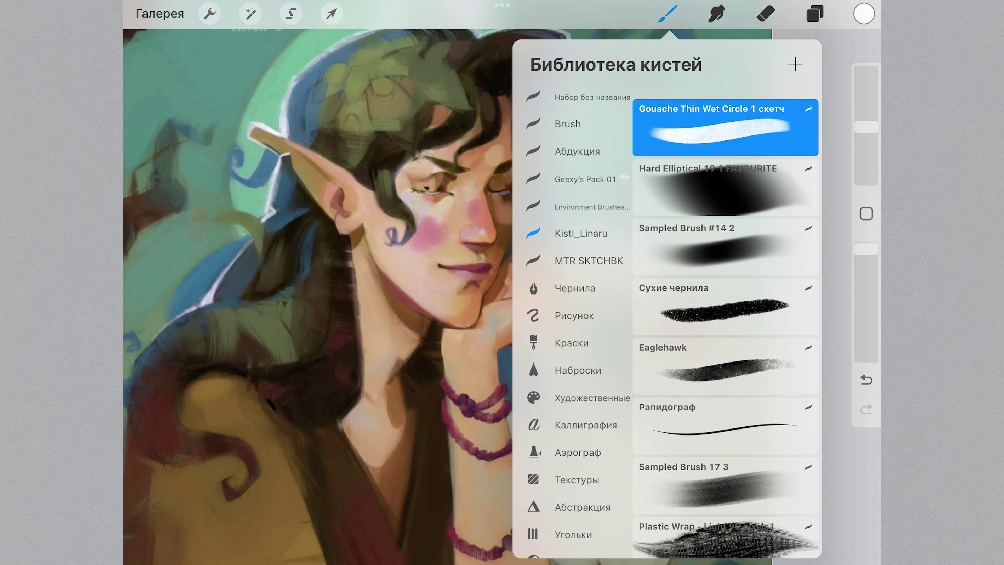
click(668, 14)
Paint over the closed eyelid with colours sampled from the face, starting with the brush size at about 5%
scroll(502, 296, up, 5)
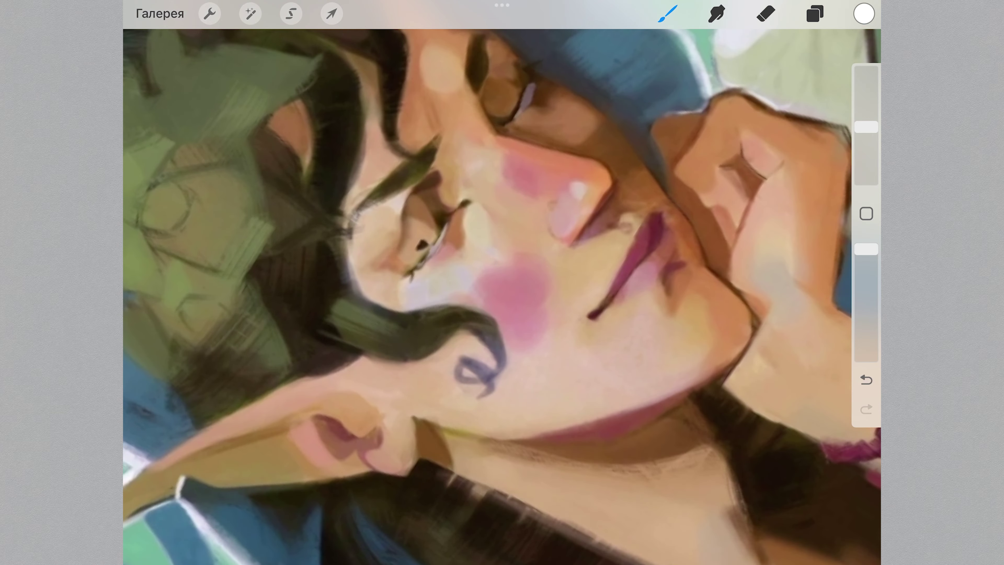
click(867, 213)
drag(423, 244, 420, 234)
drag(866, 127, 866, 161)
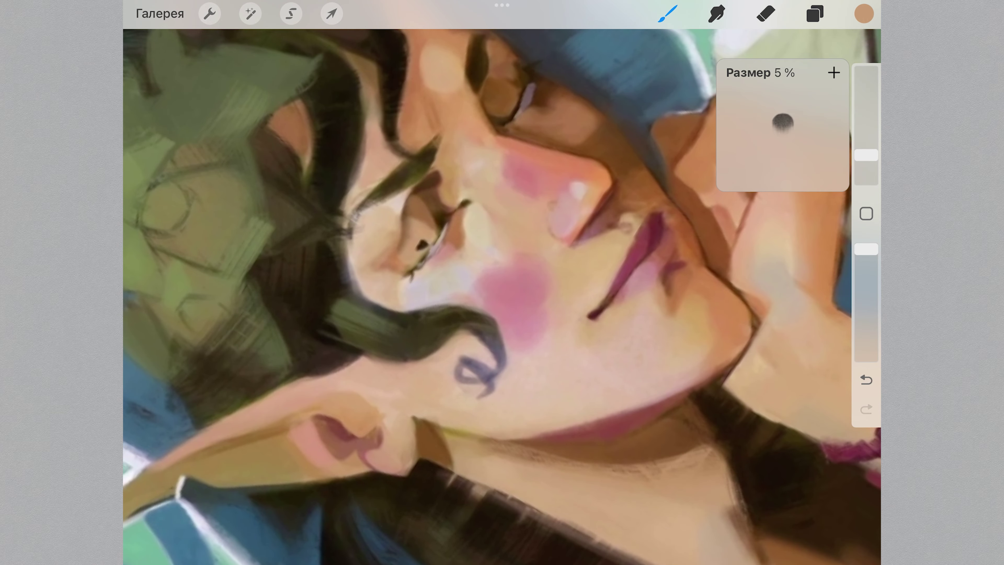
mouse_move(420, 246)
mouse_down()
mouse_move(406, 209)
mouse_move(432, 249)
mouse_up()
click(412, 228)
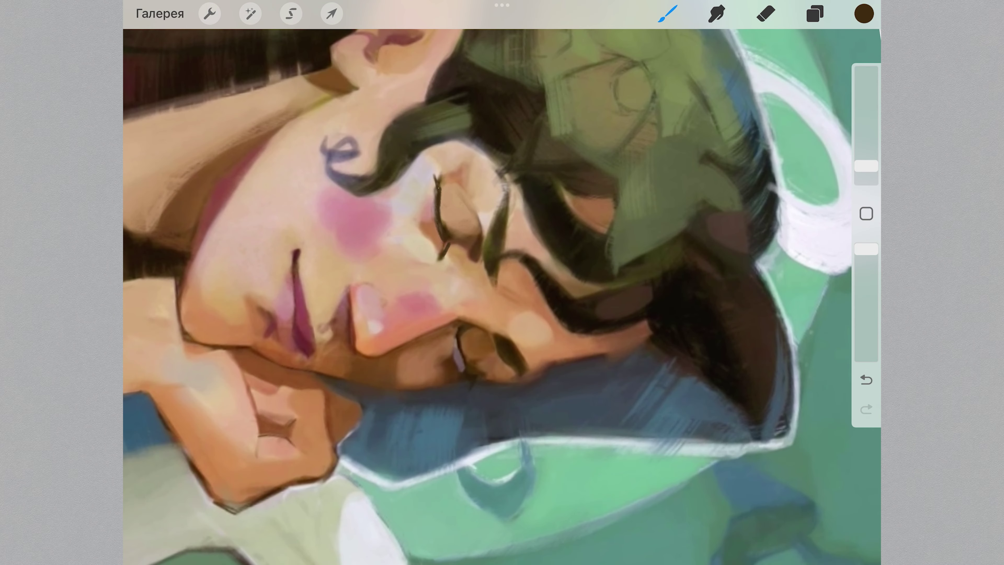
drag(866, 170, 866, 159)
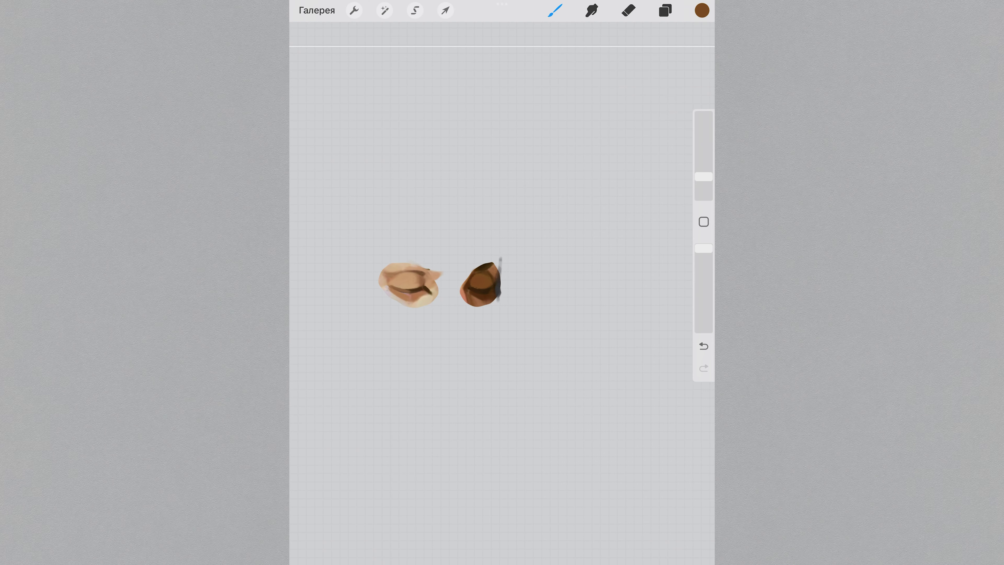
Export the isolated painting of the closed eyes as an image
click(354, 11)
click(318, 222)
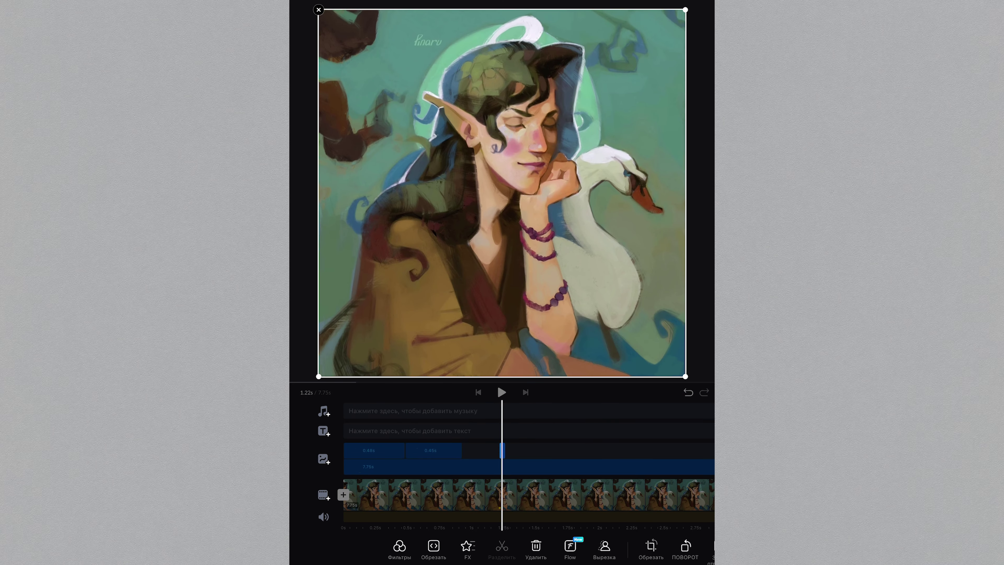
Move the eye overlay clip near 1.2 s further along the overlay track
drag(509, 451, 559, 451)
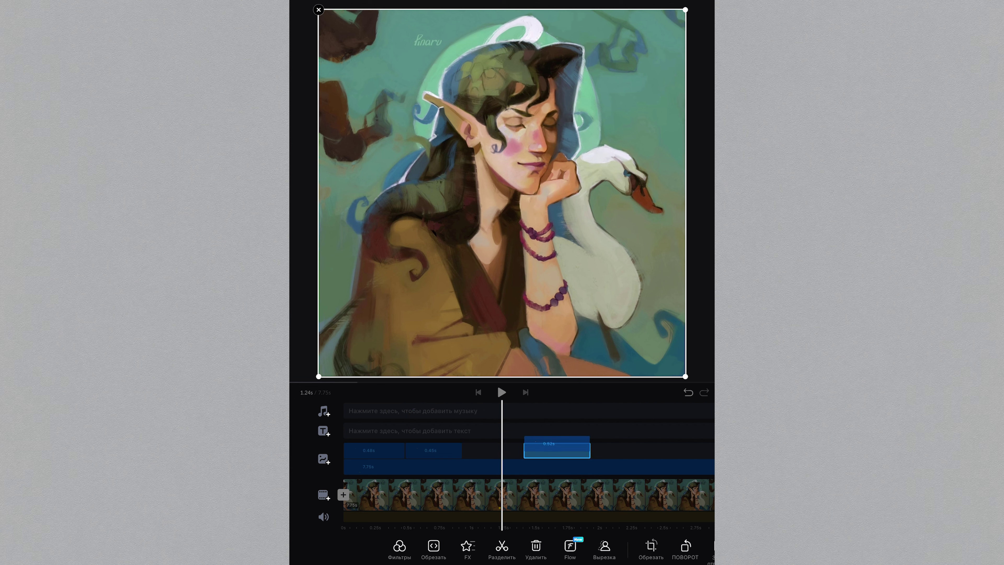
drag(502, 495, 523, 495)
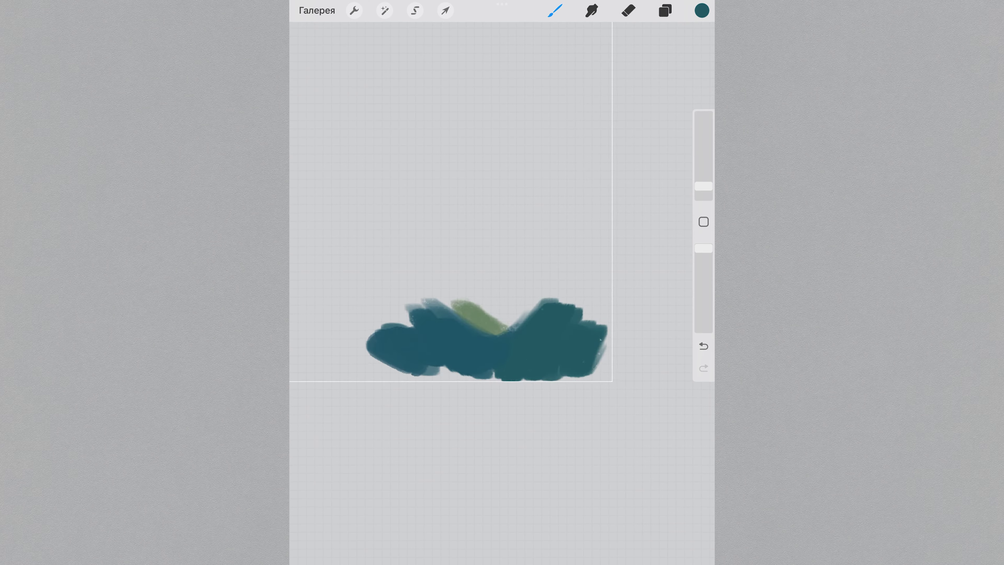
Switch to Procreate and open the layer list of the canvas with the isolated blue-green corner painting
scroll(502, 282, down, 5)
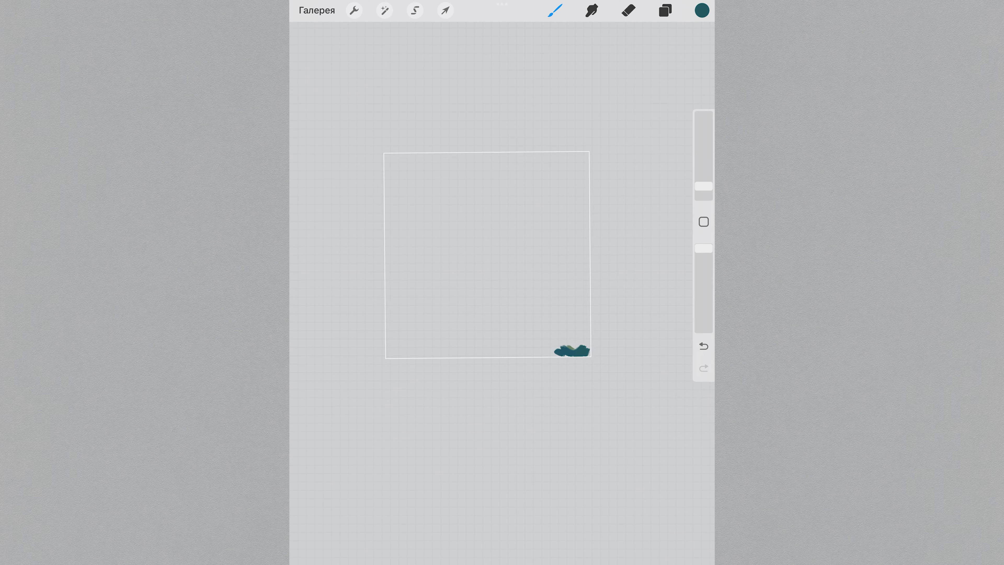
scroll(502, 282, up, 2)
click(666, 11)
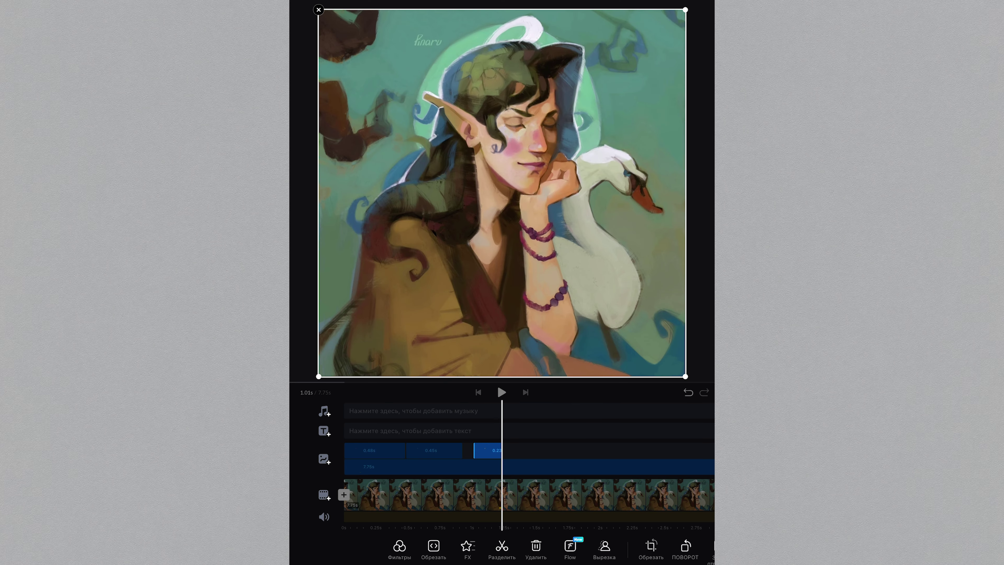
Back in the video editor, trim the eye overlays to very short clips and line them up back to back around 1.2 s
drag(493, 451, 493, 451)
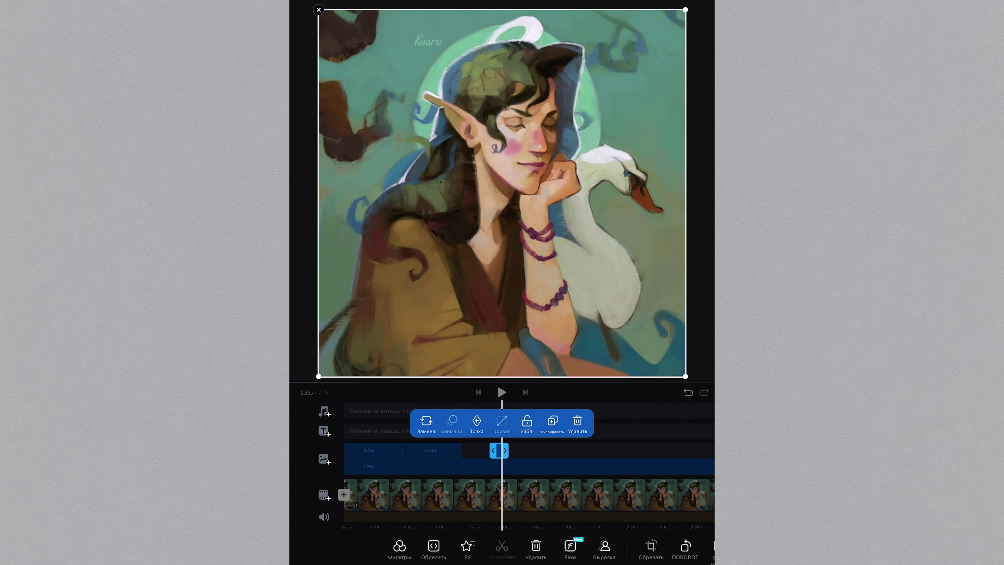
drag(553, 495, 558, 496)
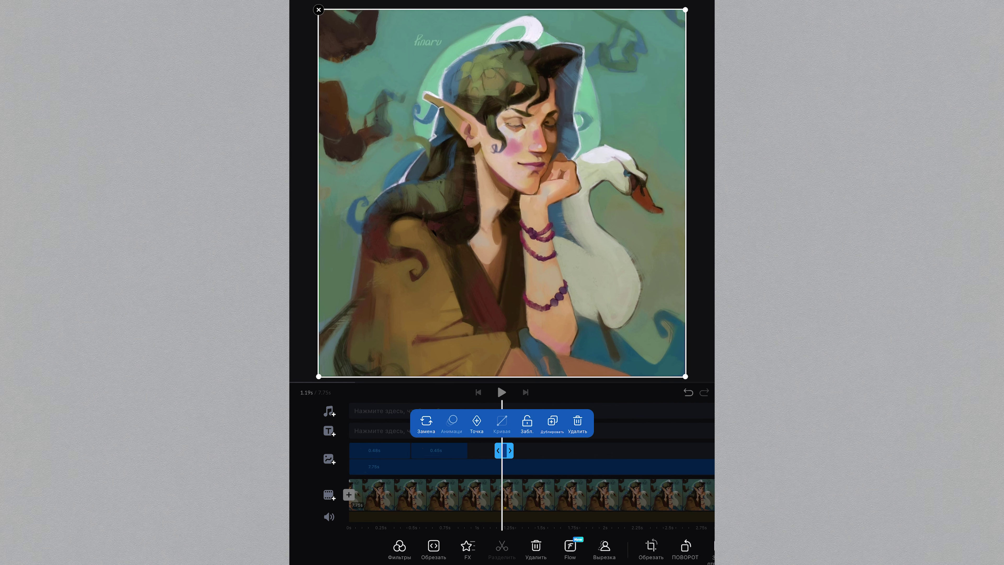
drag(498, 451, 496, 451)
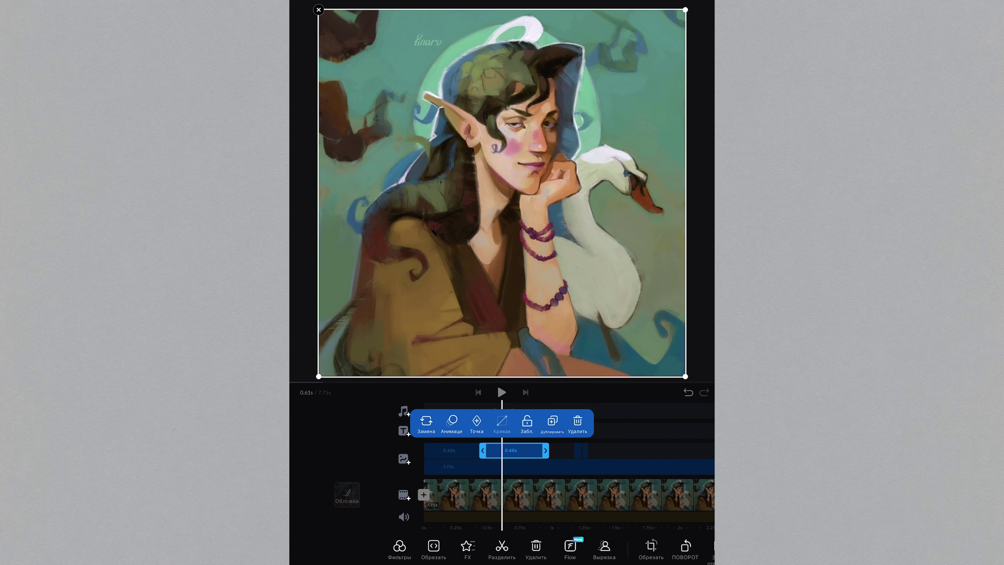
mouse_move(514, 451)
mouse_down()
mouse_move(617, 448)
mouse_move(512, 451)
mouse_up()
click(573, 494)
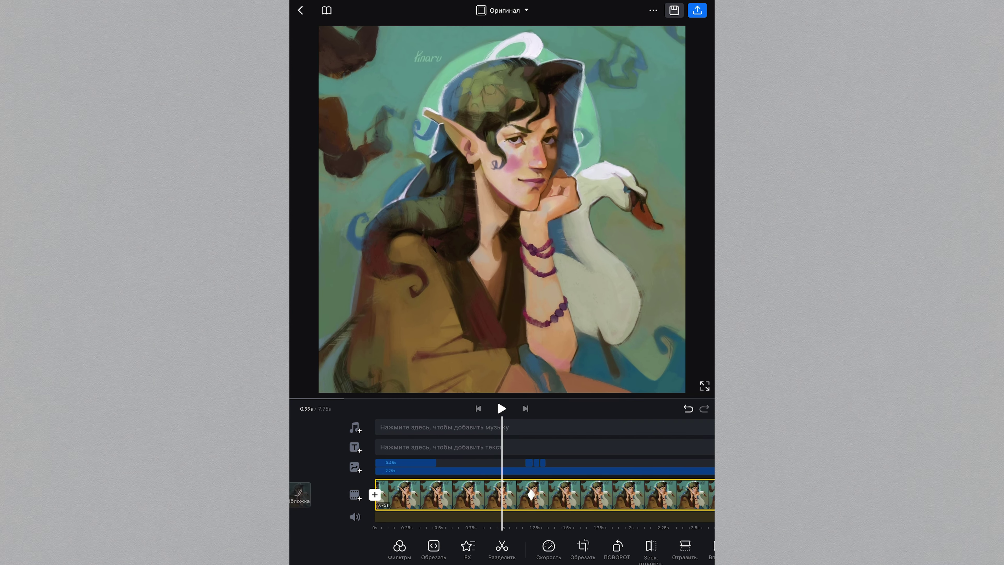
drag(562, 451, 511, 451)
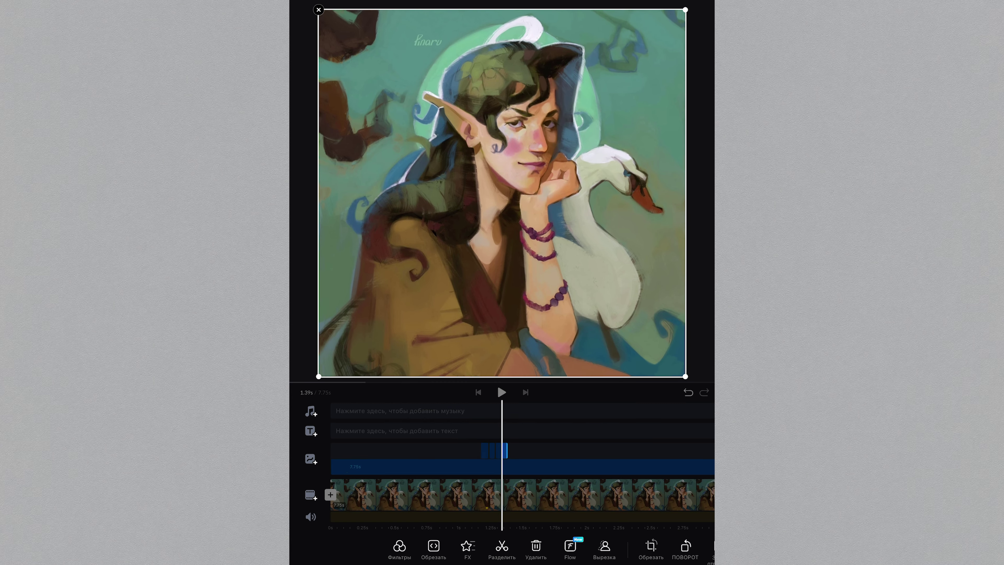
click(573, 495)
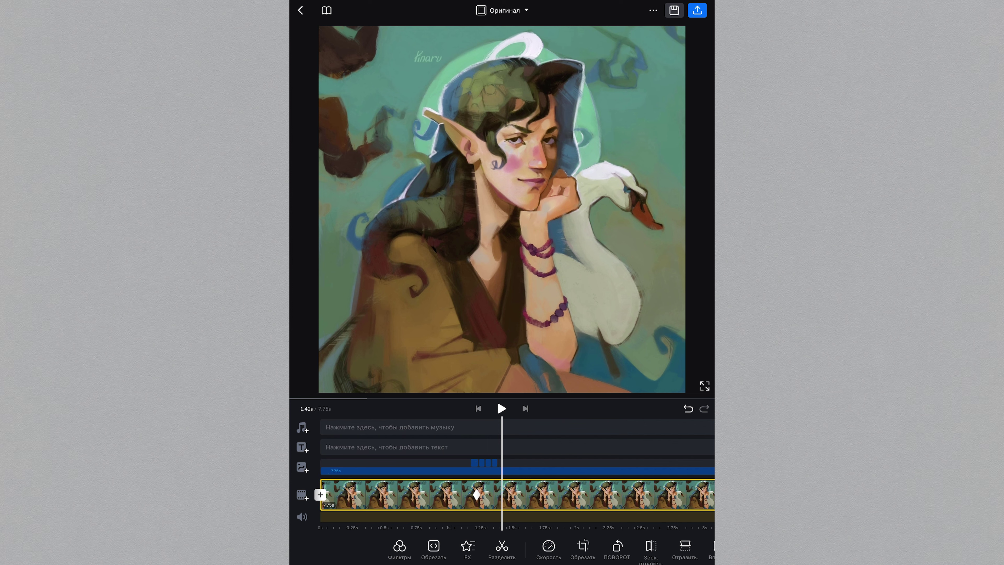
Scrub back and forth over the short blink overlay clips around 1.2 s to check their order and timing
mouse_move(574, 495)
mouse_down()
mouse_move(601, 495)
mouse_move(568, 495)
mouse_up()
scroll(514, 495, left, 1)
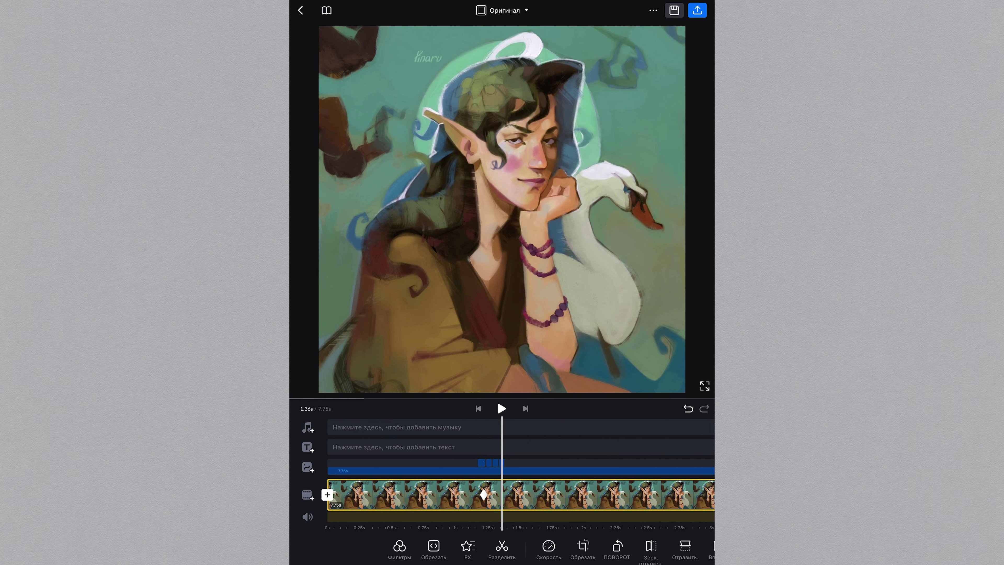
scroll(514, 495, left, 2)
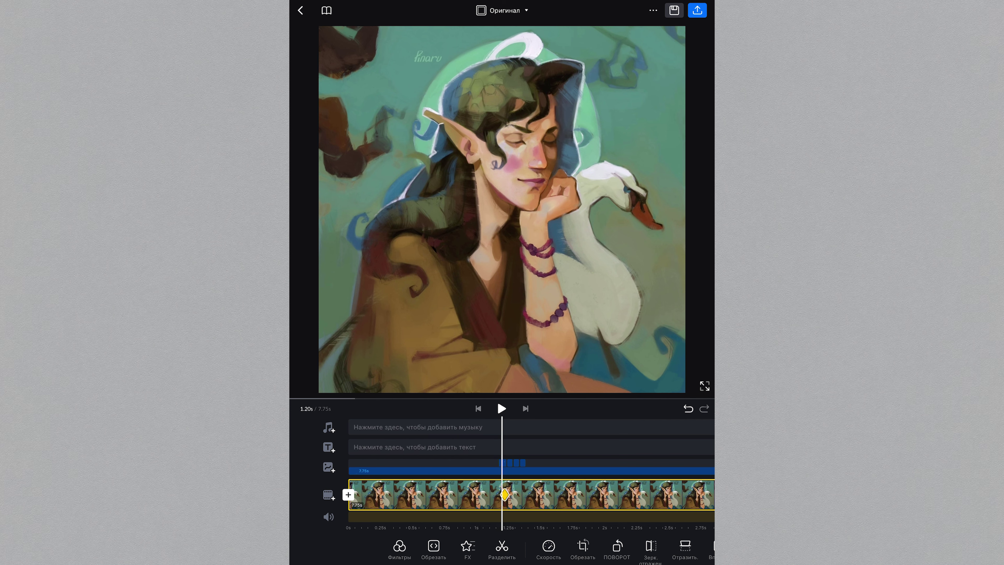
scroll(514, 494, left, 1)
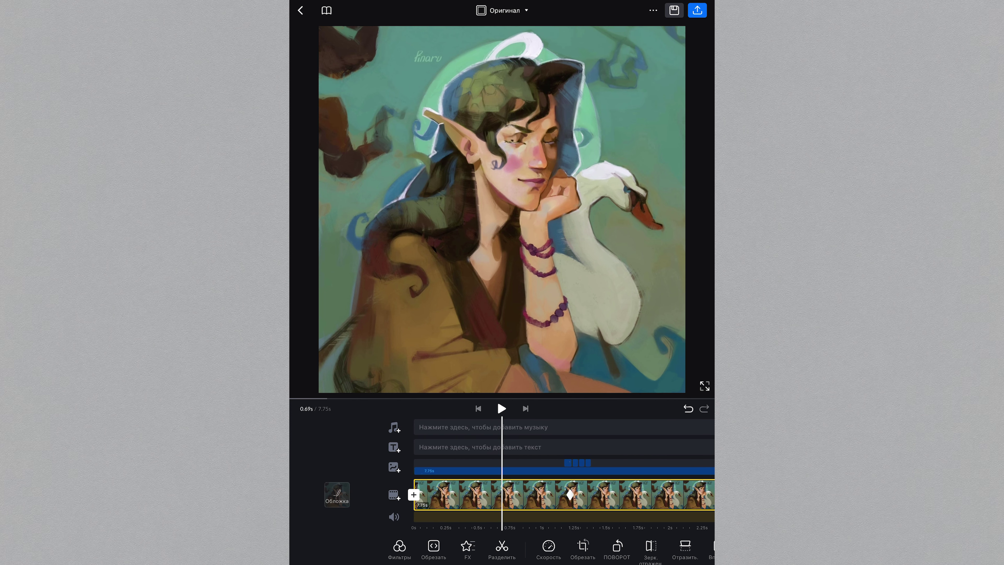
click(567, 463)
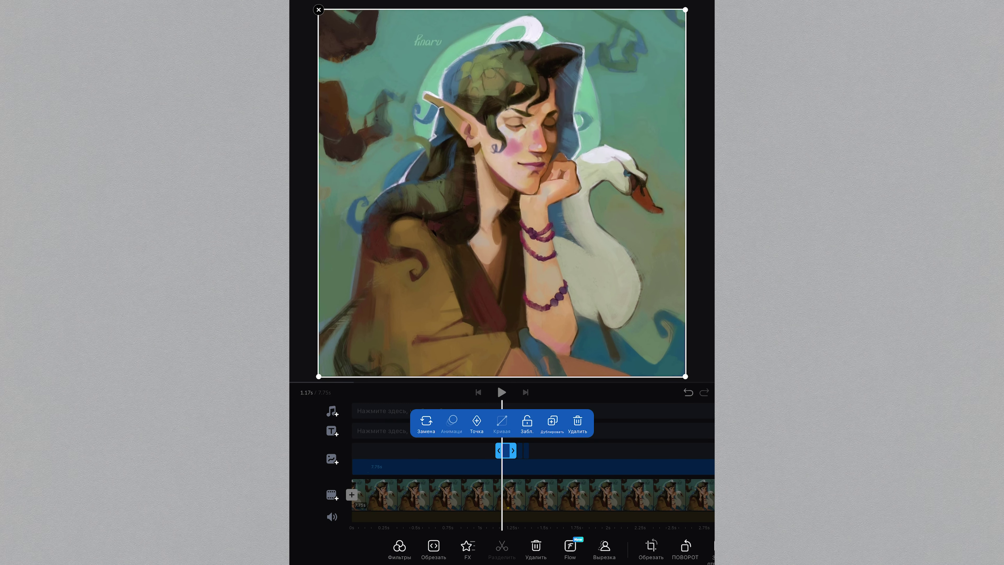
drag(506, 435, 526, 451)
click(562, 493)
click(510, 461)
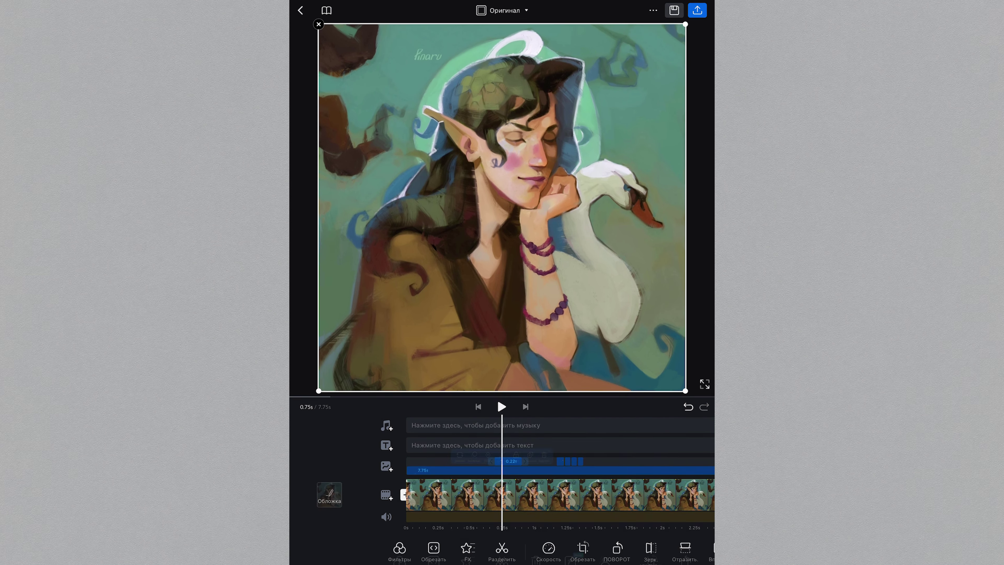
click(567, 451)
click(563, 494)
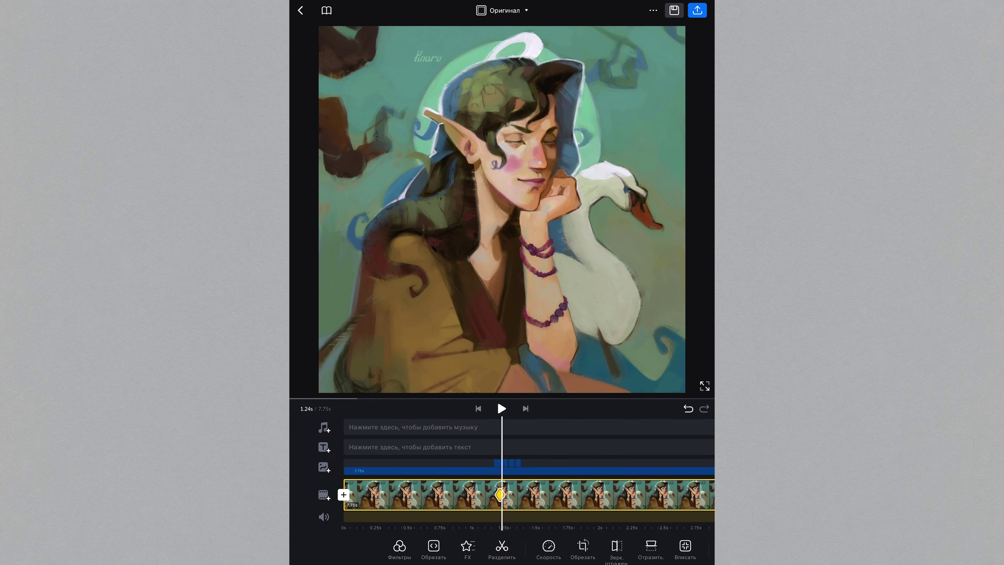
drag(514, 494, 623, 494)
scroll(565, 494, right, 3)
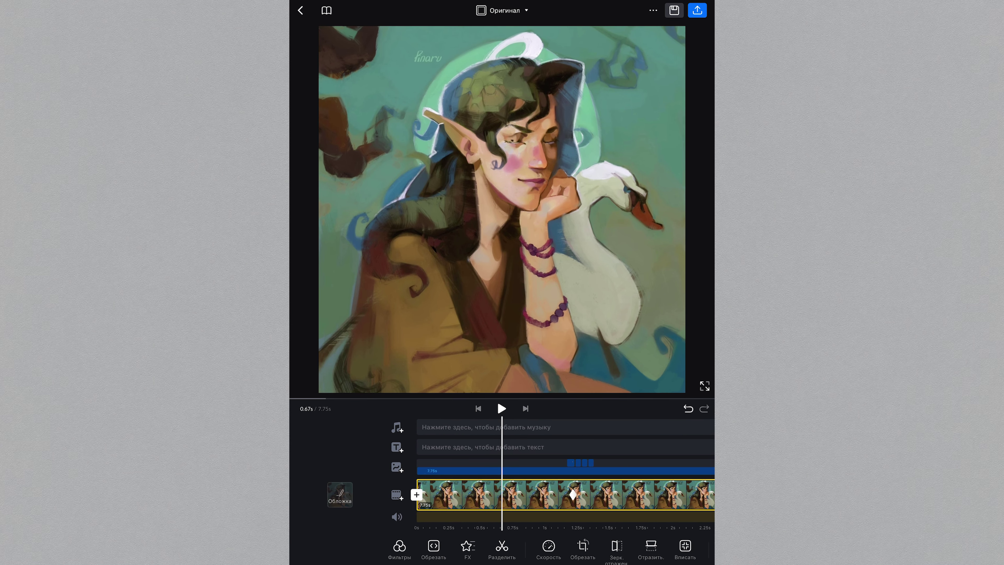
Duplicate the first blink overlay clip at about 1.17 s
click(514, 495)
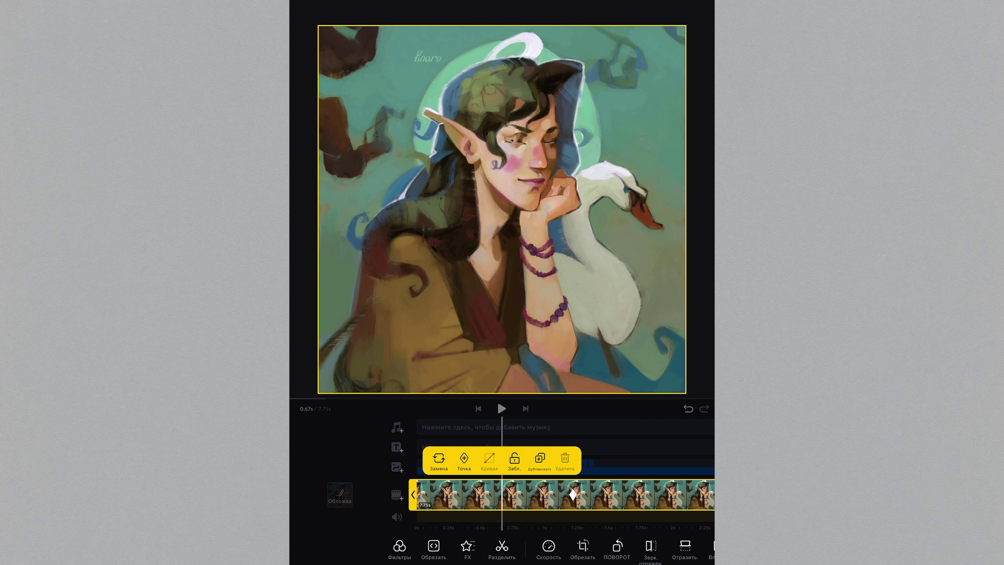
click(464, 461)
click(356, 447)
click(571, 463)
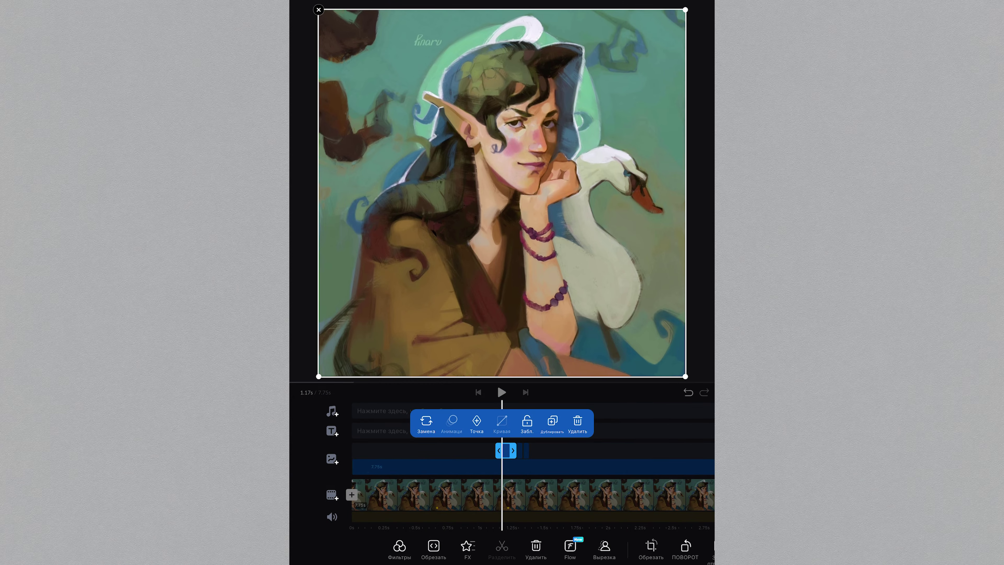
click(552, 422)
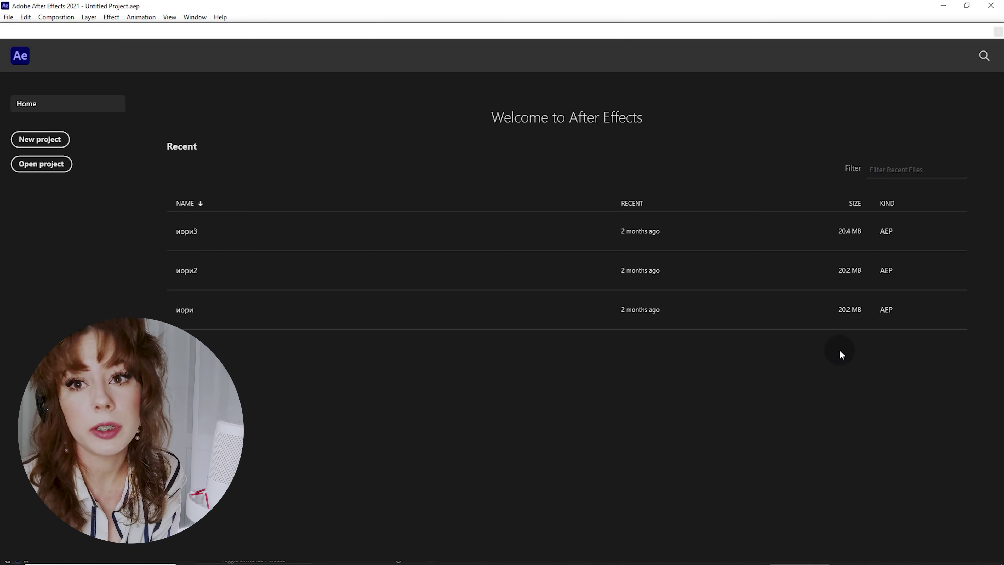
Switch to After Effects, start a new project and import the VoluMax 7 PORTRAIT.aep template from the VoluMax PORTRAIT folder
click(56, 141)
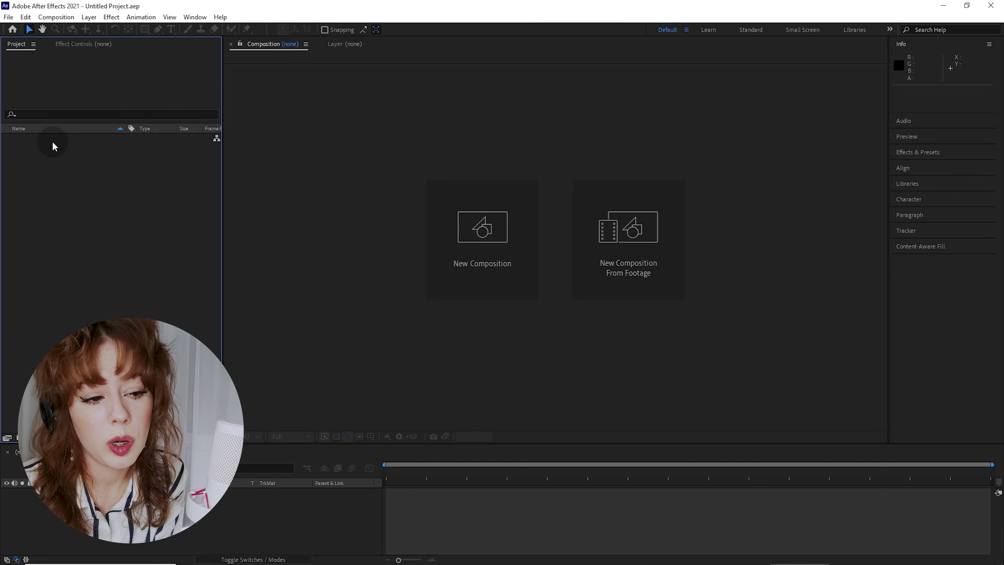
double_click(84, 210)
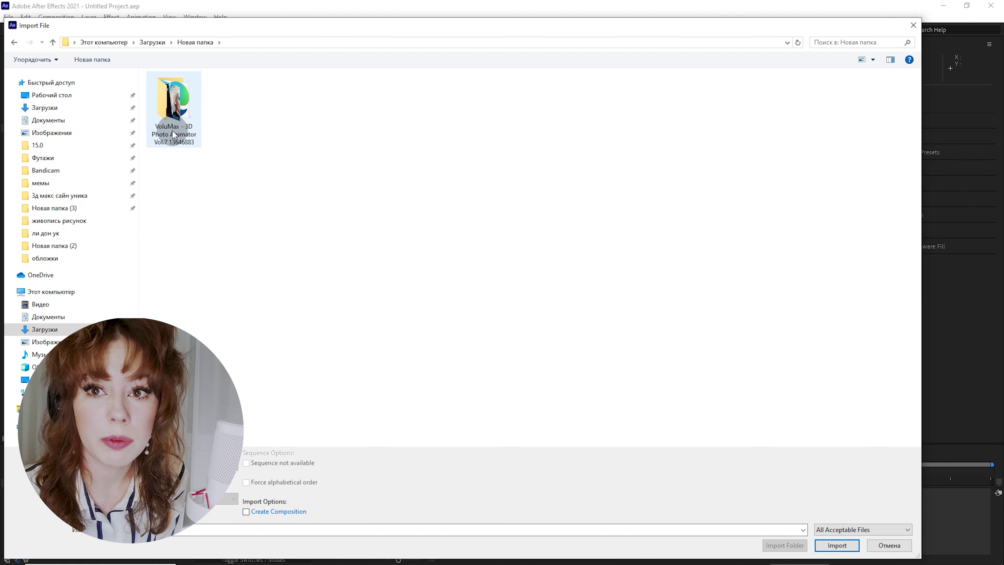
double_click(174, 135)
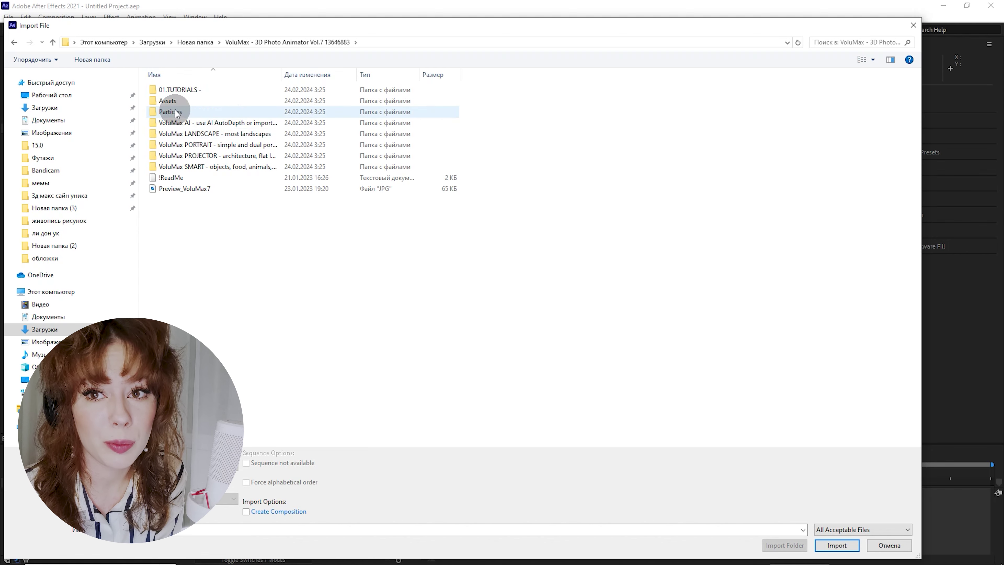
double_click(176, 146)
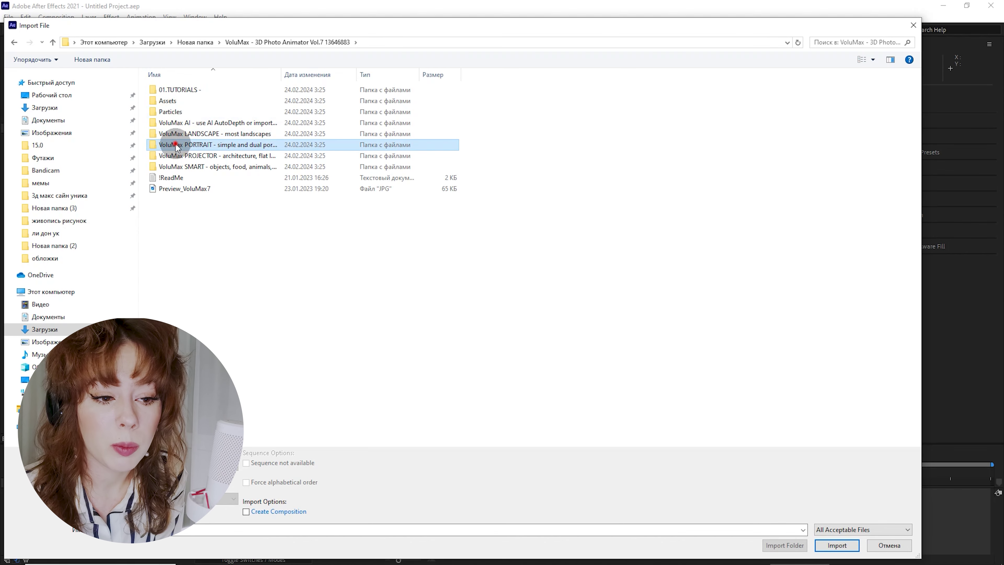
click(235, 131)
double_click(237, 133)
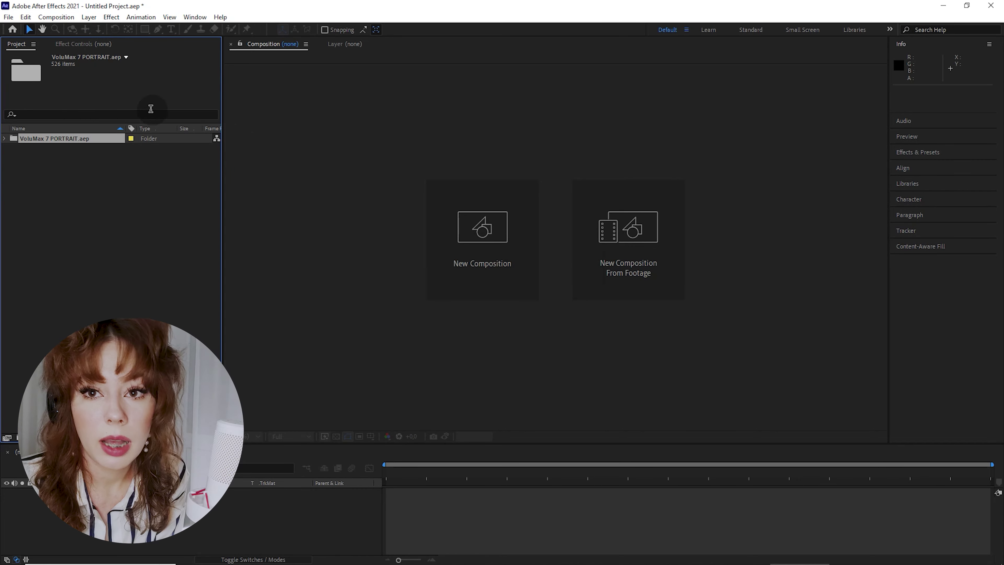
Open the template's Main Comp 4K composition and, from it, the 01 - Photo composition
click(6, 138)
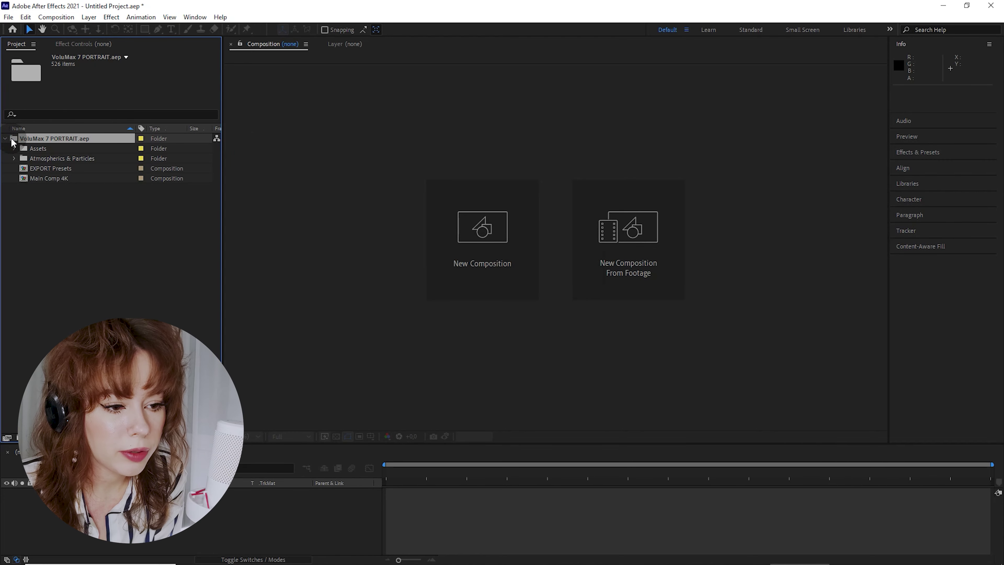
click(52, 179)
double_click(52, 178)
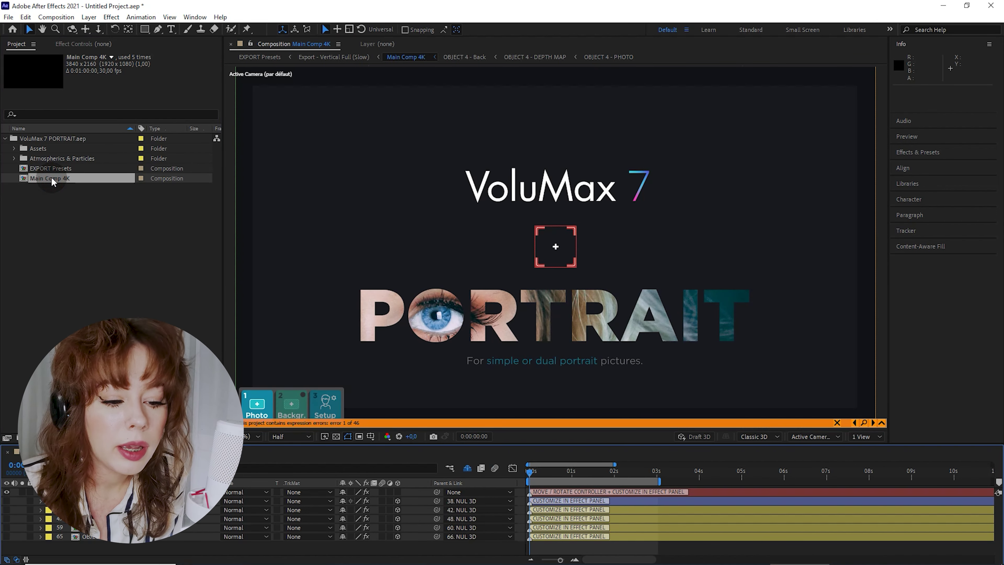
double_click(259, 409)
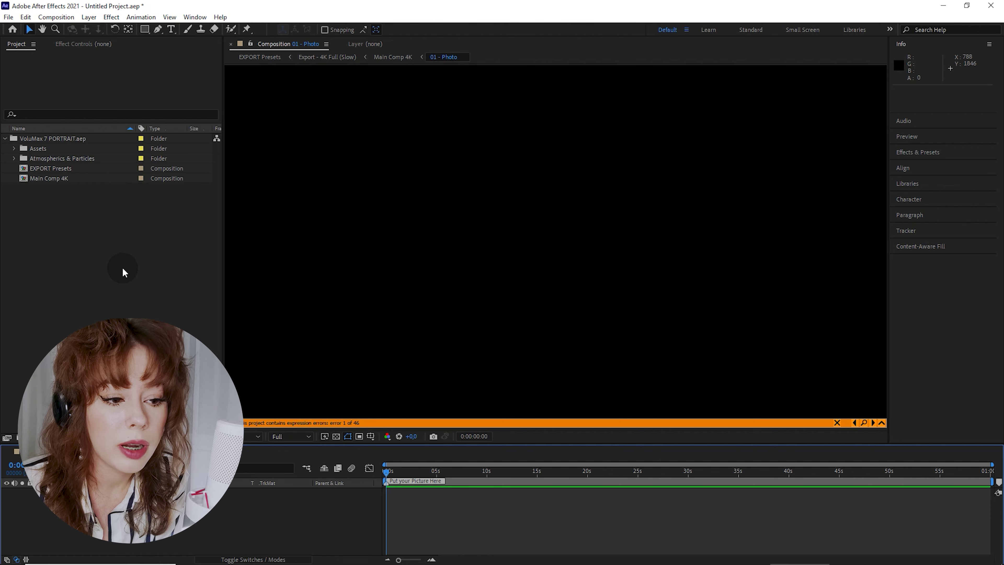
Import the IMG_3098 (1) elf portrait from the Новая папка folder and add it as a layer to the 01 - Photo composition
double_click(109, 257)
click(182, 44)
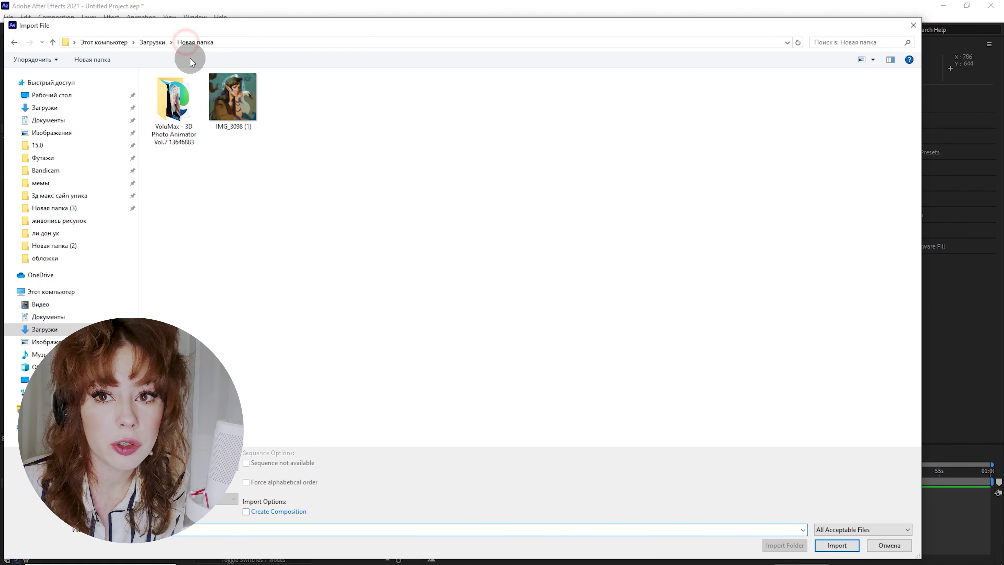
double_click(238, 102)
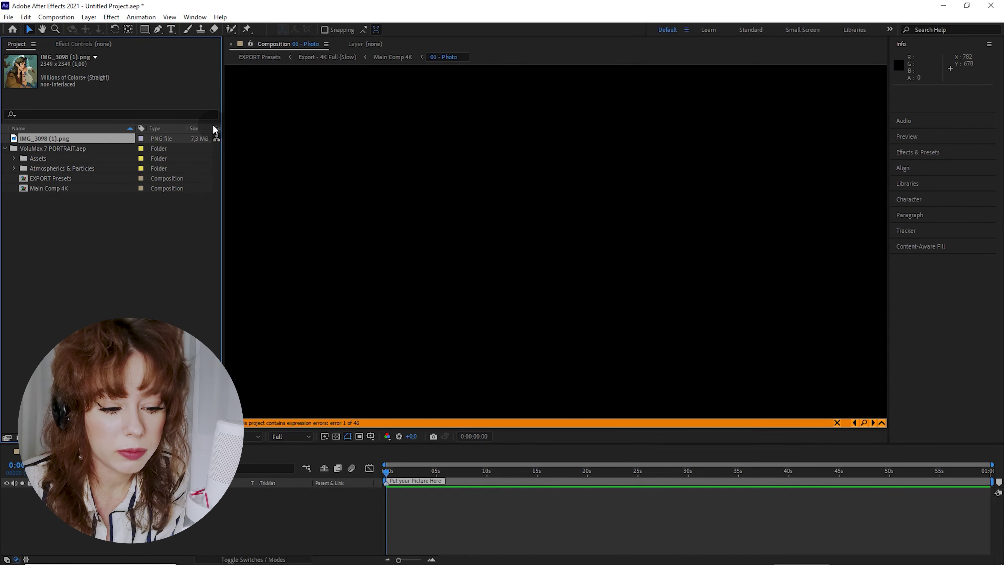
drag(66, 139, 120, 520)
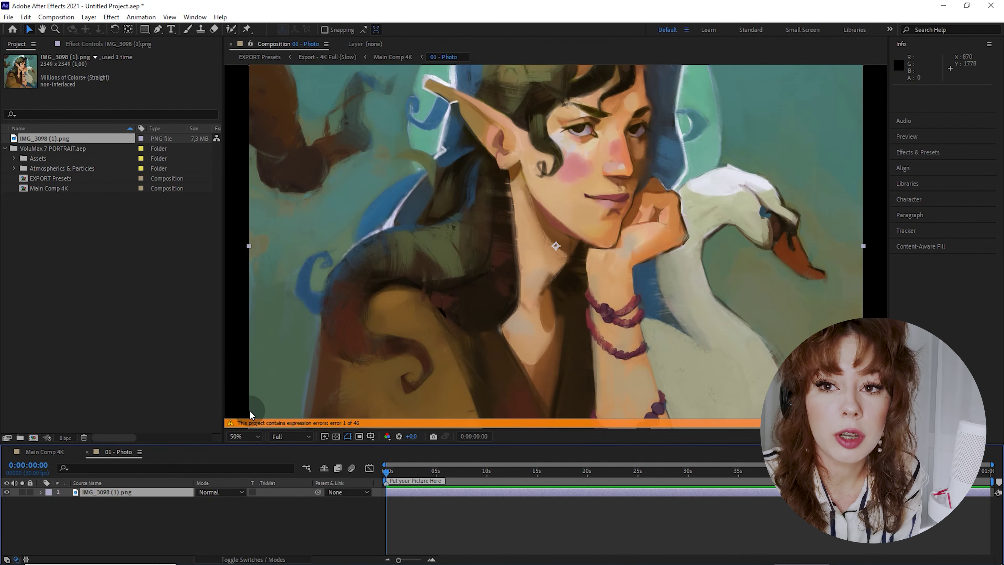
Try enlarging the portrait layer to 131% scale and shifting its position in the 01 - Photo composition
click(253, 437)
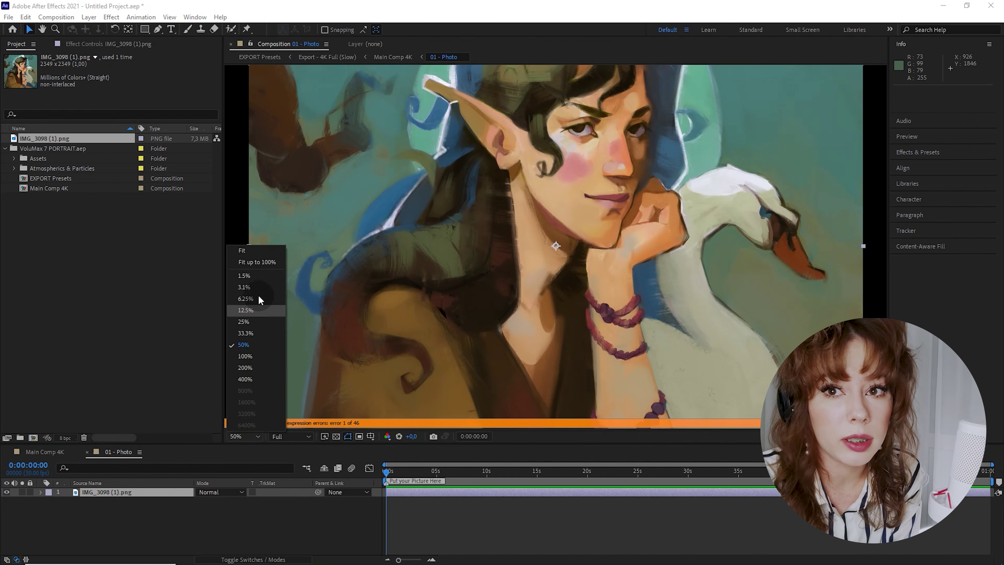
click(259, 253)
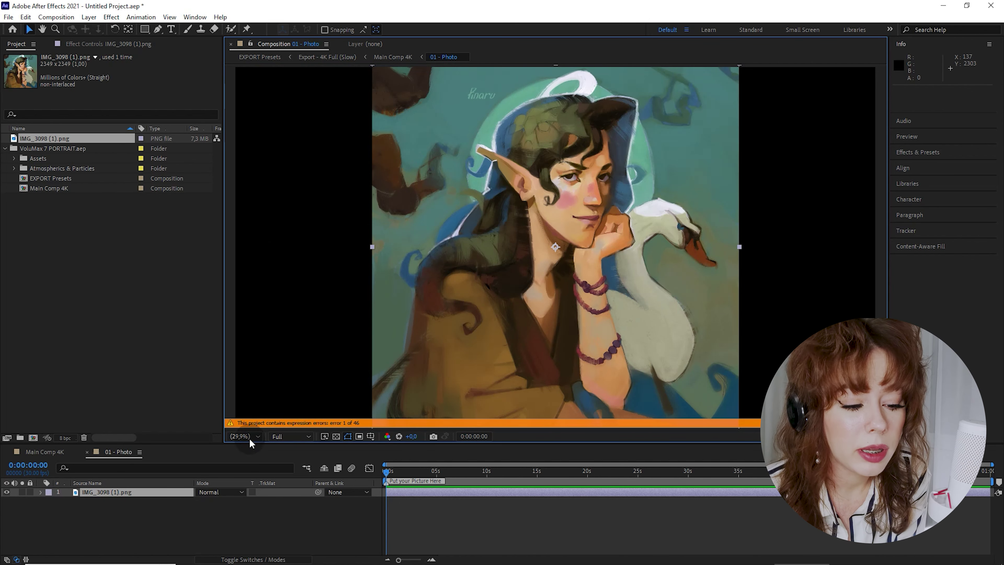
click(40, 491)
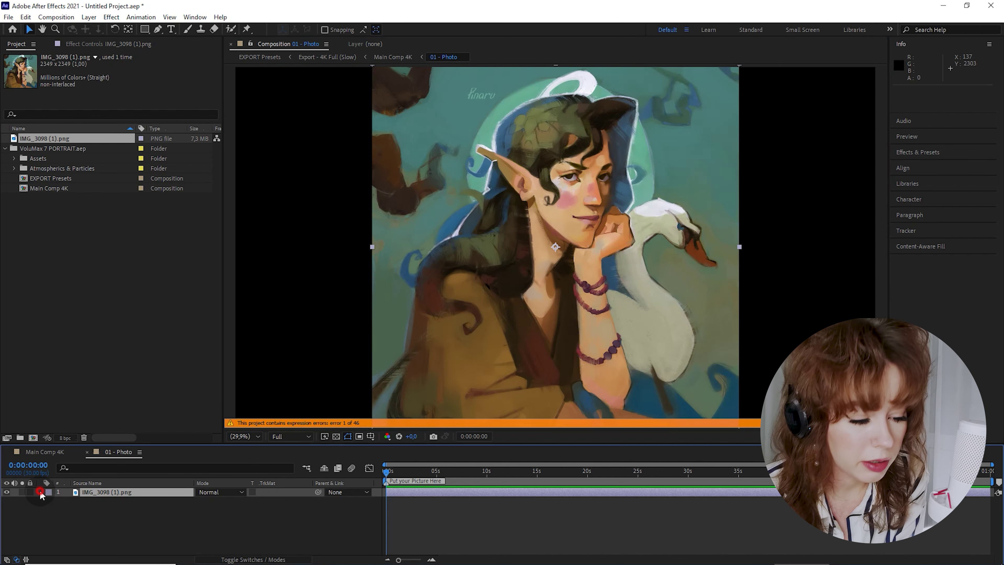
click(50, 502)
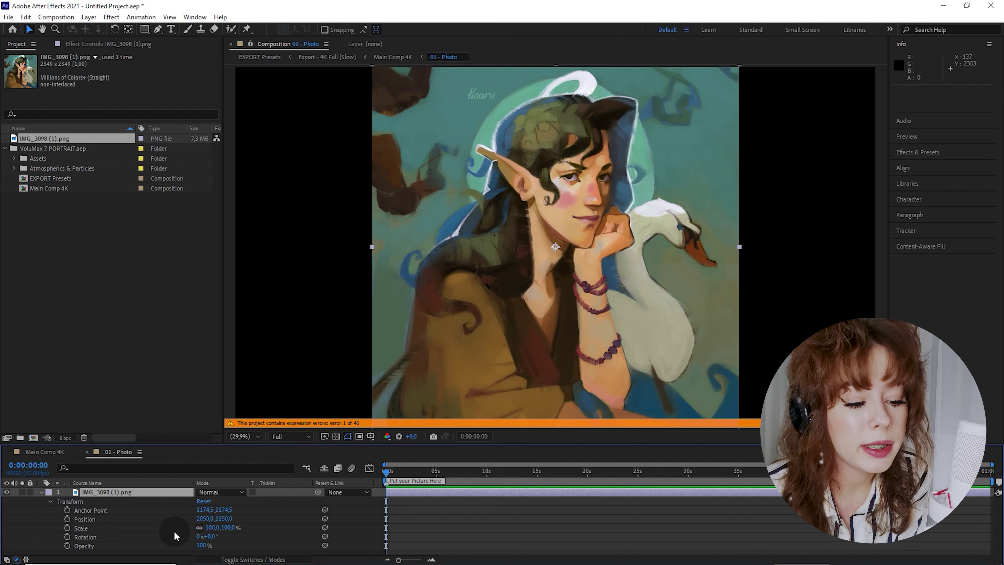
drag(211, 527, 283, 517)
click(200, 528)
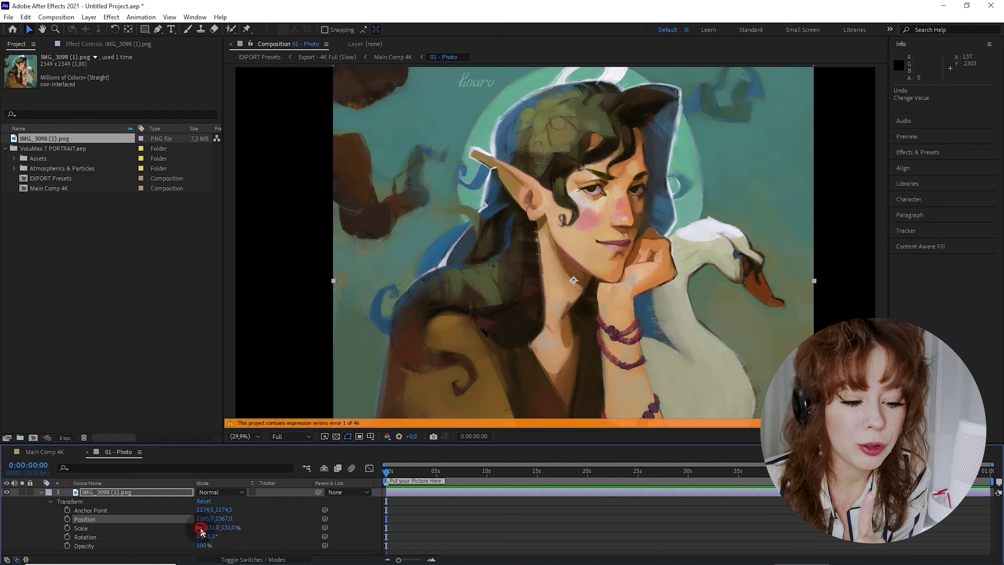
click(199, 528)
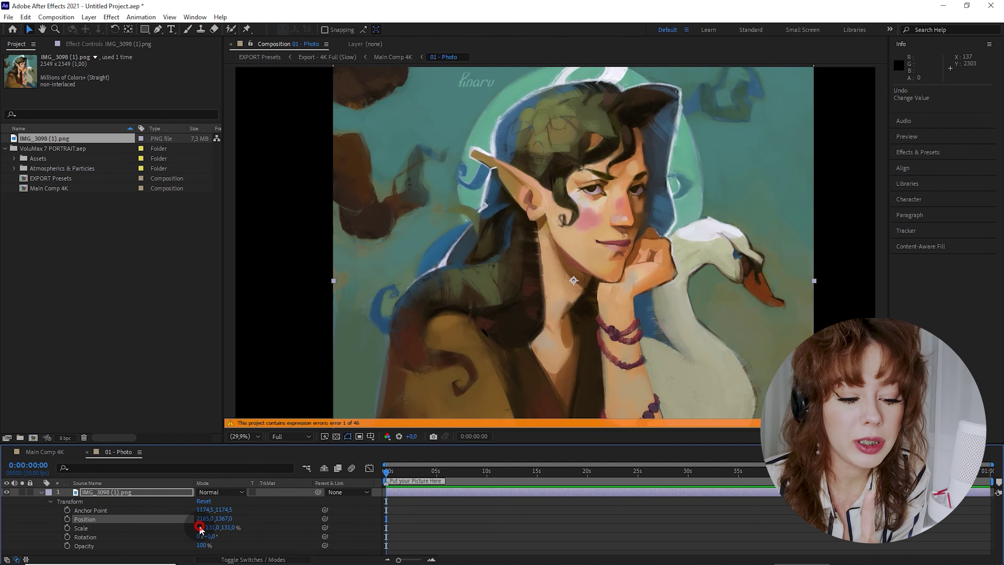
drag(208, 528, 238, 529)
key(ctrl+z)
key(ctrl+z)
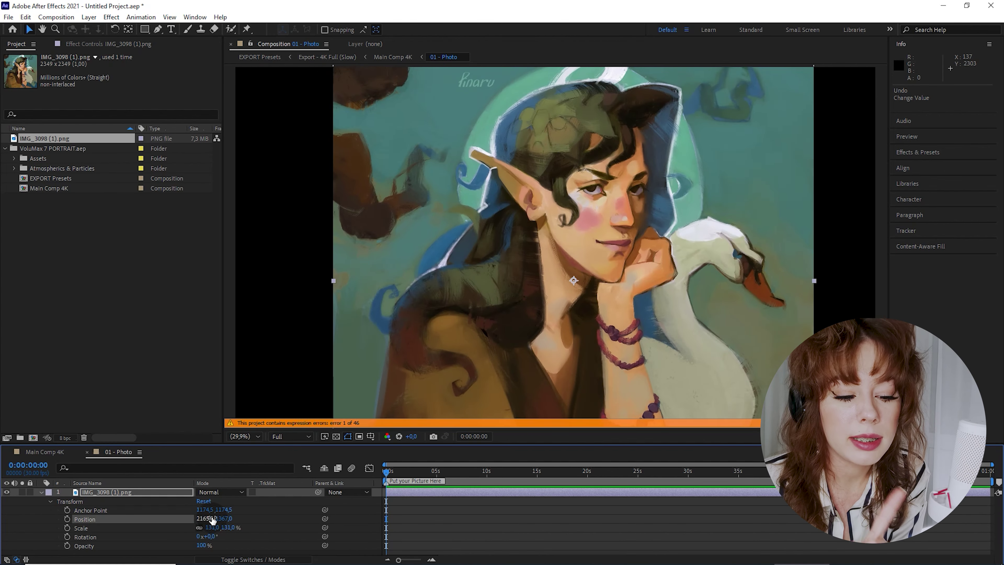
drag(213, 520, 224, 516)
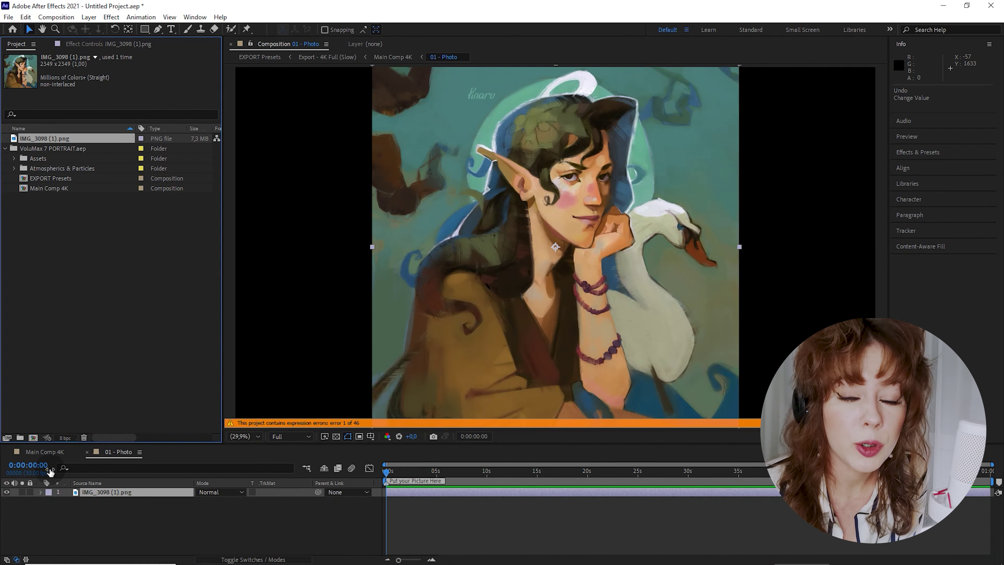
Return to Main Comp 4K and open the 03 - Portrait Setup composition from it
click(45, 453)
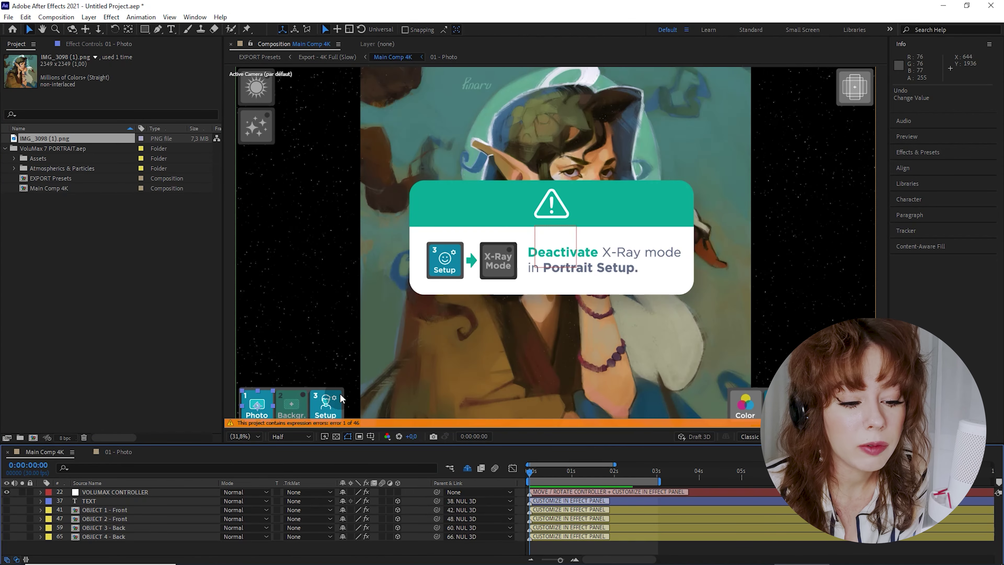
click(330, 406)
double_click(330, 405)
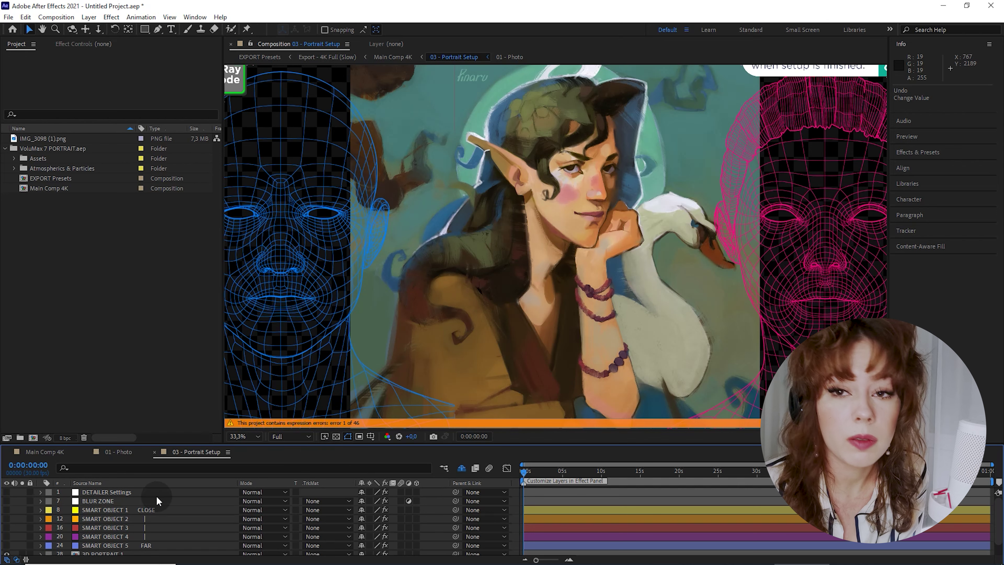
Hide the blue 3D PORTRAIT 1 face mesh and leave only the pink 3D PORTRAIT 2 mesh visible
scroll(157, 496, down, 1)
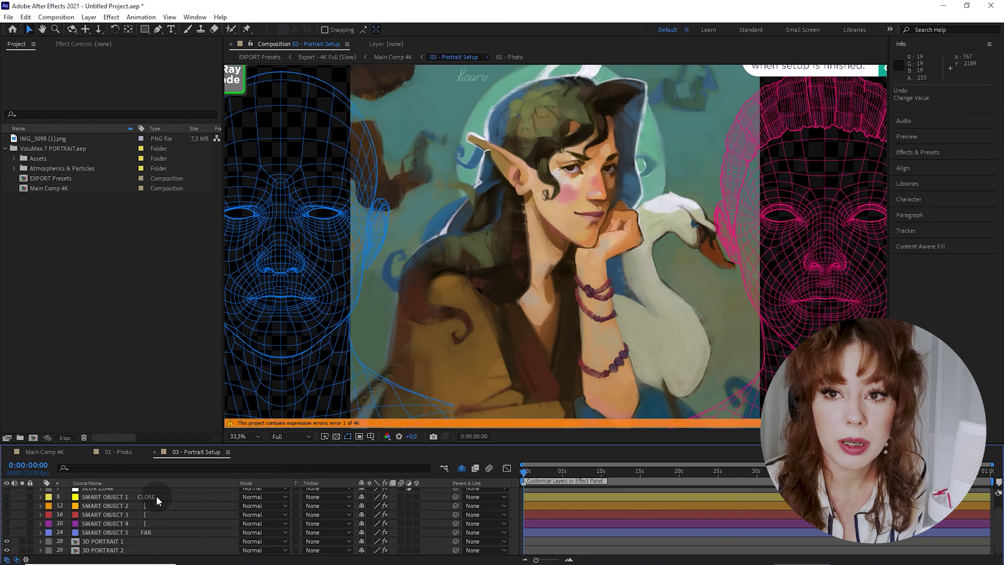
click(8, 542)
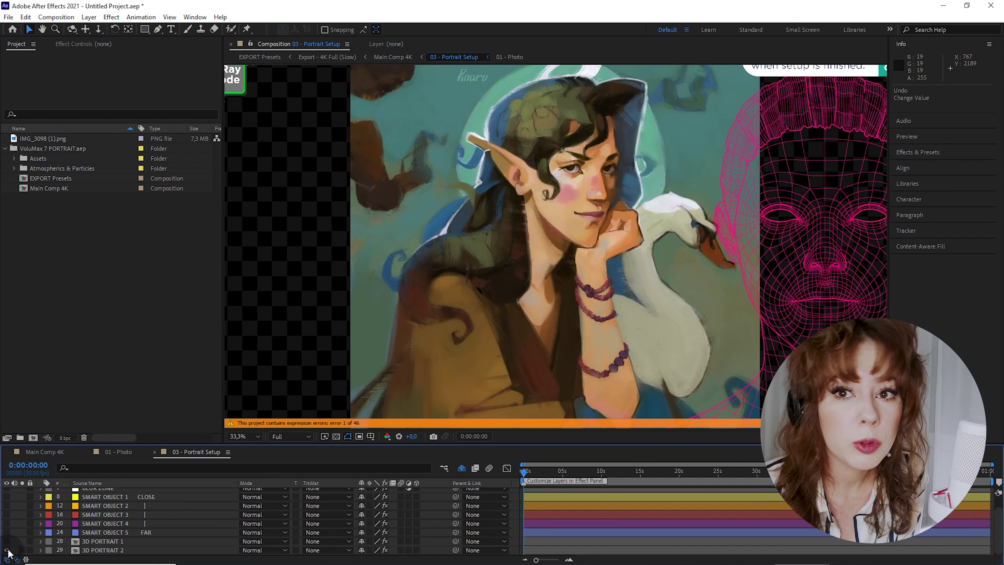
click(7, 551)
click(7, 550)
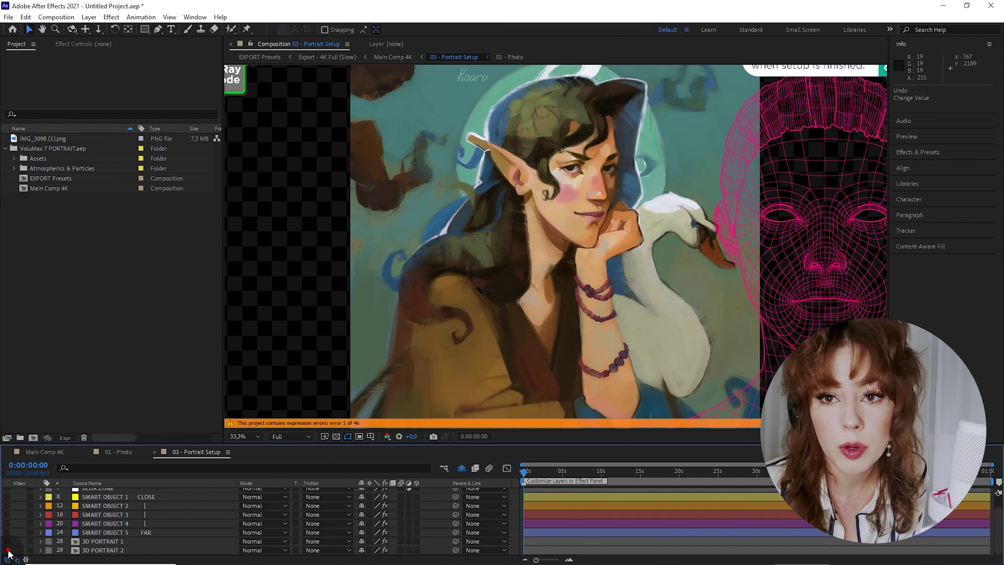
click(7, 550)
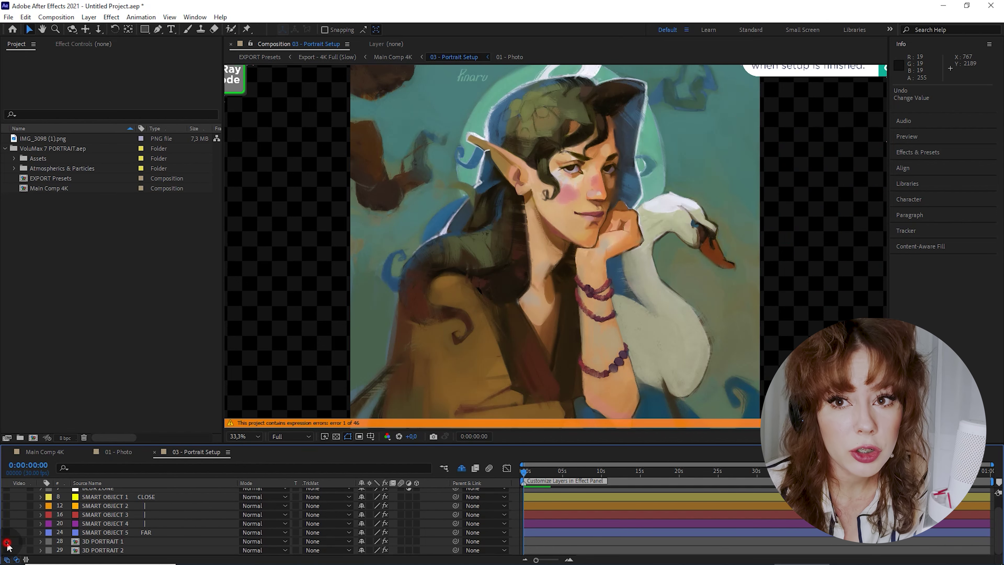
click(7, 541)
click(7, 550)
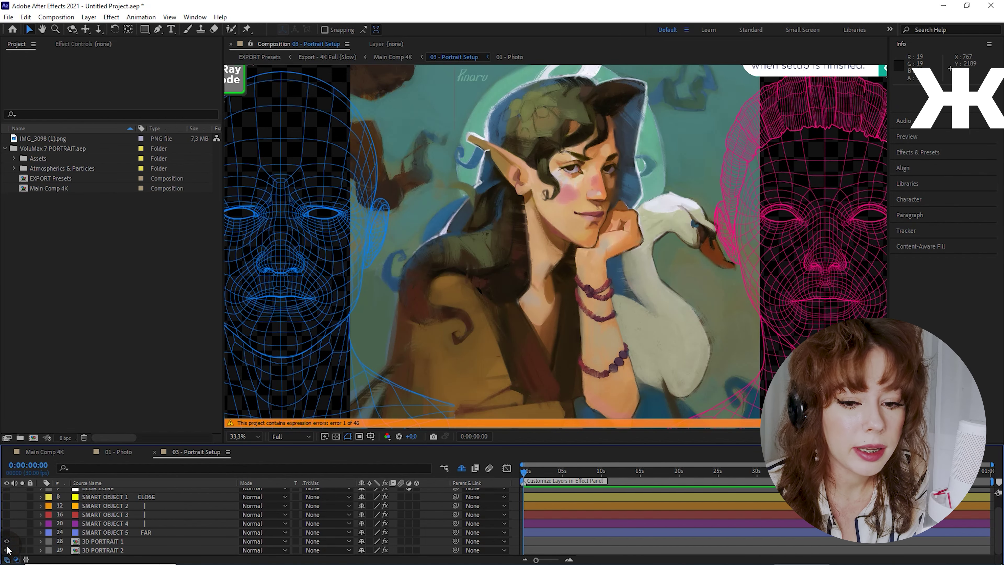
click(7, 550)
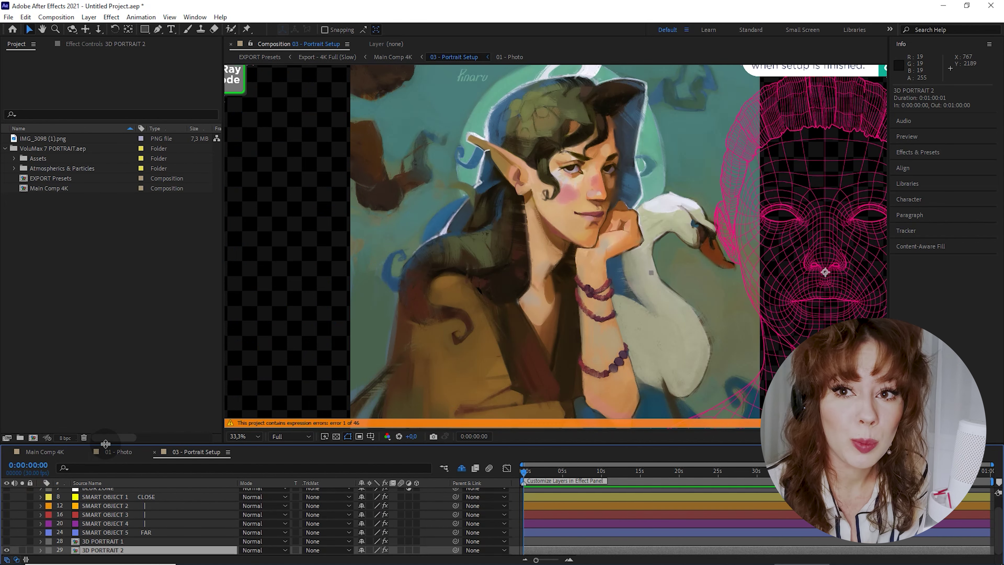
drag(108, 417, 108, 412)
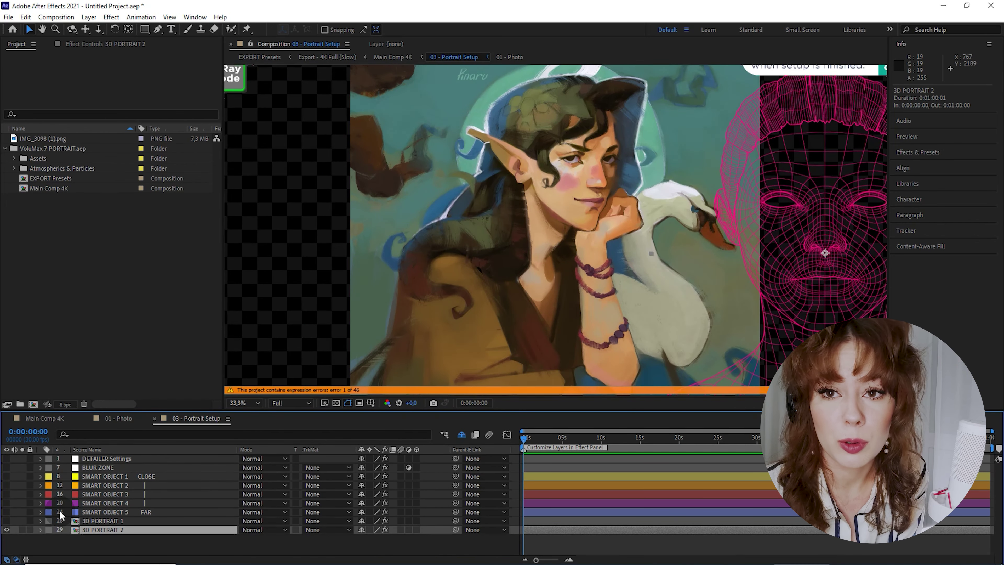
Expand the 3D PORTRAIT 2 layer's transform properties and try scaling the mesh to 160% with a Y Position of 866
click(250, 403)
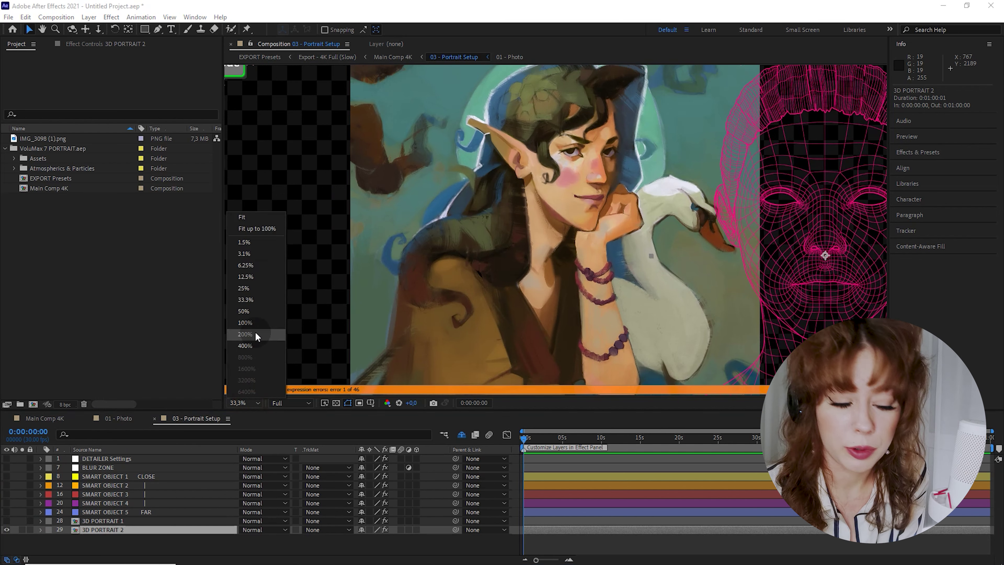
click(277, 218)
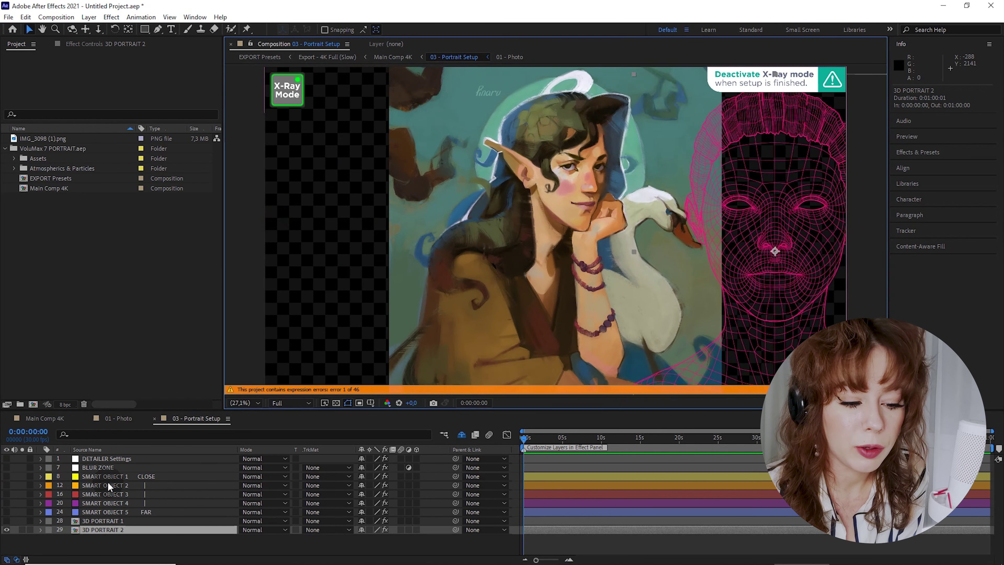
click(40, 531)
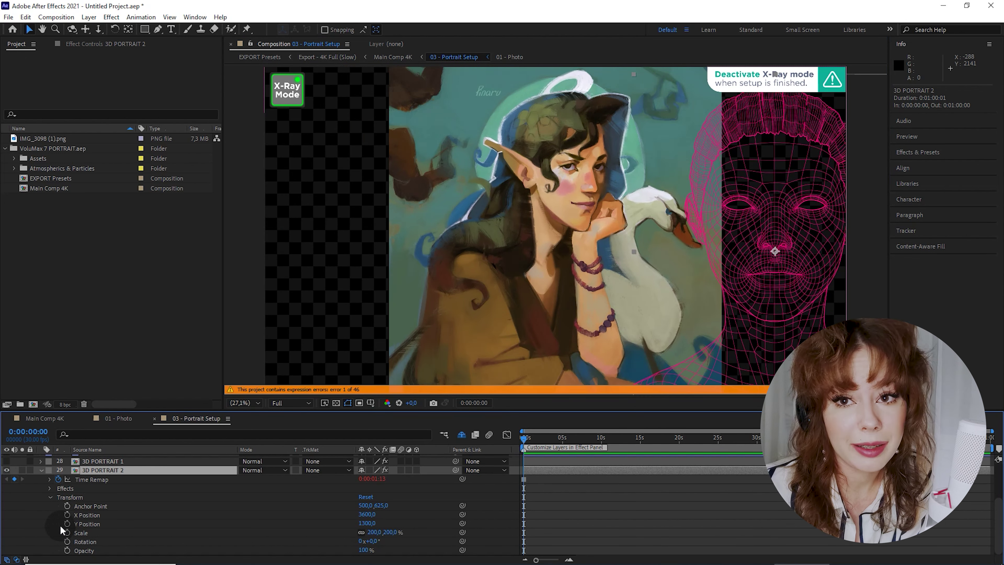
drag(373, 533, 141, 534)
key(ctrl+z)
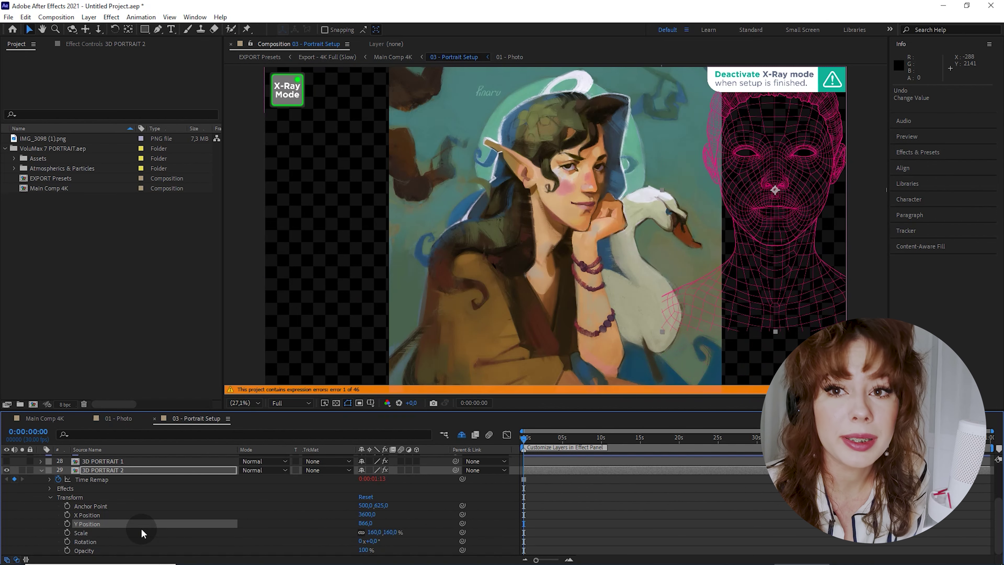
mouse_move(366, 515)
mouse_down()
mouse_move(117, 515)
mouse_move(371, 519)
mouse_up()
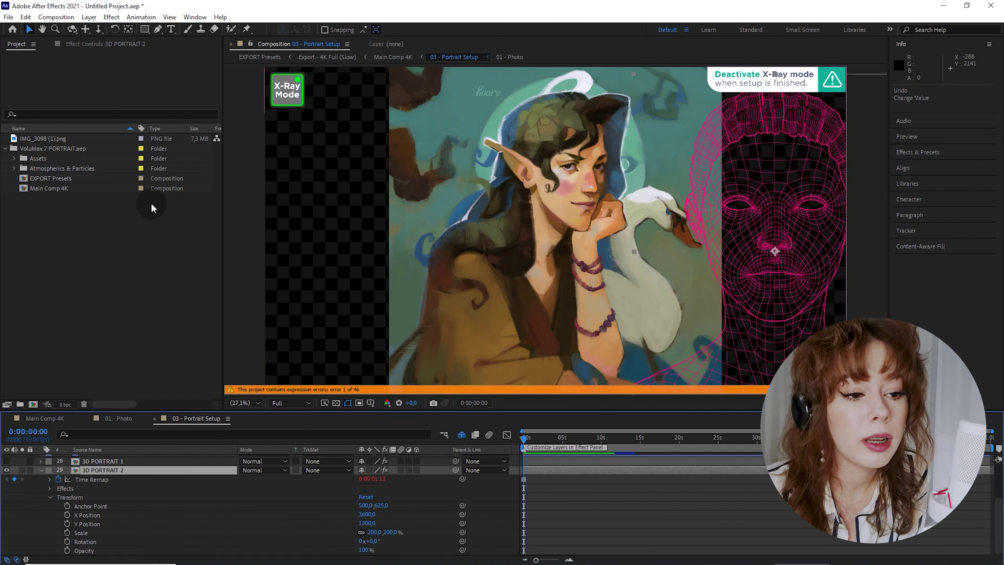
Turn the 3D PORTRAIT 2 mesh to match the elf's head by setting the SELECT 3D ANGLE effect to 46
click(116, 45)
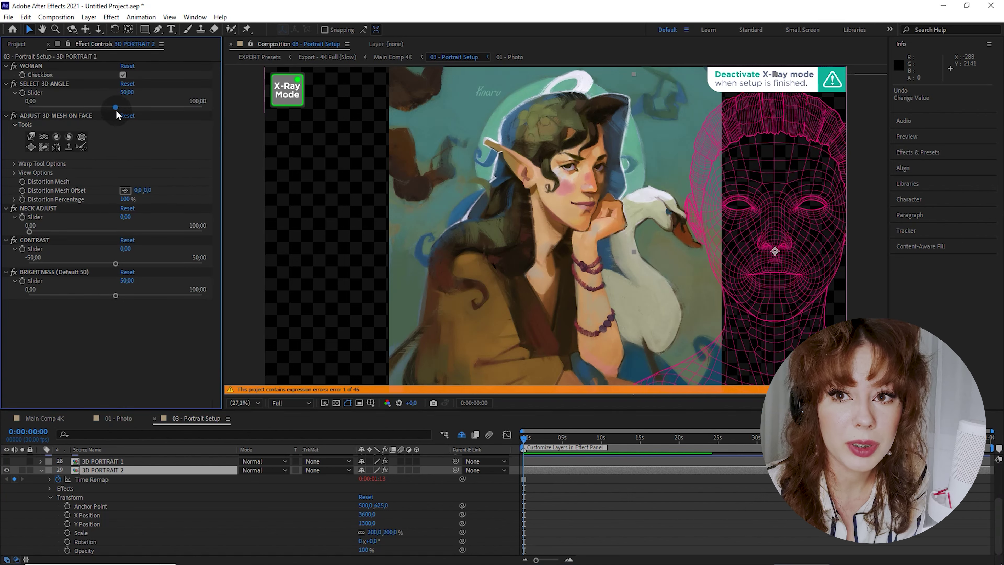
drag(115, 108, 110, 113)
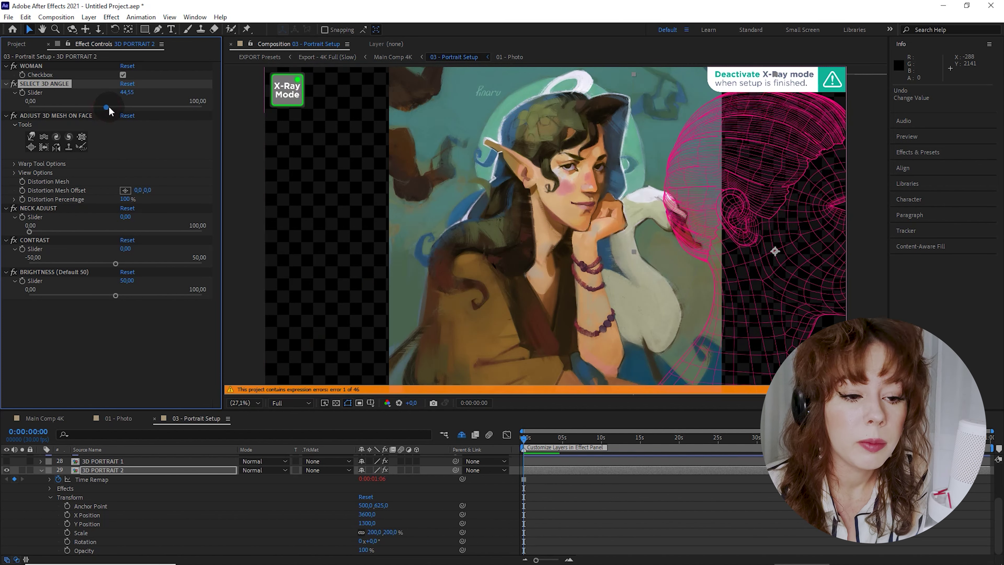
drag(110, 111, 111, 111)
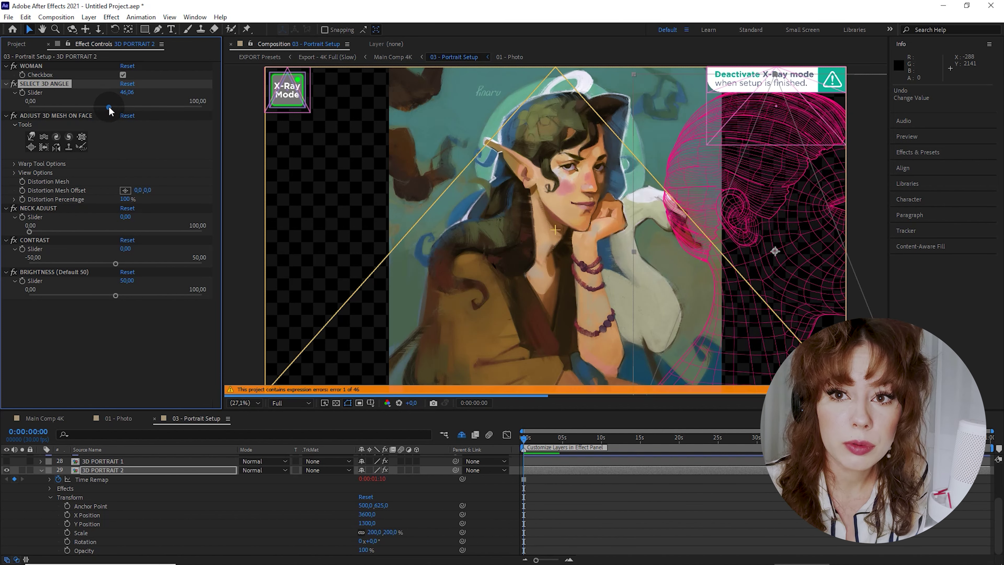
Reposition and scale down the 3D PORTRAIT 2 mesh so that it lies over the elf's face
drag(367, 523, 267, 512)
drag(368, 517, 247, 510)
mouse_move(382, 532)
mouse_down()
mouse_move(333, 535)
mouse_move(365, 534)
mouse_up()
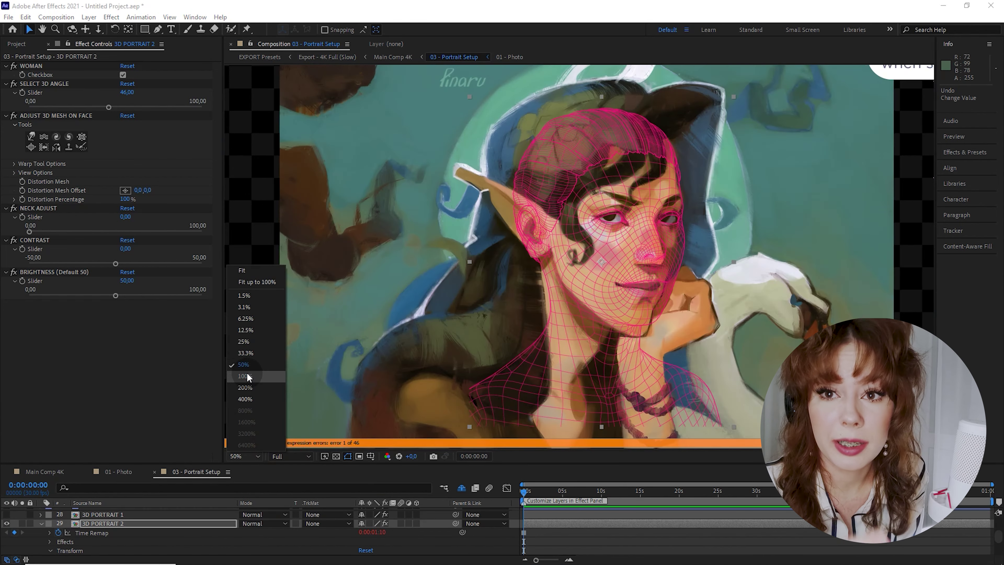
Activate the Warp tool of the ADJUST 3D MESH ON FACE effect and set its brush size to 186
click(247, 375)
key(space)
drag(627, 348, 494, 361)
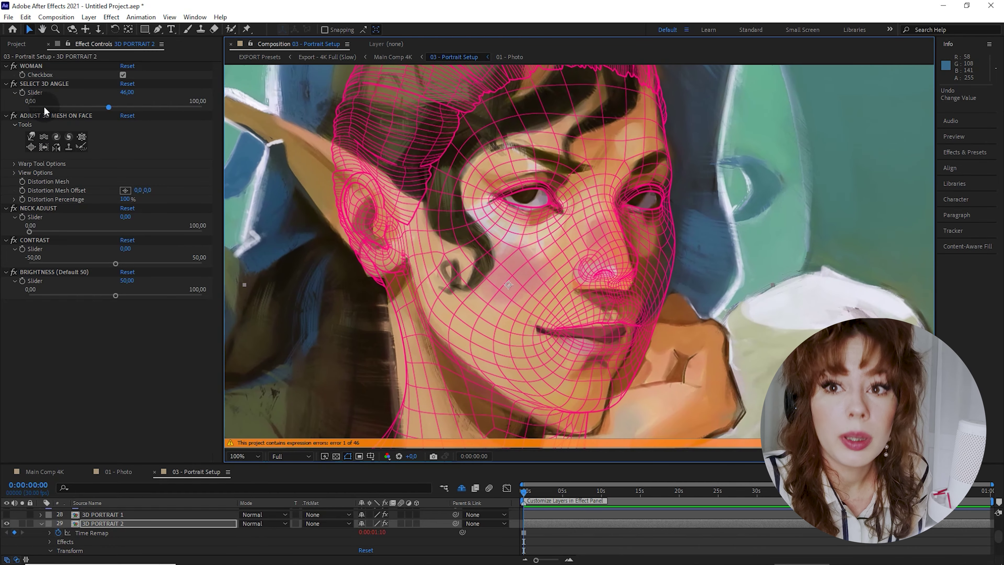
click(31, 136)
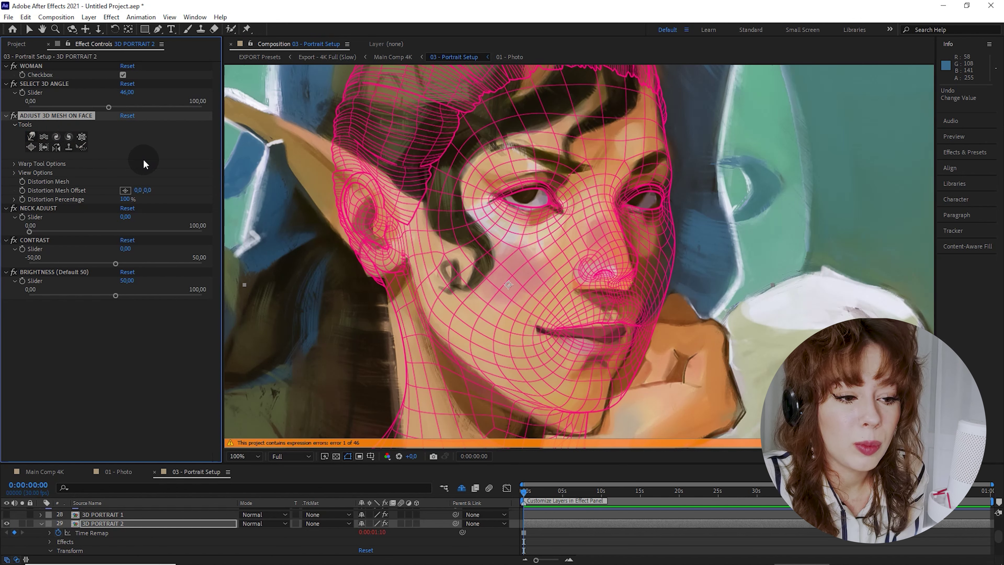
click(15, 164)
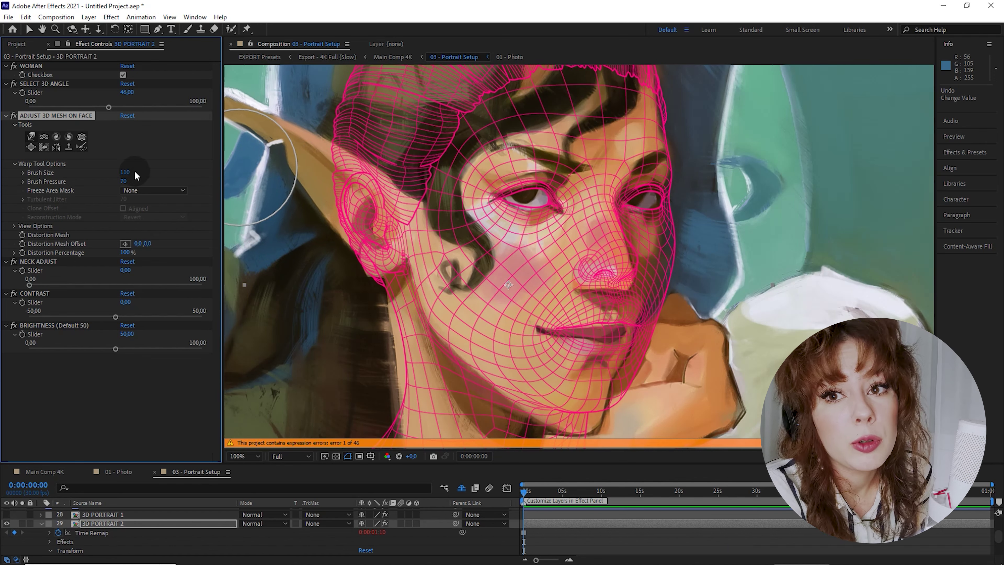
drag(126, 173, 91, 173)
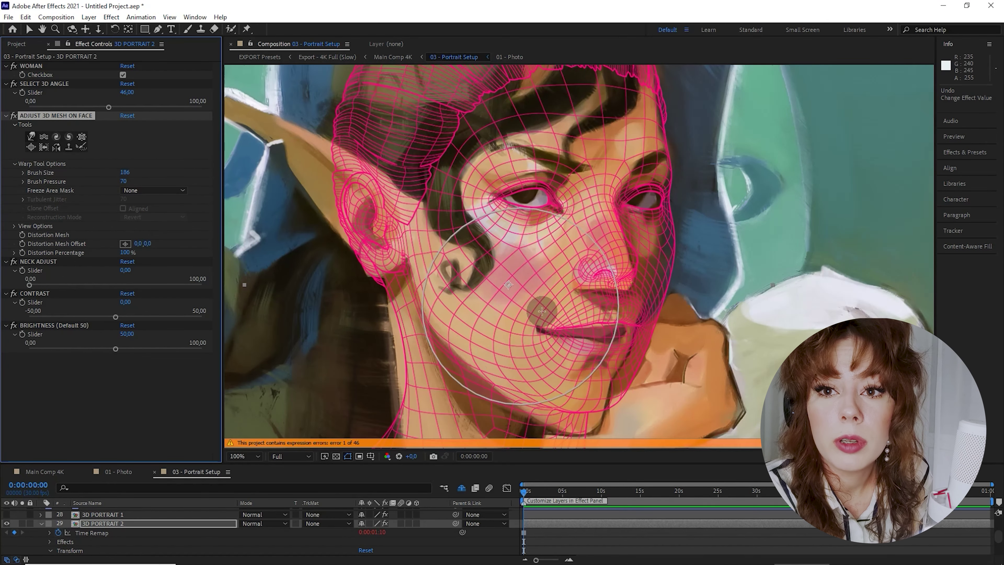
Warp the 3D PORTRAIT 2 mesh with resized brushes so its mouth, chin, nose, jaw and far cheek follow the painted face
drag(542, 311, 544, 253)
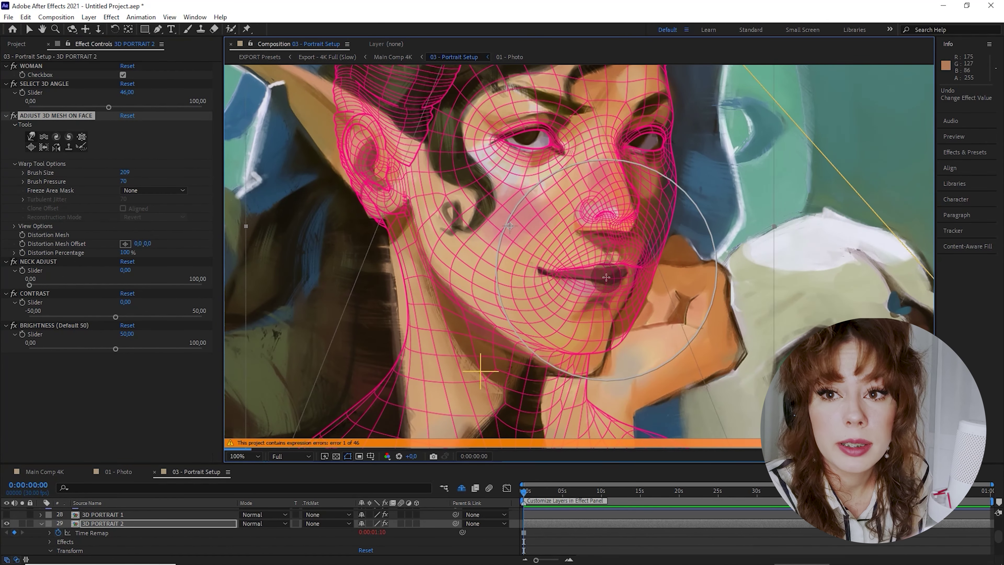
mouse_move(635, 246)
mouse_down()
mouse_move(594, 253)
mouse_move(599, 280)
mouse_up()
click(243, 456)
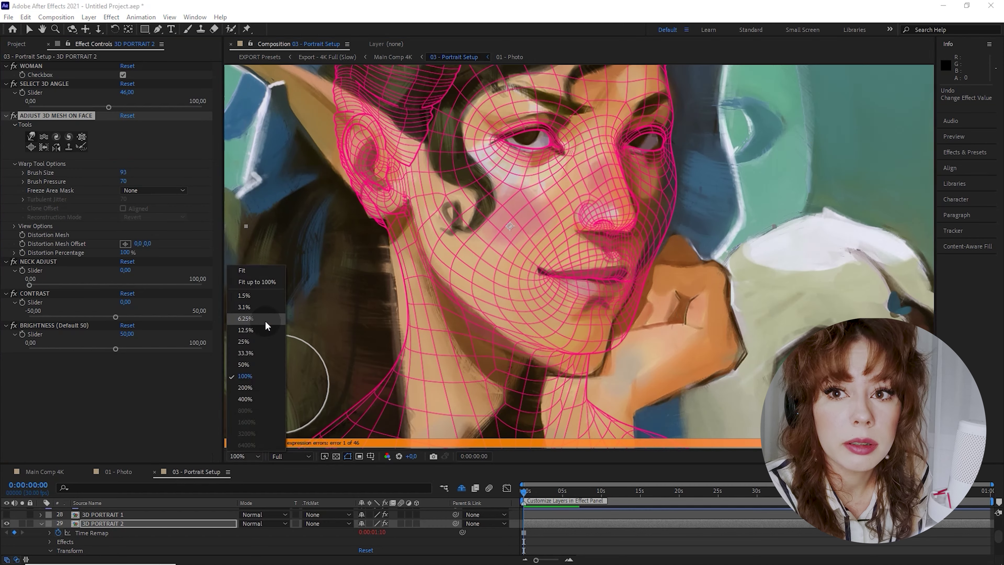
click(254, 328)
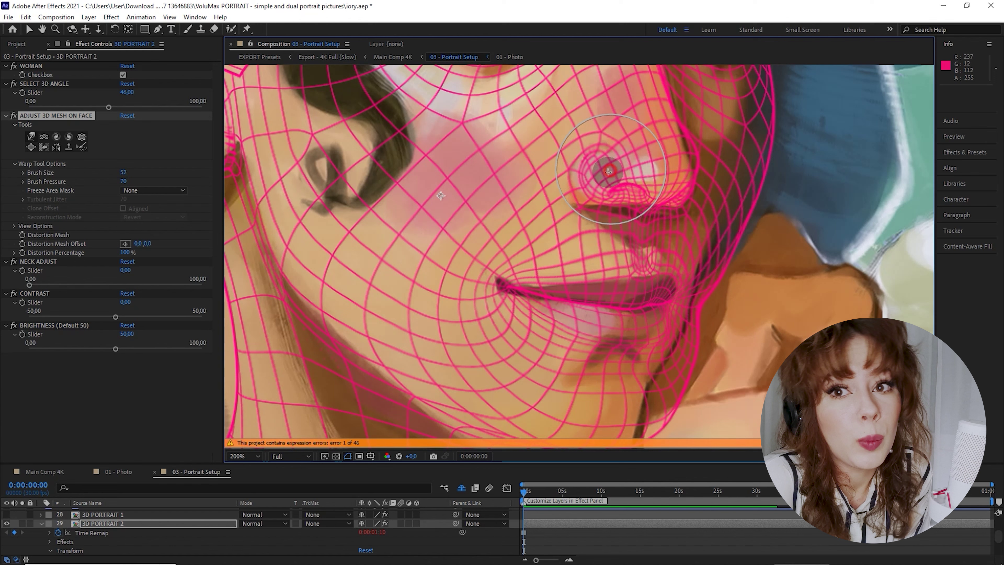
mouse_move(609, 171)
mouse_down()
mouse_move(590, 180)
mouse_move(606, 194)
mouse_move(578, 190)
mouse_up()
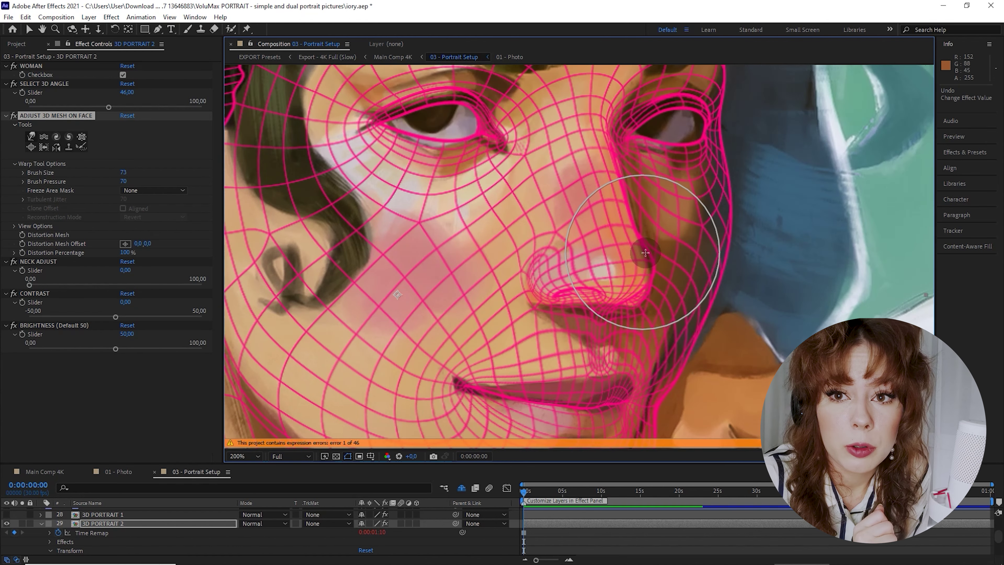
drag(580, 263, 585, 289)
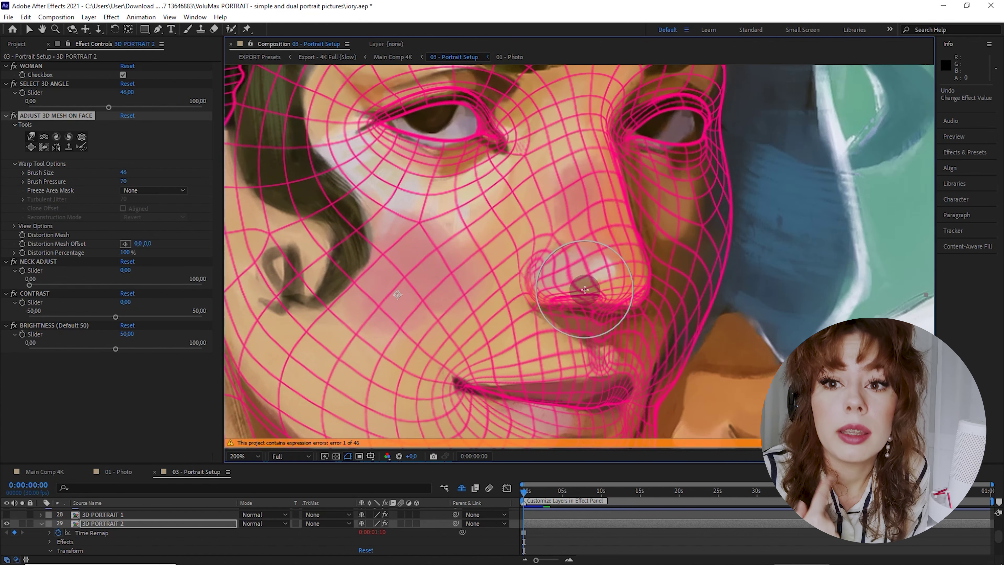
drag(649, 309, 645, 285)
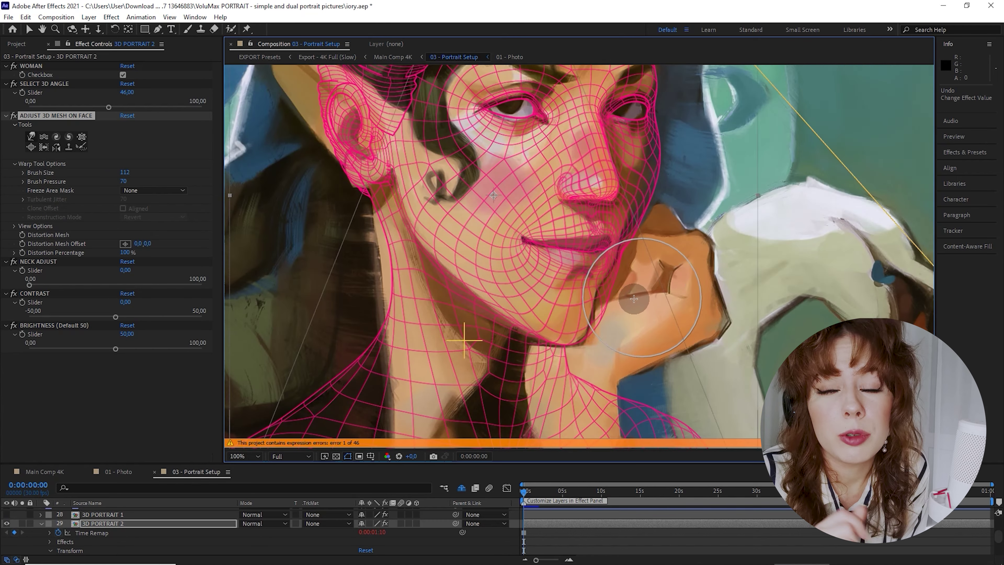
drag(634, 287, 630, 320)
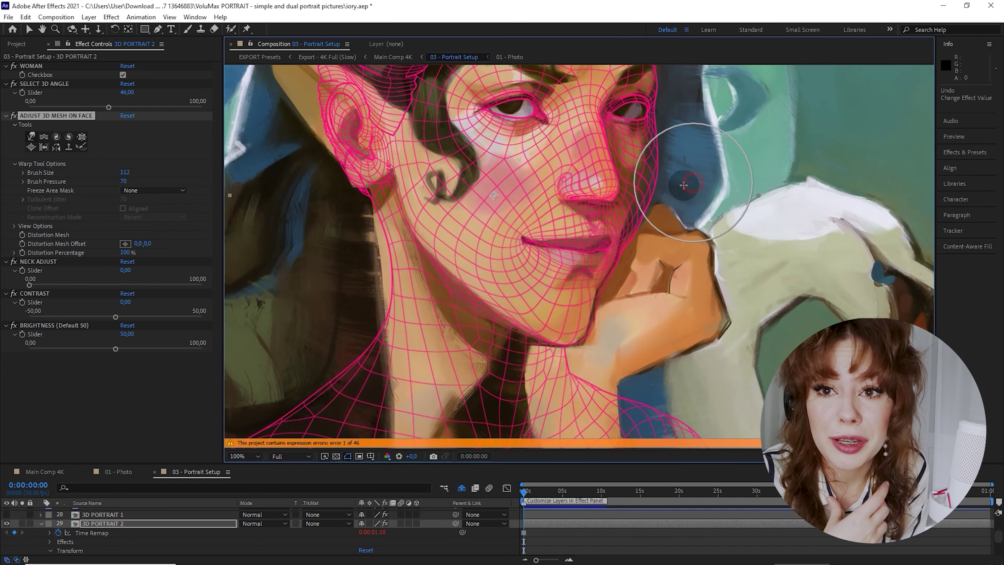
drag(685, 185, 668, 185)
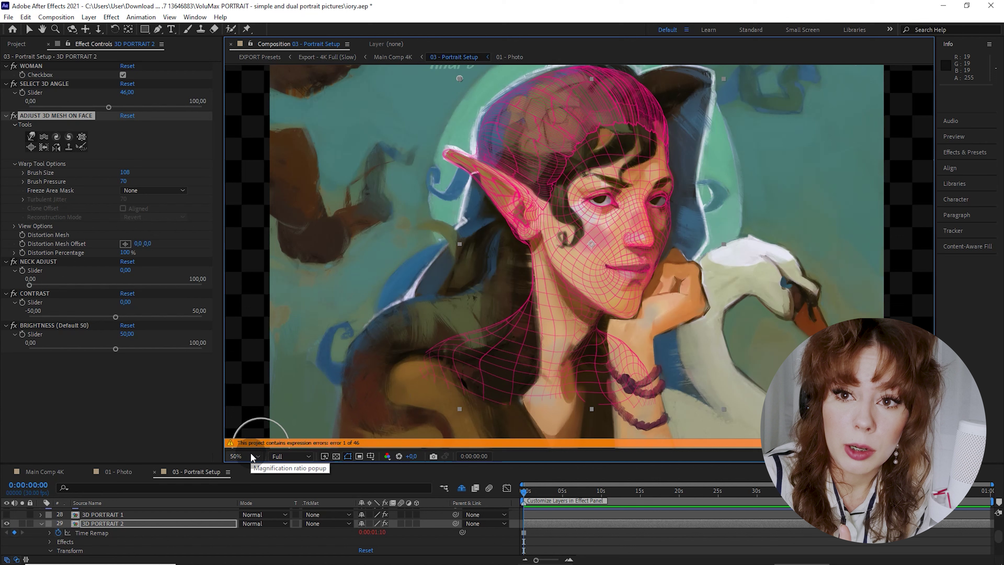
Fit the composition in view, turn off ACTIVATE Wire Mode on the X-Ray Mode button, and examine the head's depth map up close
click(252, 457)
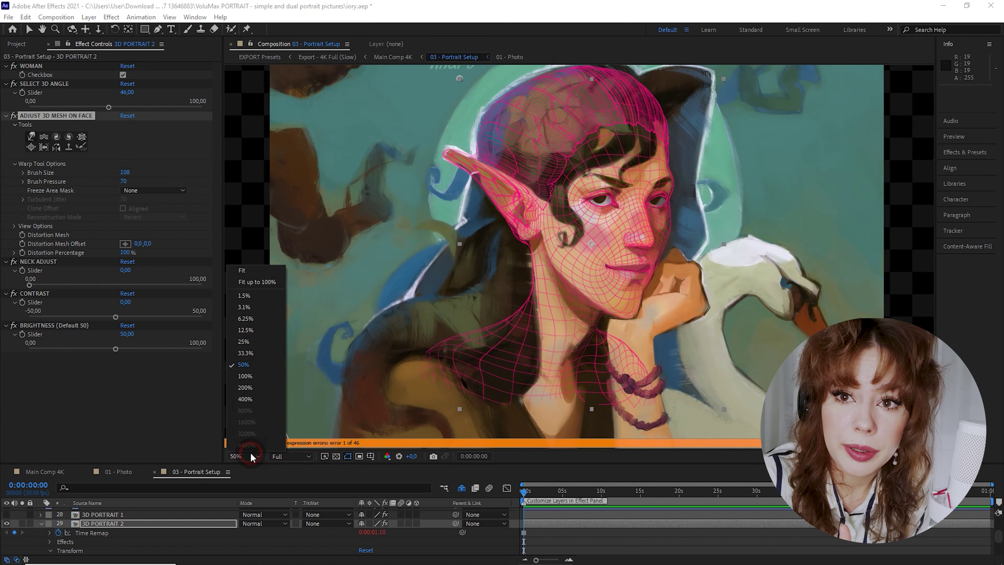
click(253, 270)
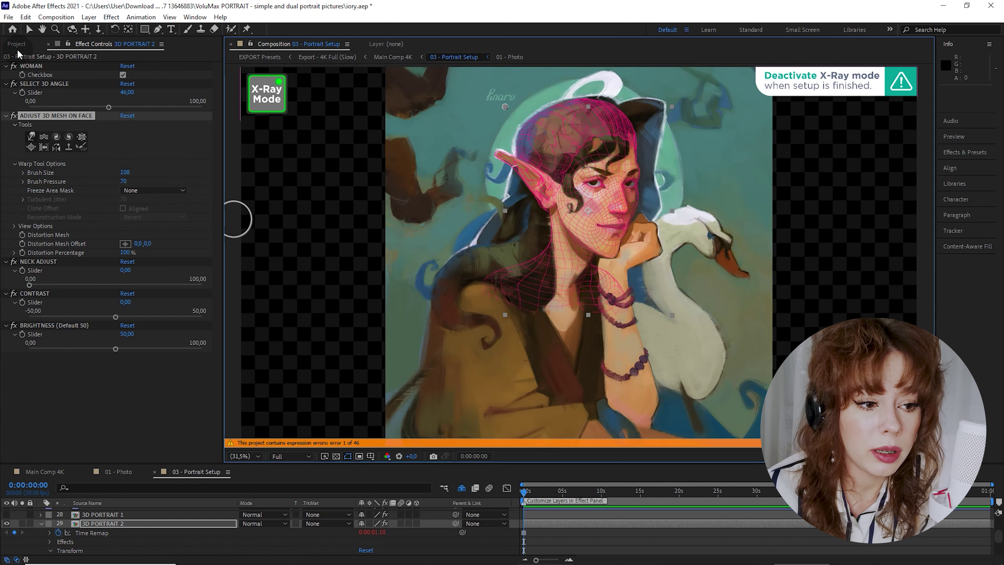
click(28, 30)
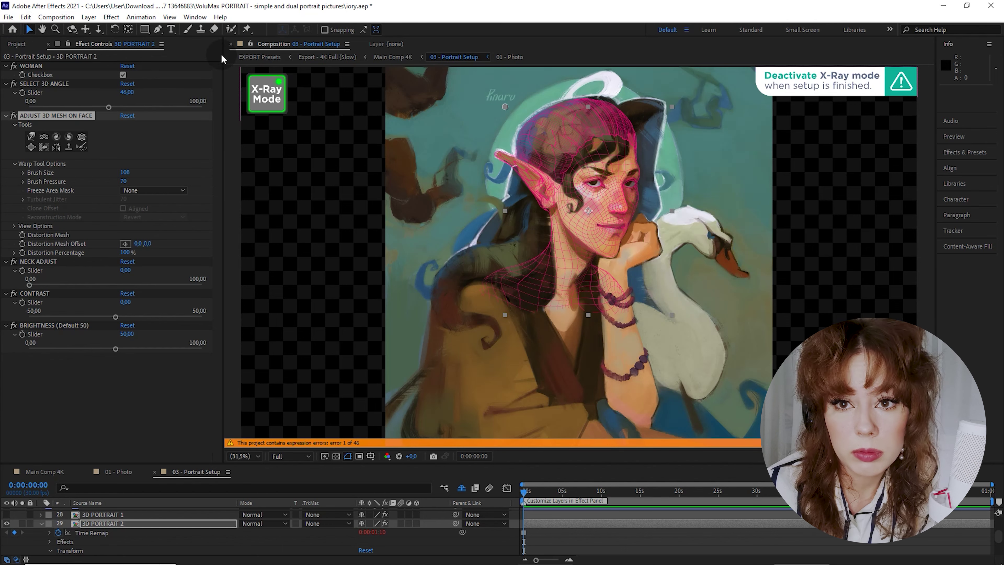
double_click(264, 93)
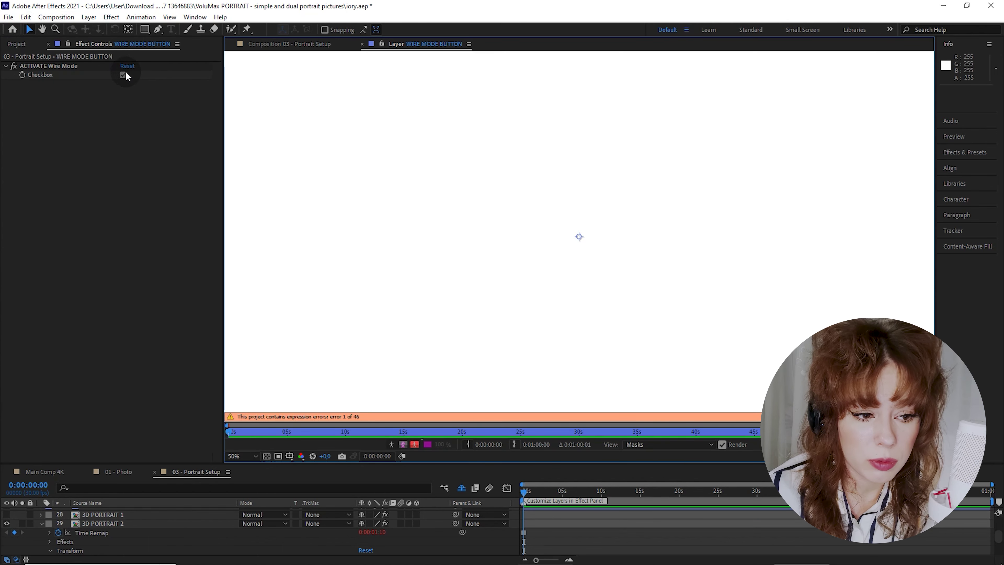
click(123, 75)
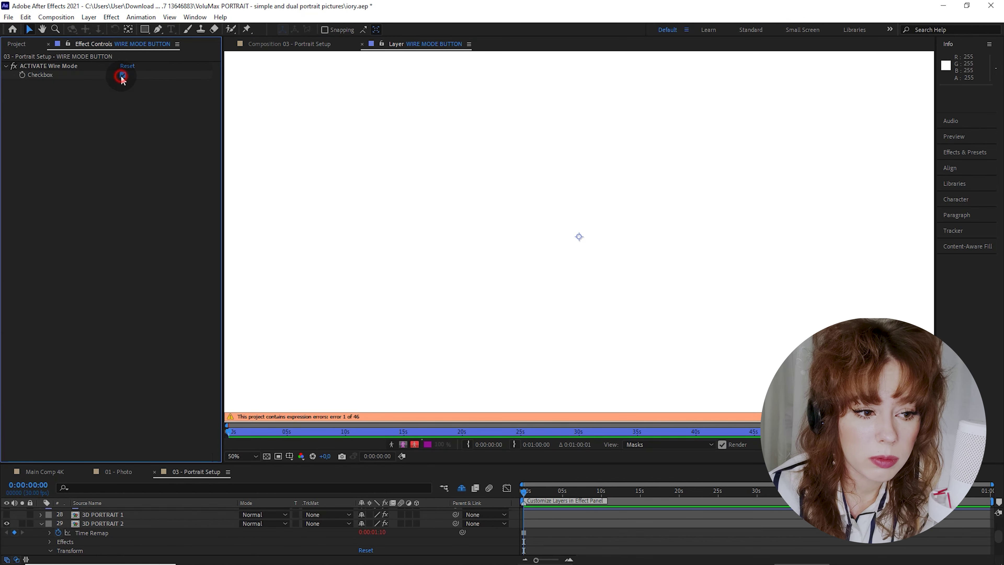
click(290, 45)
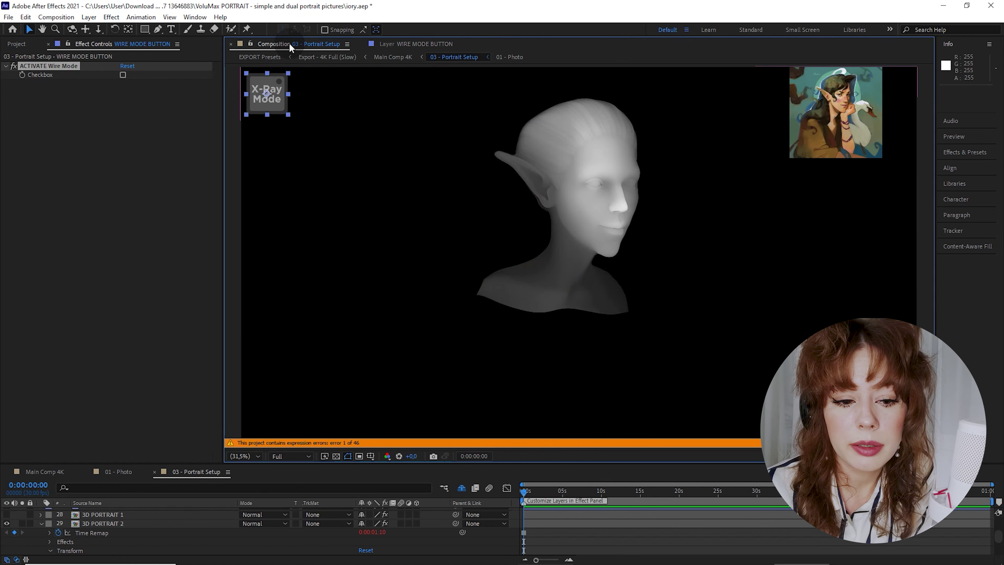
click(245, 456)
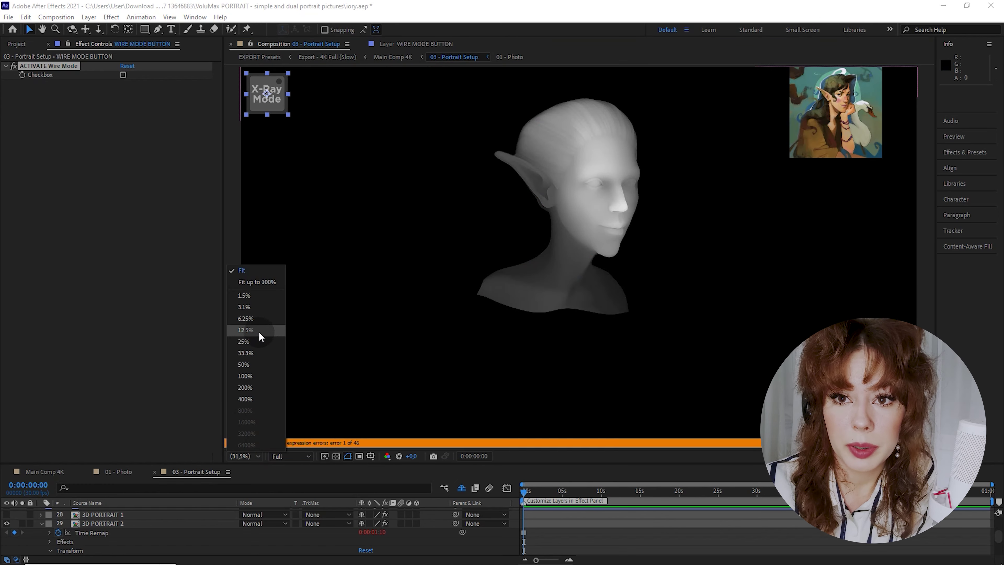
click(257, 364)
drag(773, 197, 635, 292)
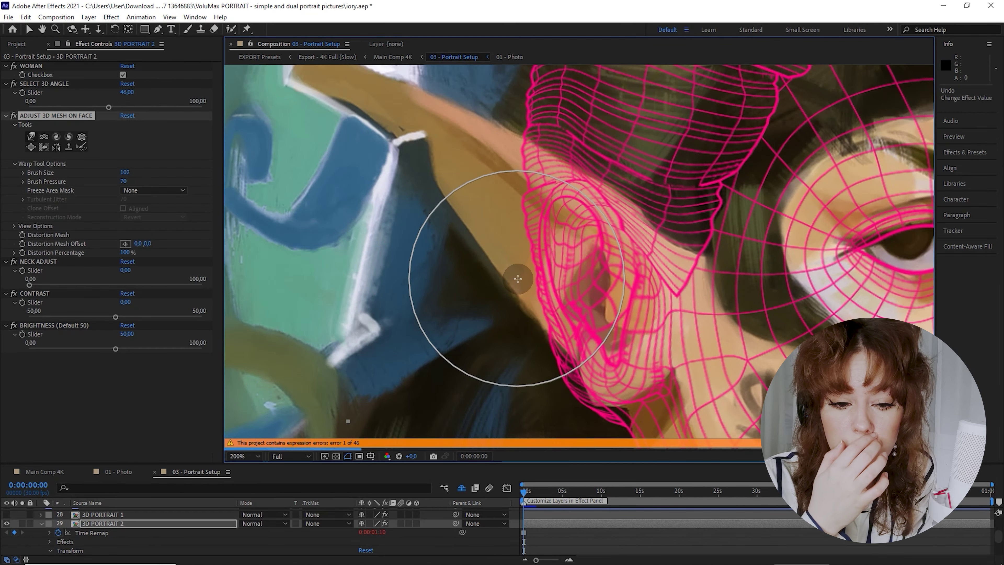
Stretch the mesh's ear with the Warp tool at brush sizes around 100 until it follows the elf's long pointed ear
drag(522, 254, 489, 242)
drag(519, 174, 498, 157)
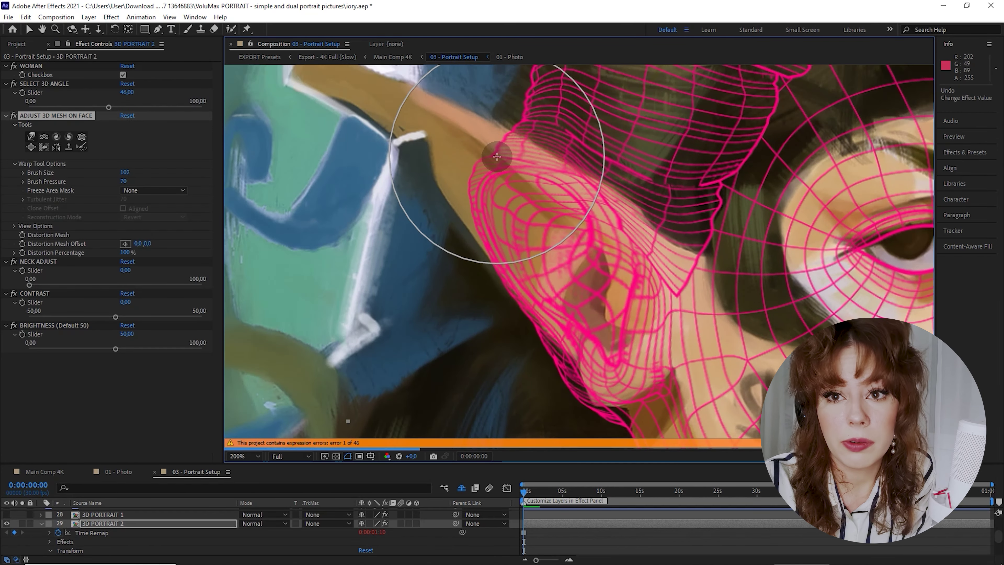
mouse_move(617, 297)
mouse_down()
mouse_move(627, 292)
mouse_move(608, 230)
mouse_up()
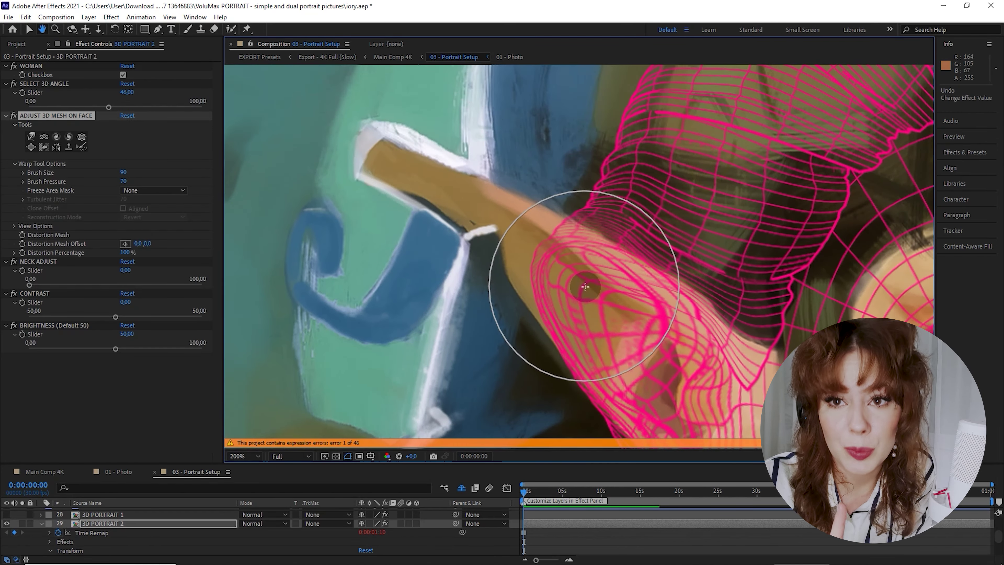
mouse_move(549, 325)
mouse_down()
mouse_move(482, 112)
mouse_move(381, 150)
mouse_up()
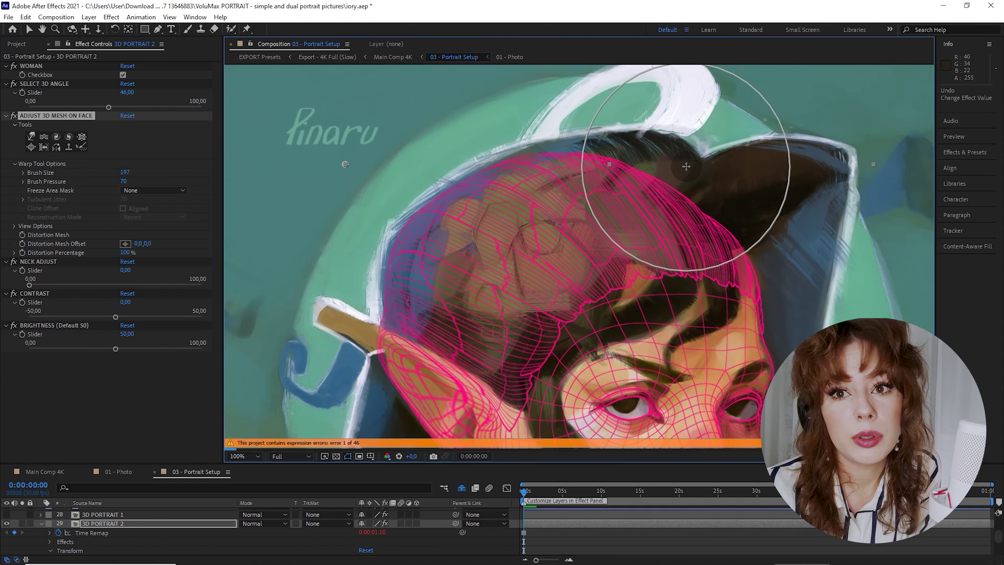
Warp the top of the head mesh to the painted hair outline and adjust its shoulder and neck areas to the body
drag(672, 194, 686, 167)
mouse_move(712, 214)
mouse_down()
mouse_move(743, 190)
mouse_move(561, 83)
mouse_up()
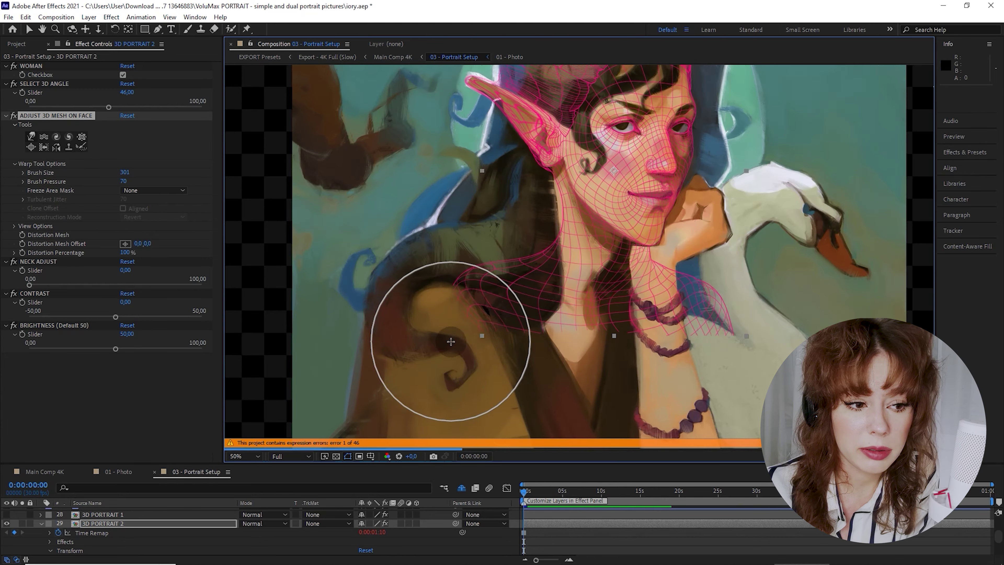
mouse_move(448, 336)
mouse_down()
mouse_move(426, 348)
mouse_move(520, 236)
mouse_move(619, 268)
mouse_up()
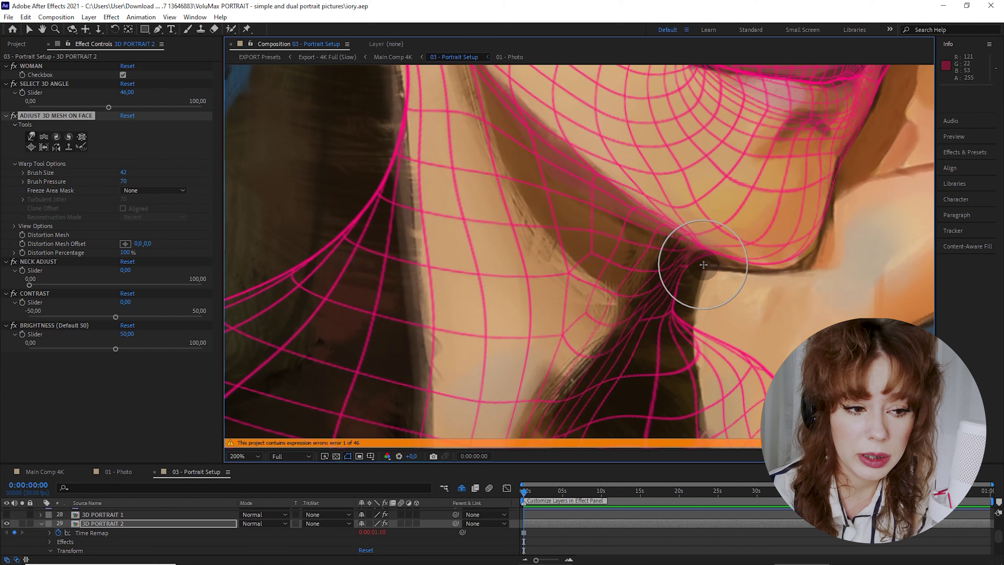
mouse_move(684, 294)
mouse_down()
mouse_move(678, 258)
mouse_move(654, 321)
mouse_up()
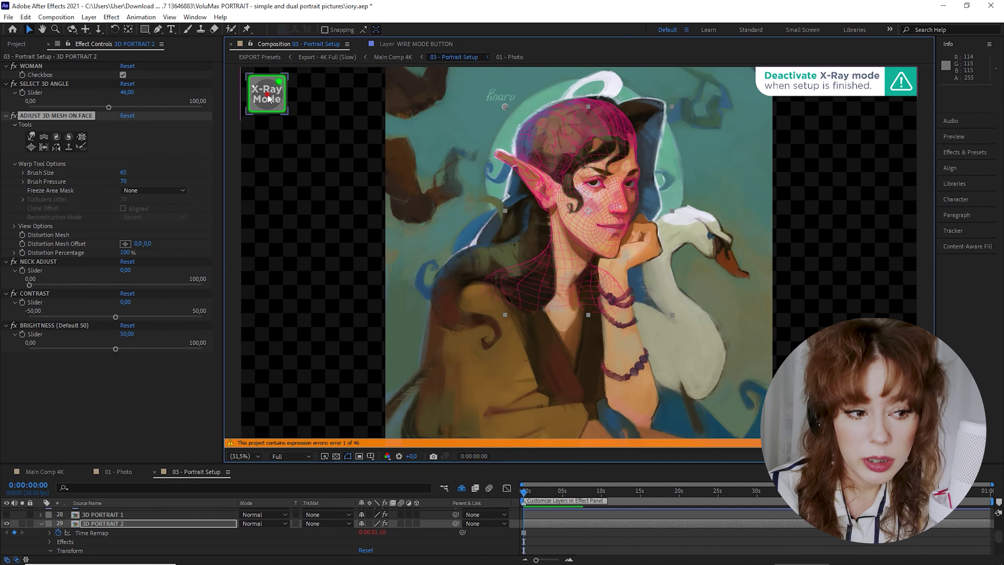
Deactivate X-Ray mode by unchecking ACTIVATE Wire Mode, and return to the 03 - Portrait Setup composition
double_click(268, 98)
click(123, 75)
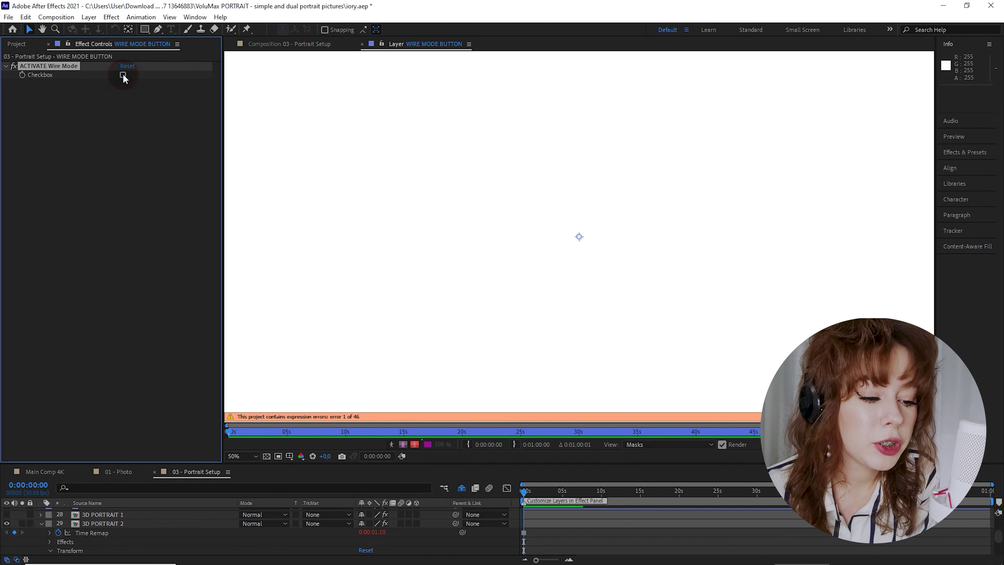
click(316, 45)
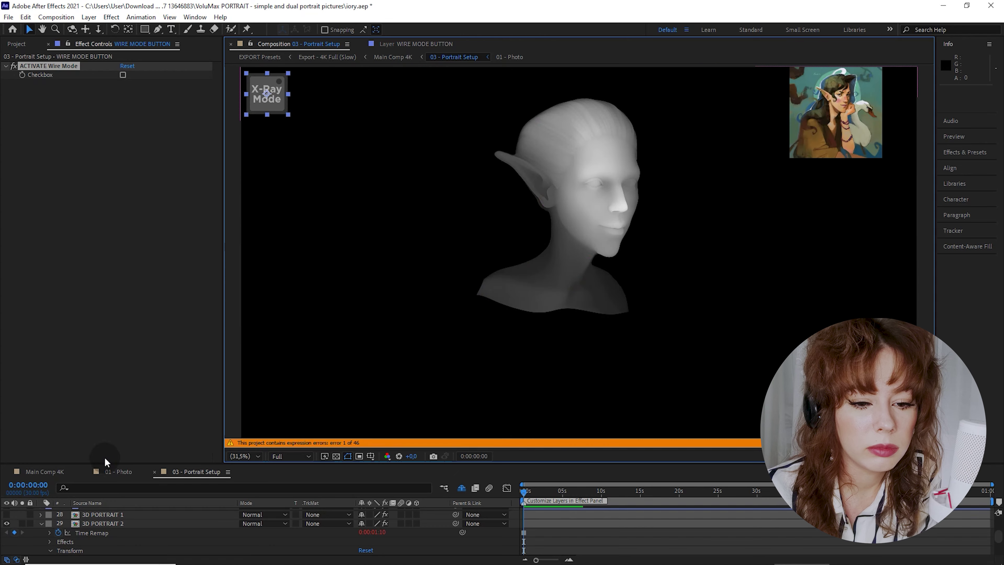
In Main Comp 4K, keyframe the VOLUMAX CONTROLLER's position along a path across the elf, ending at 1272, 1488 at 0:00:06:27
click(39, 472)
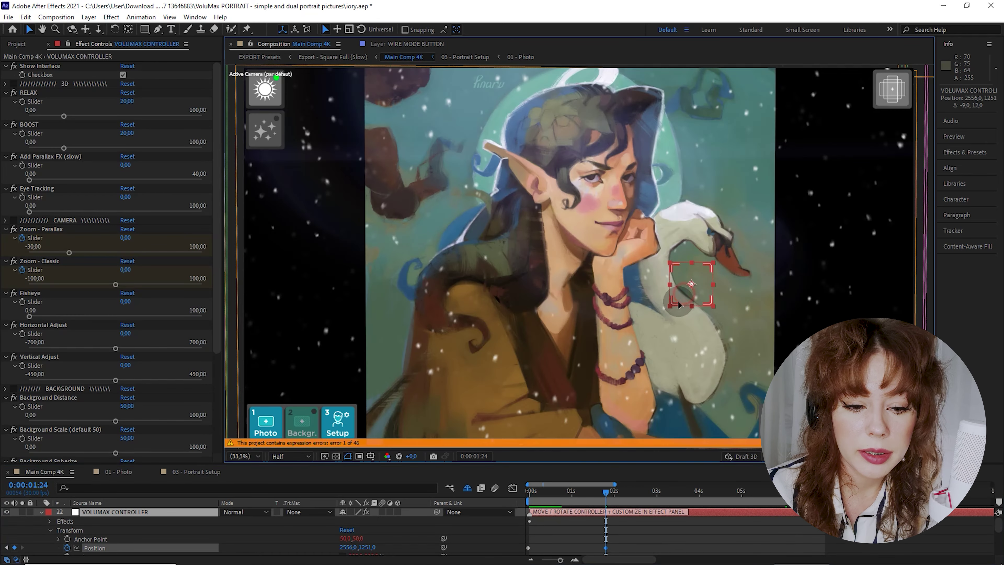
drag(679, 305, 626, 334)
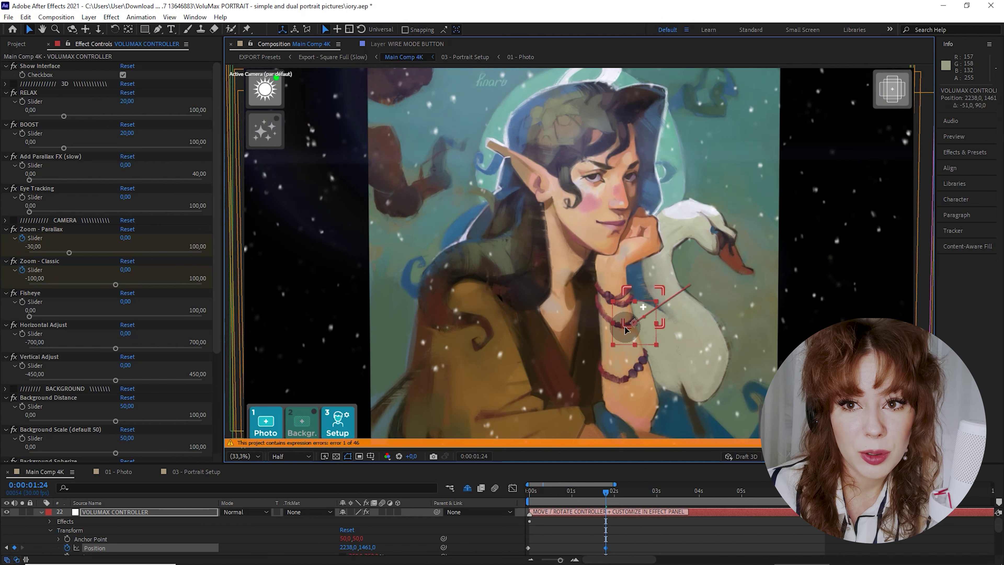
drag(626, 335, 478, 354)
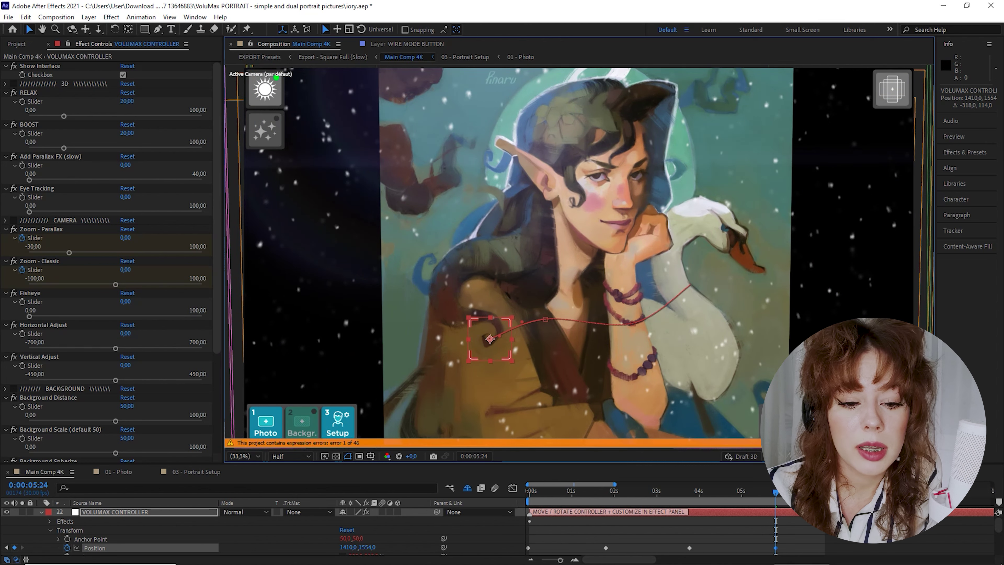
click(823, 492)
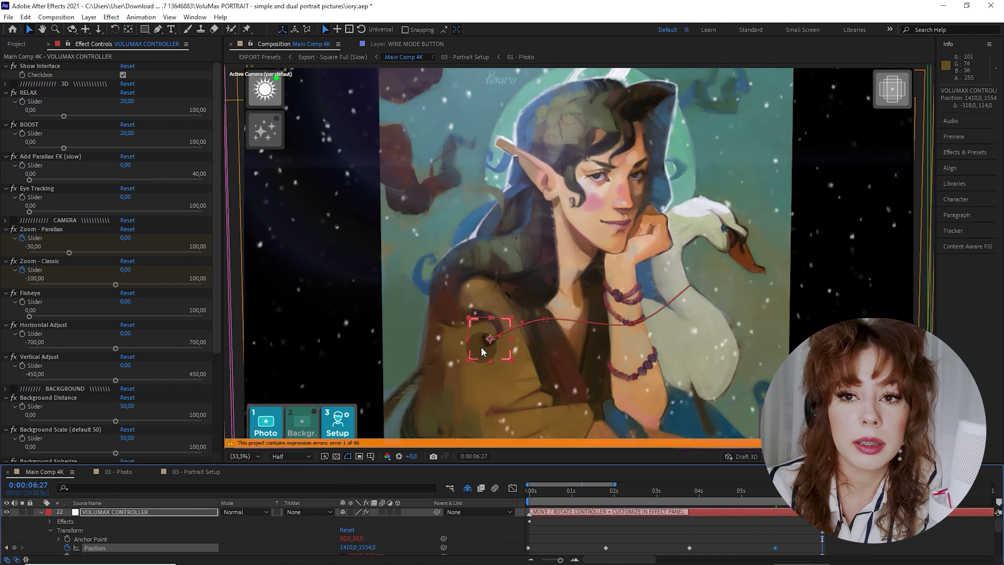
drag(477, 345, 458, 340)
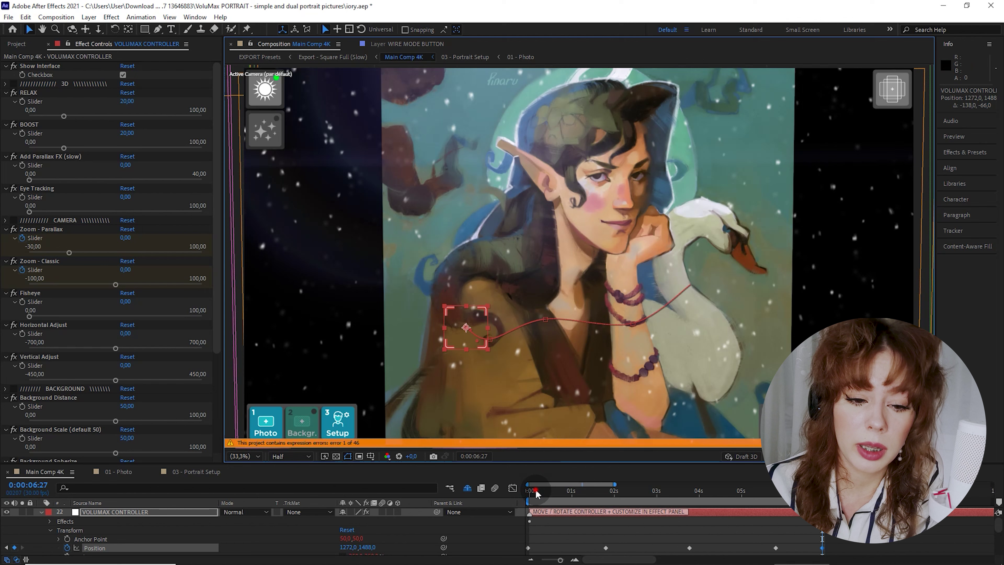
Preview the controller's parallax animation from the start of Main Comp 4K
click(531, 493)
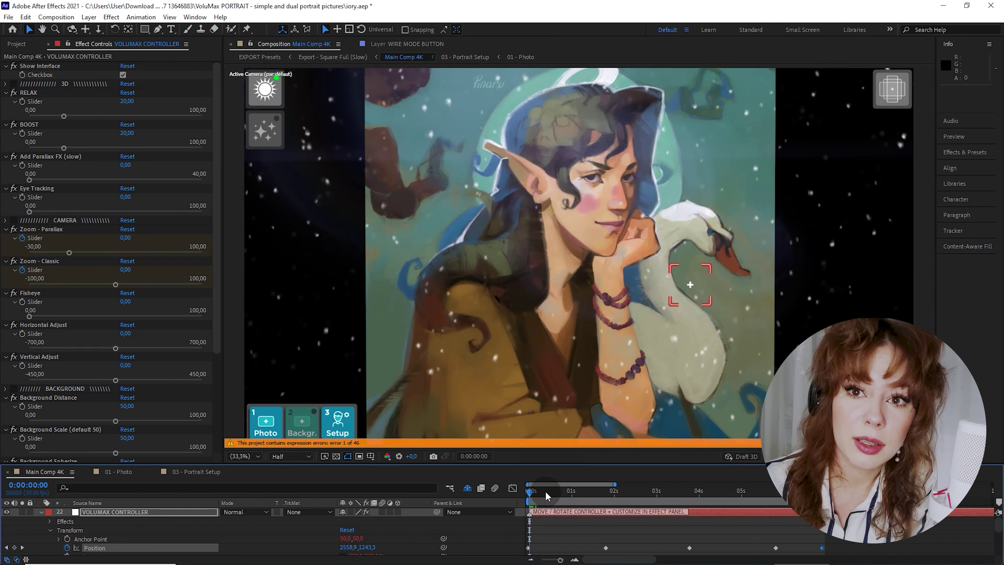
key(space)
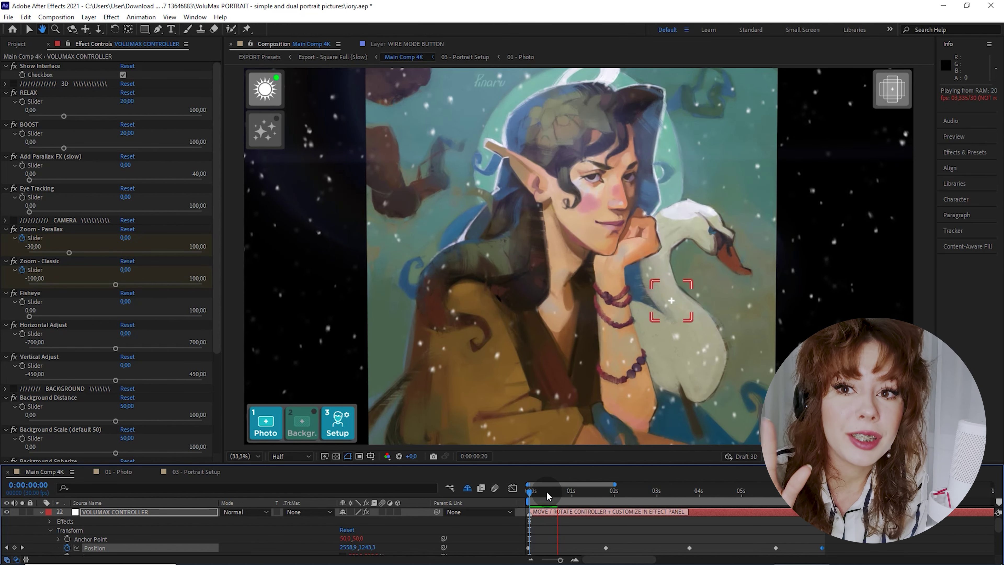
key(space)
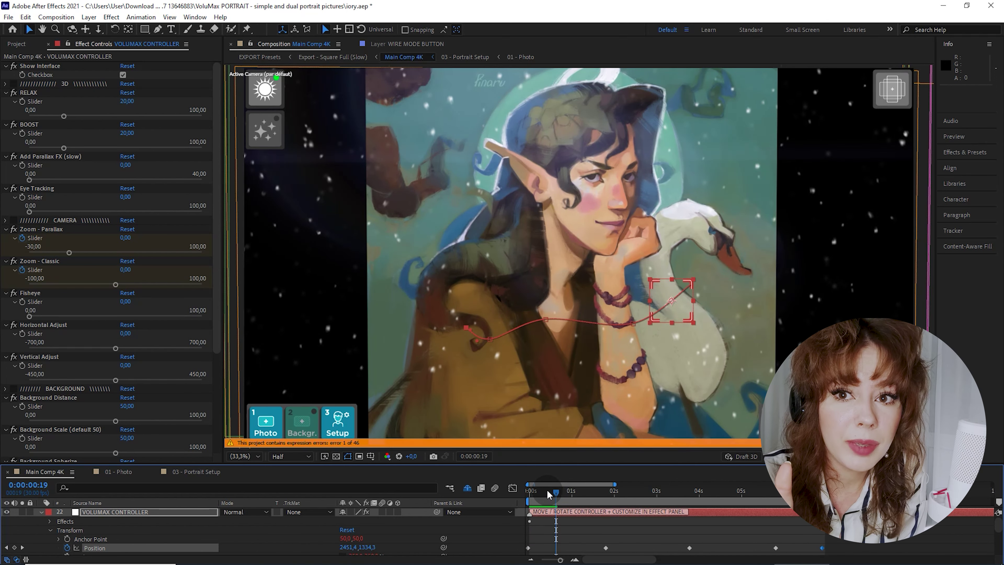
key(space)
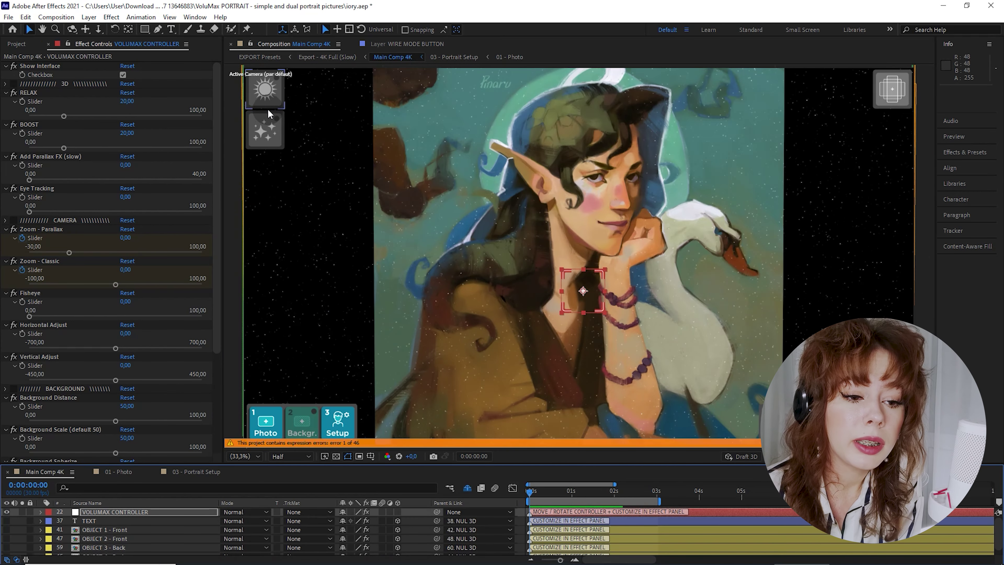
Select the ON/Particles layer and try the 01 Rain A, 03 Snow A and 15 Fog particle presets in turn
click(267, 138)
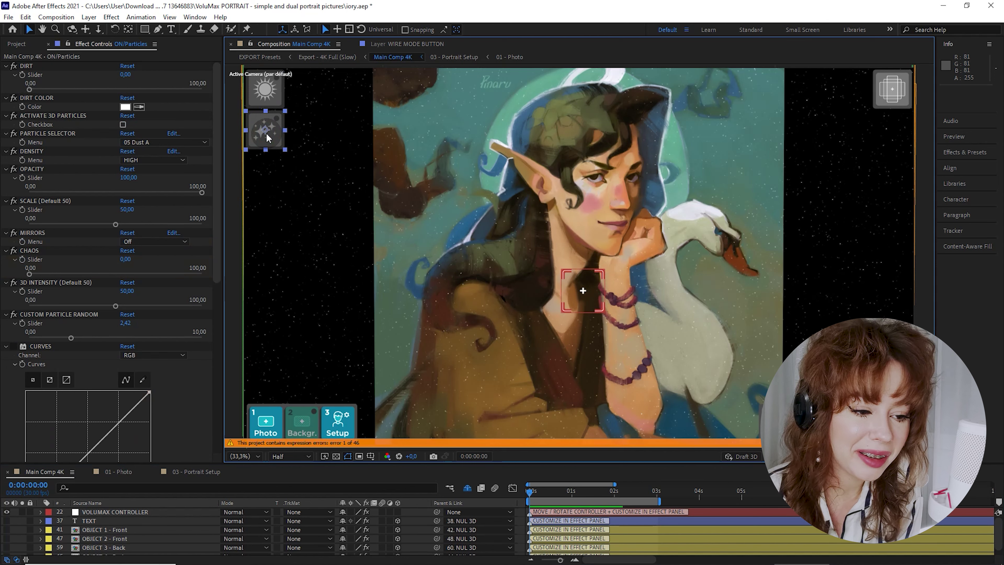
click(137, 142)
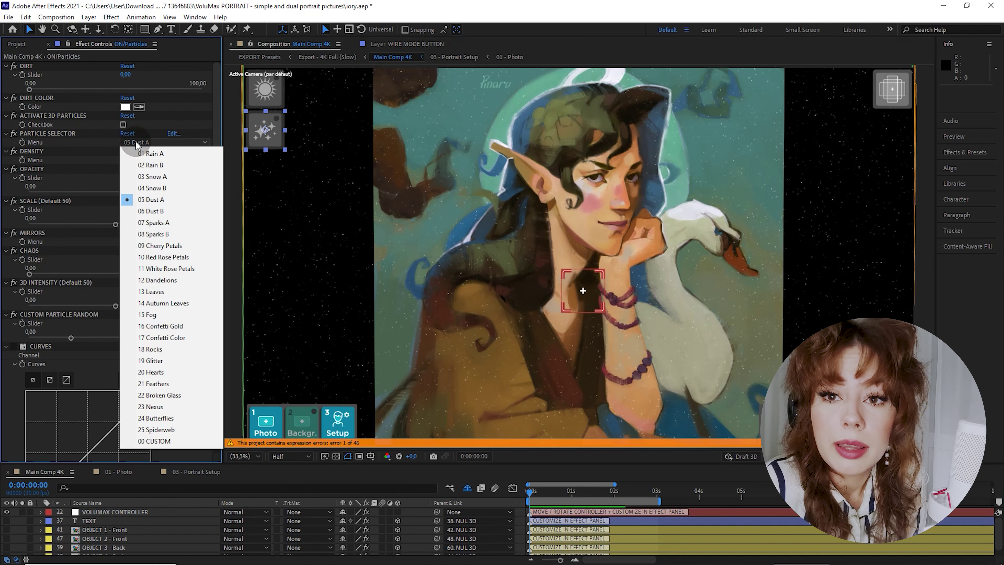
click(162, 153)
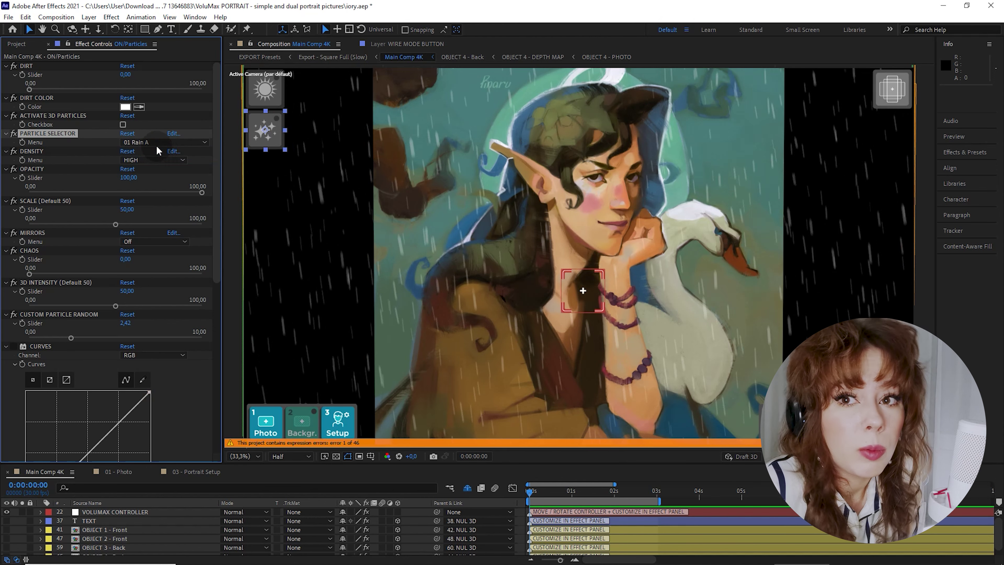
click(146, 142)
click(154, 179)
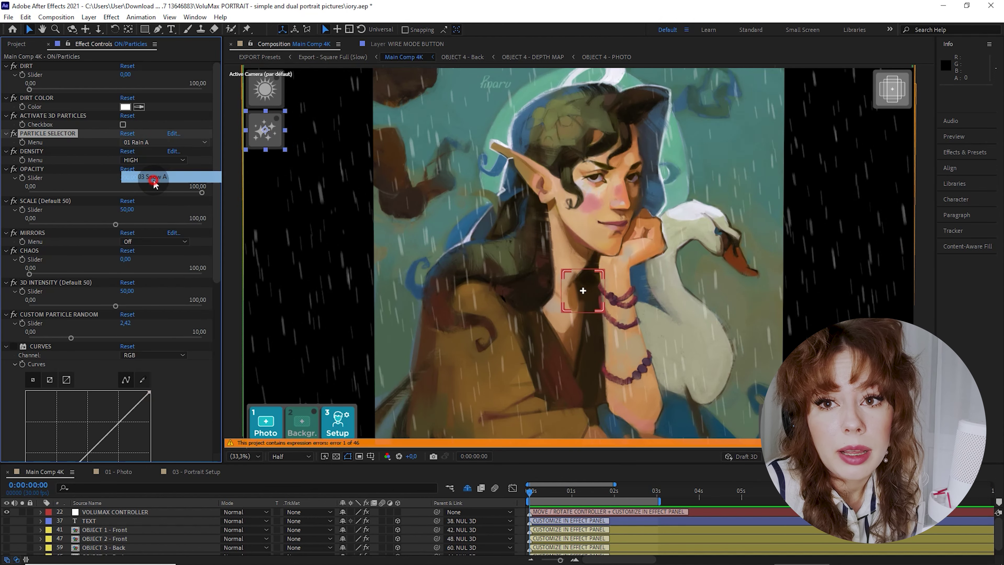
click(156, 143)
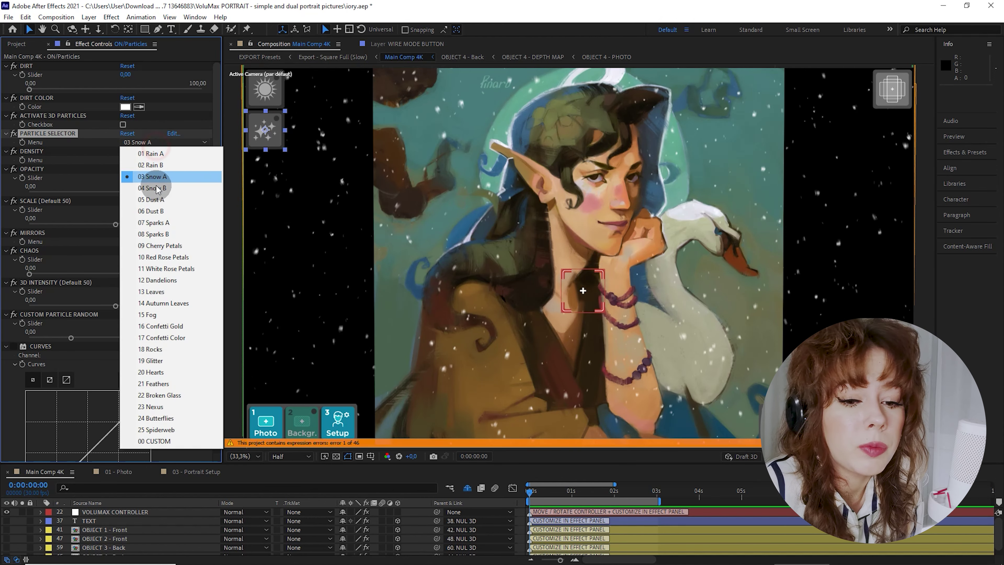
click(165, 317)
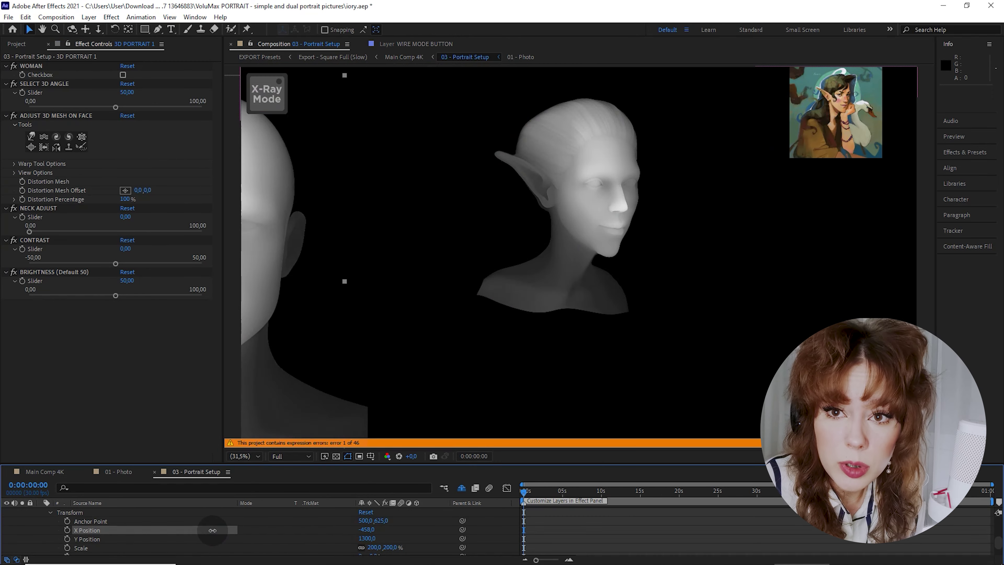
In 03 - Portrait Setup, shift the unused 3D PORTRAIT 1 head out of frame with X Position -1055, and return to Main Comp 4K
drag(212, 530, 150, 530)
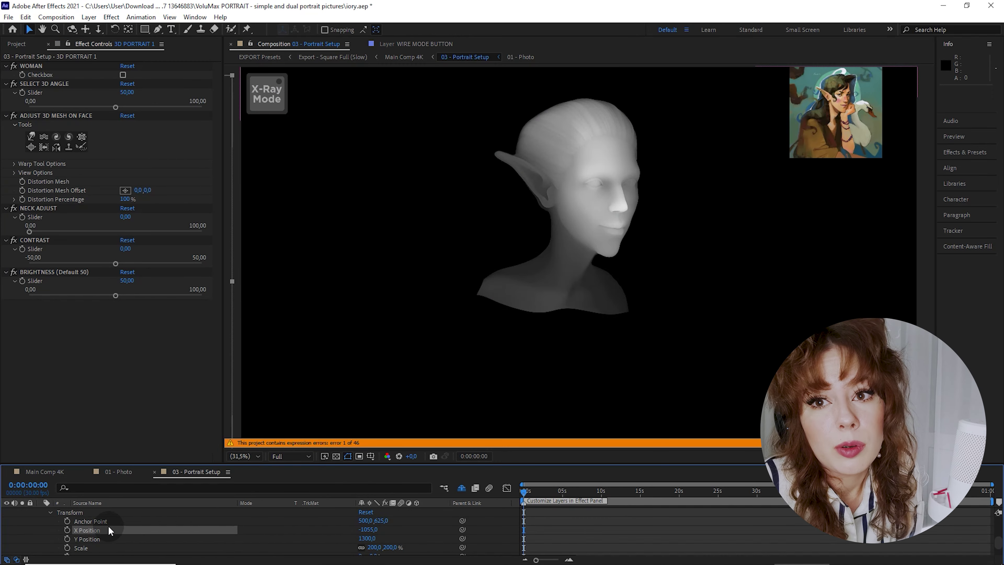
key(u)
click(39, 539)
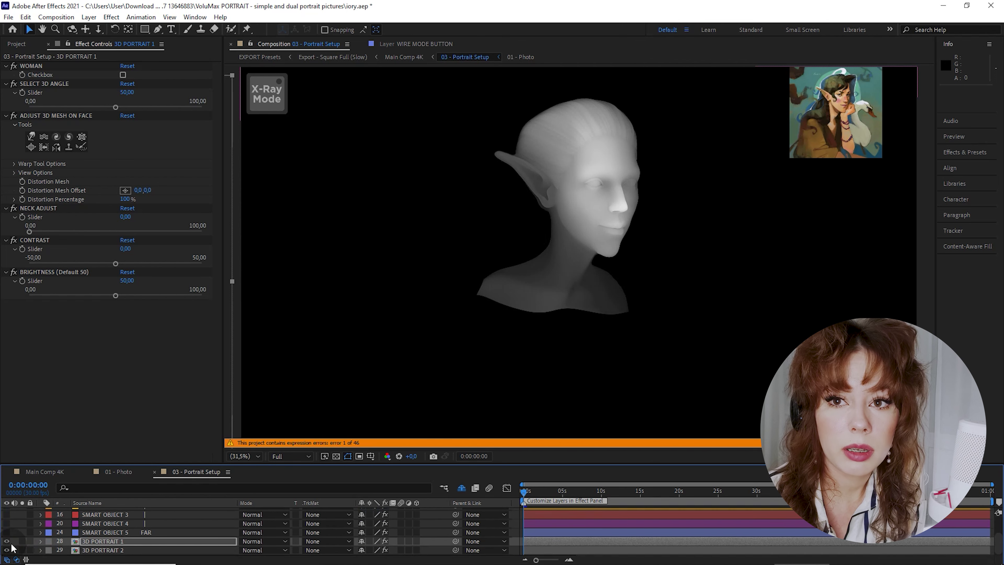
click(53, 471)
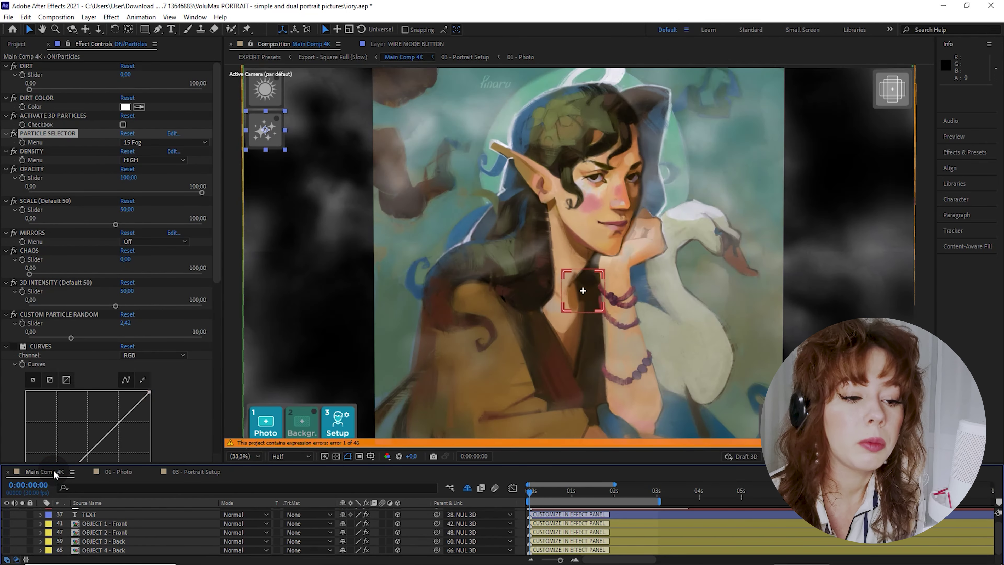
Try the 07 Sparks A, 04 Snow B, 12 Dandelions and 10 Red Rose Petals particle presets one after another
click(163, 142)
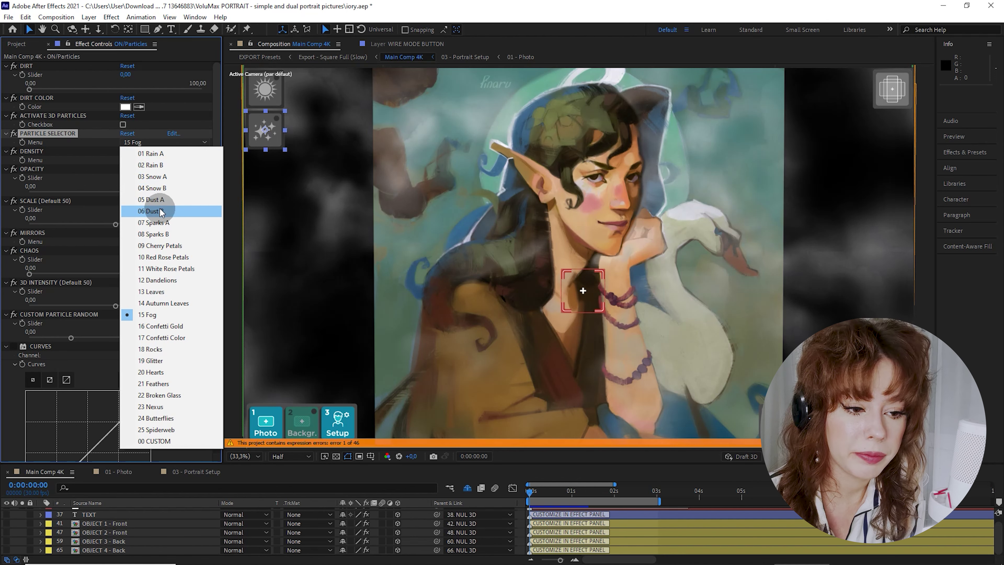
click(162, 226)
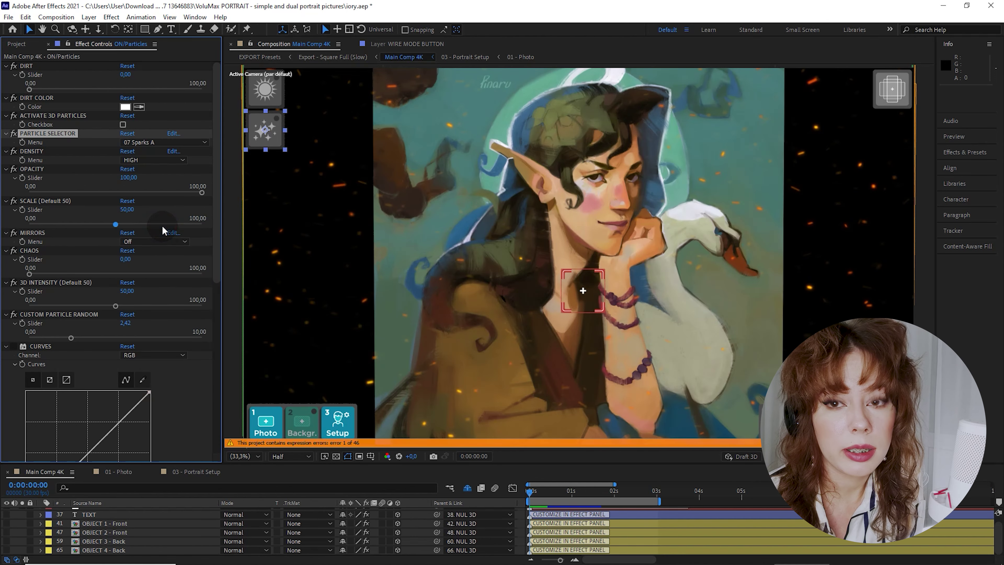
click(163, 142)
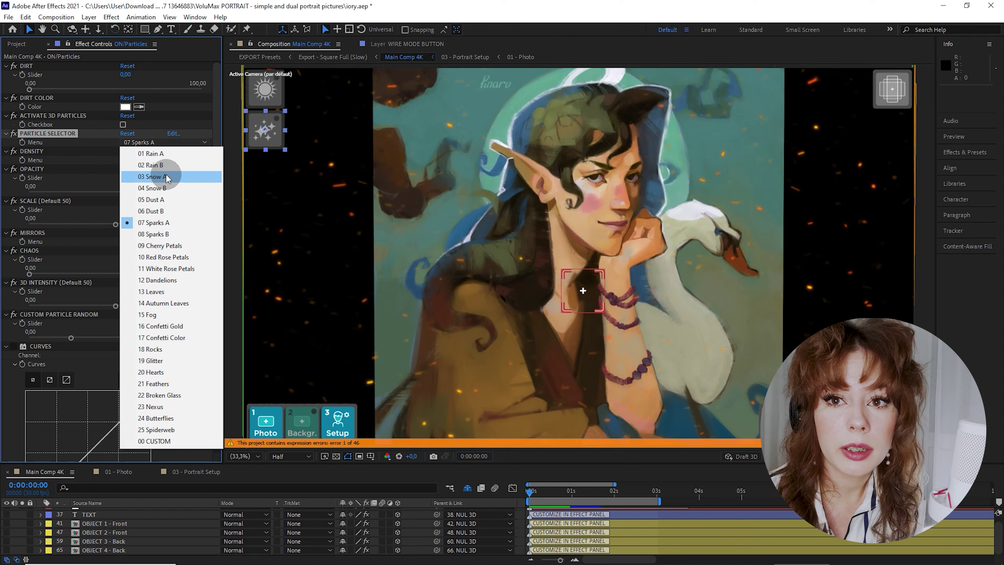
click(166, 189)
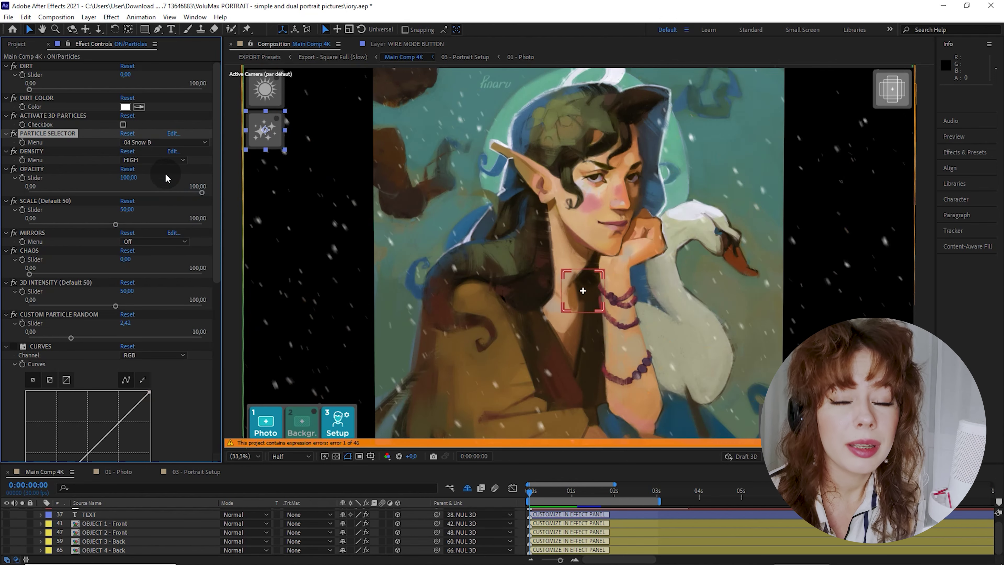
click(169, 143)
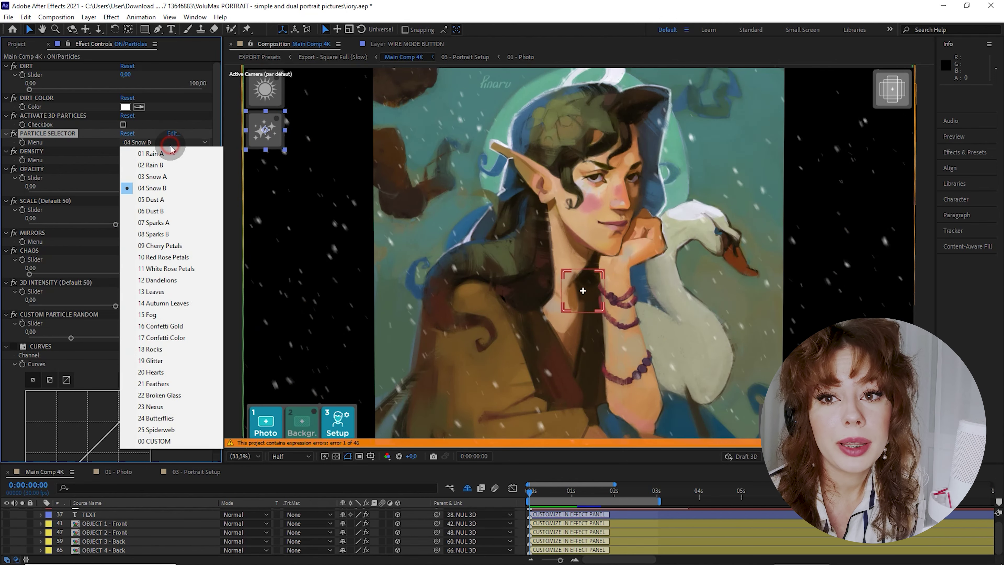
click(176, 282)
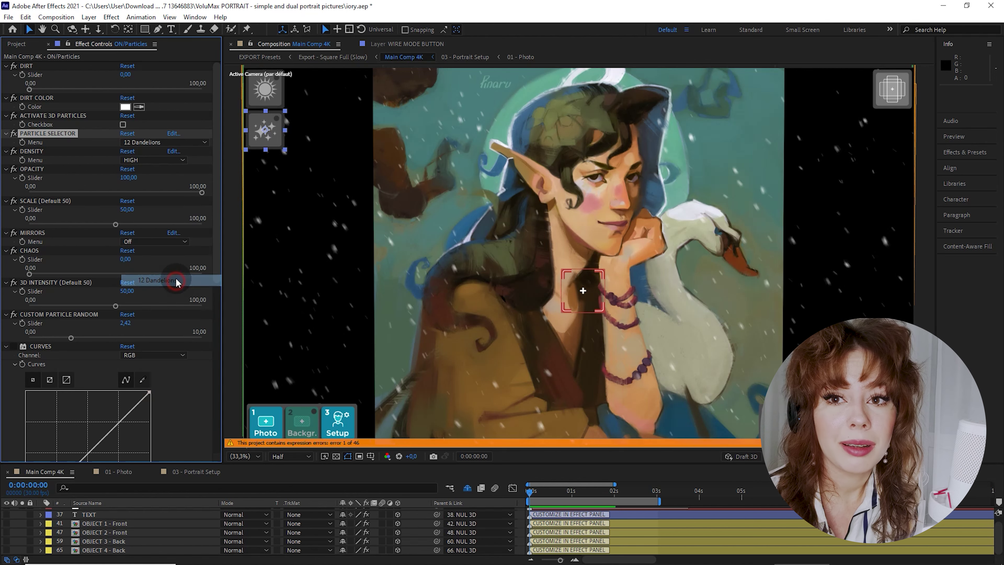
click(159, 142)
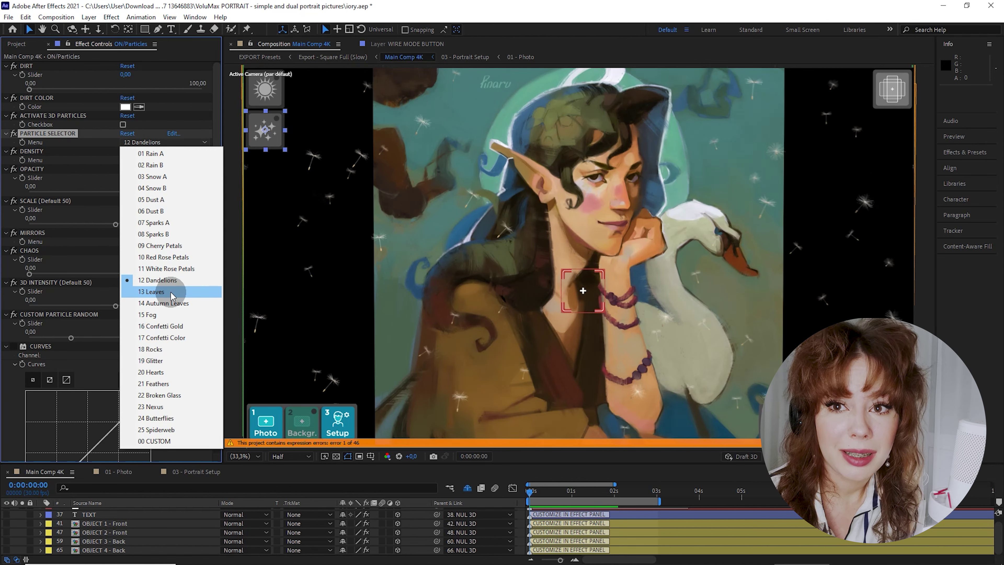
click(181, 257)
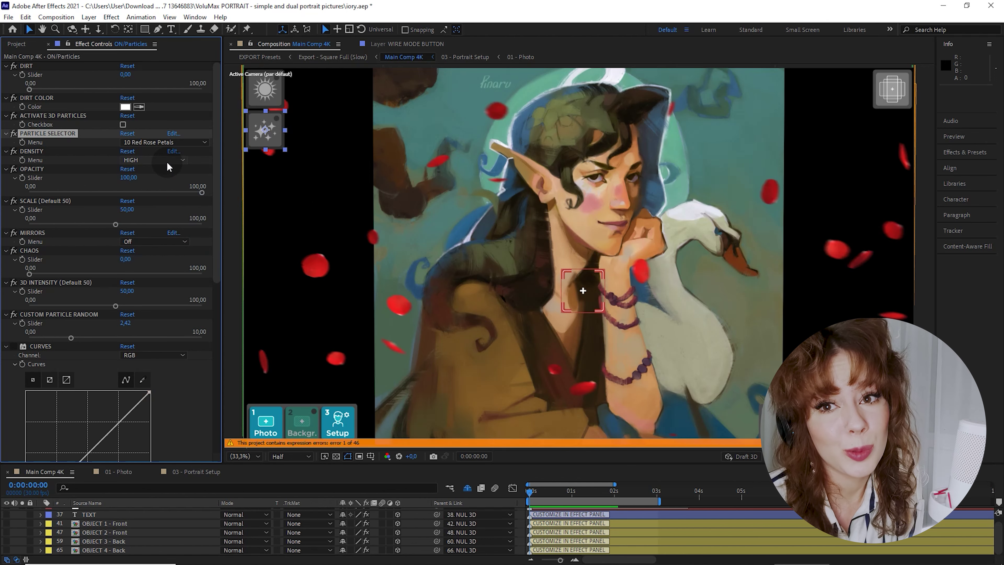
Set the particle type to 03 Snow A, try its density at LOW, and set the density back to HIGH
click(166, 143)
click(166, 177)
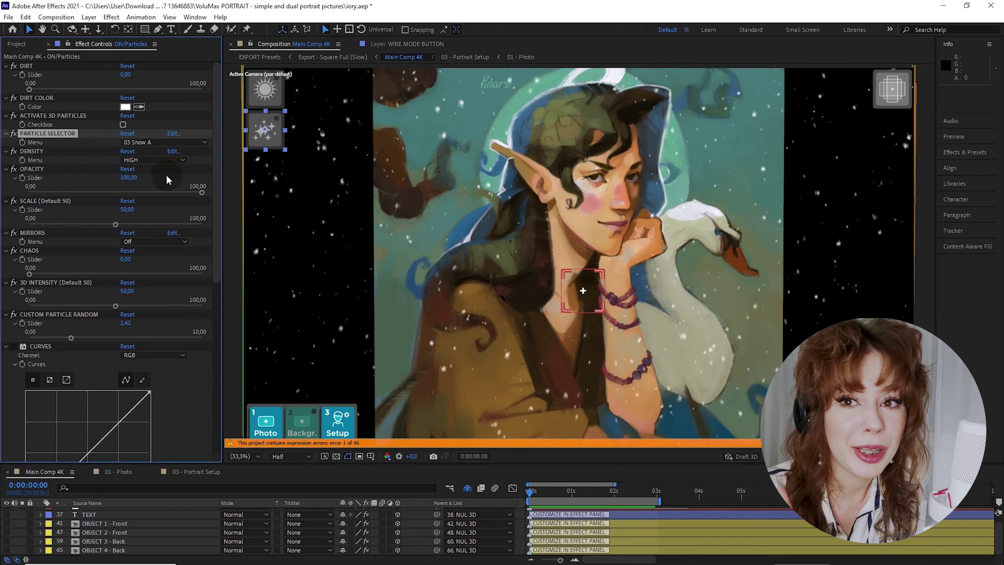
click(165, 160)
click(152, 174)
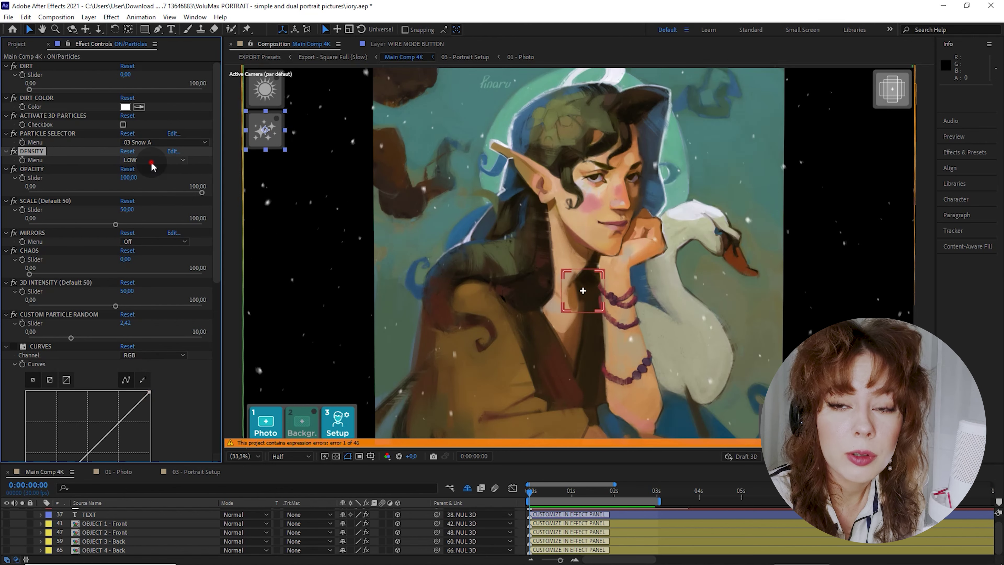
click(152, 160)
click(145, 194)
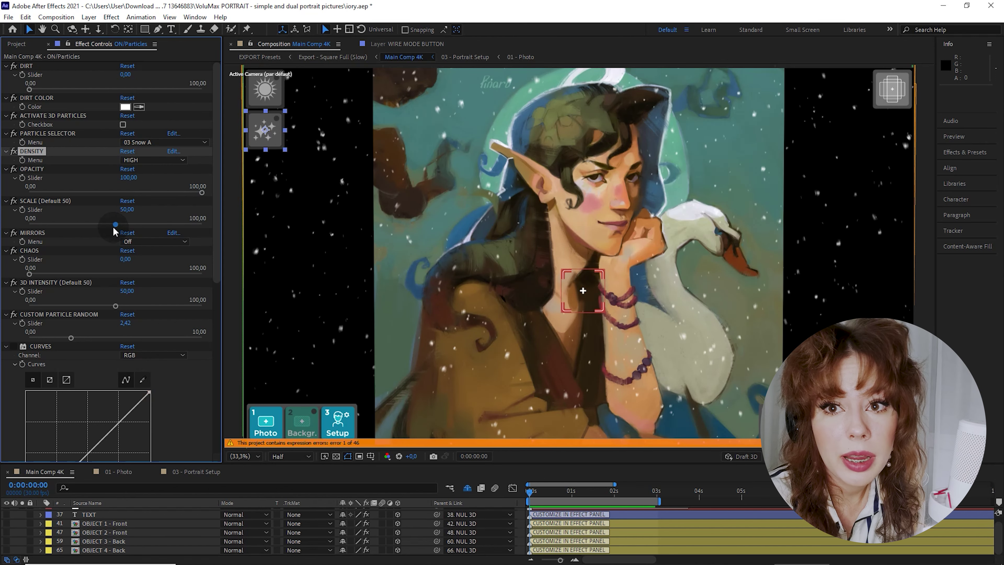
Try larger snow particle scales of 95.45 and 80, and settle on a scale of 56.06
drag(115, 225, 195, 226)
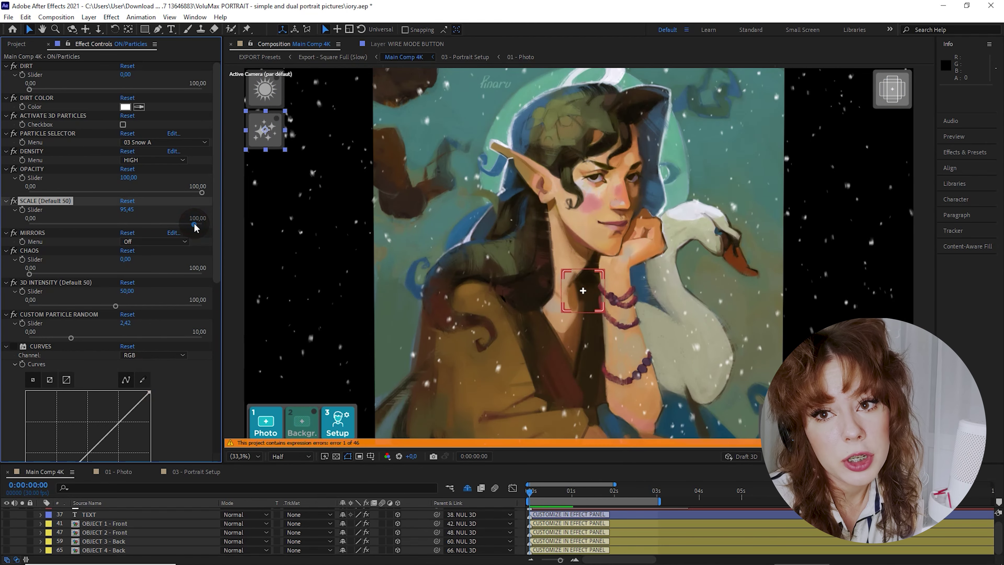
click(168, 226)
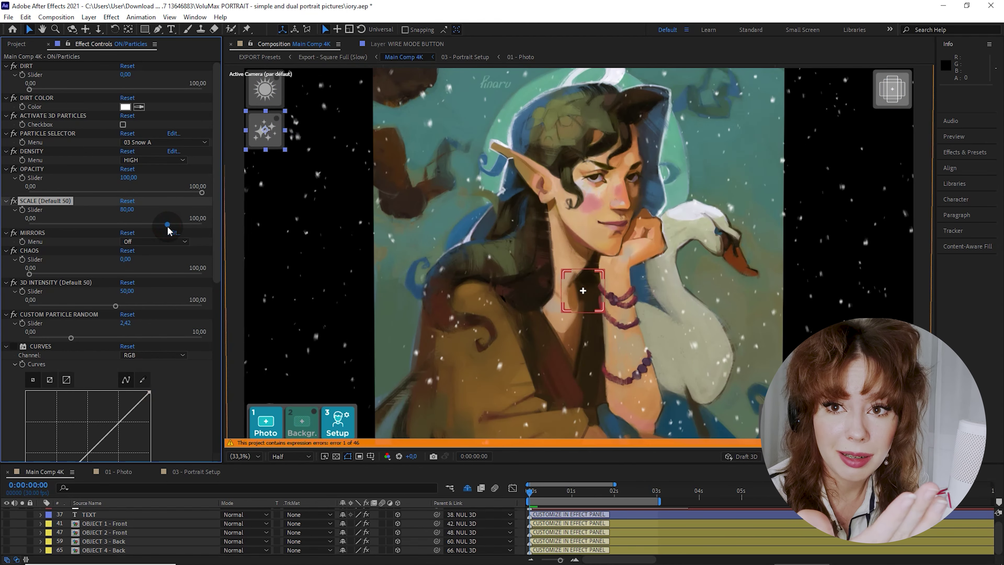
drag(166, 226, 126, 225)
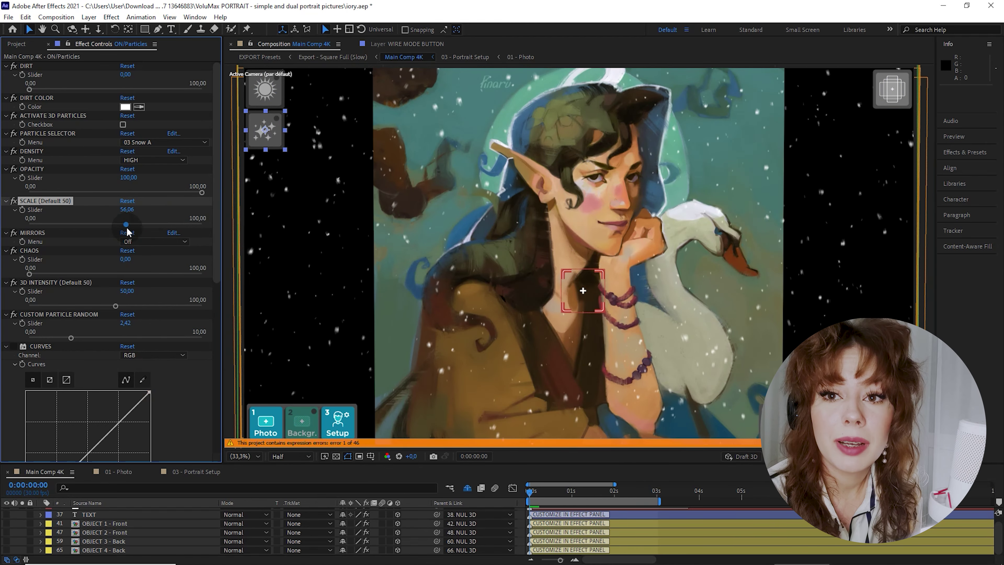
Try the Mirror Half A and Mirror Half B options on the snow particles, and switch mirroring back to Off
click(129, 242)
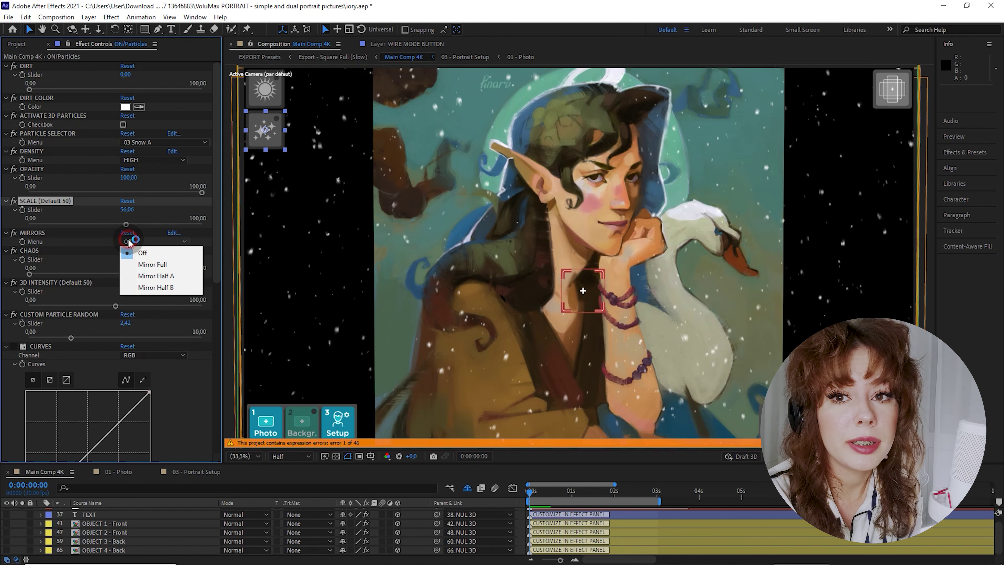
click(135, 276)
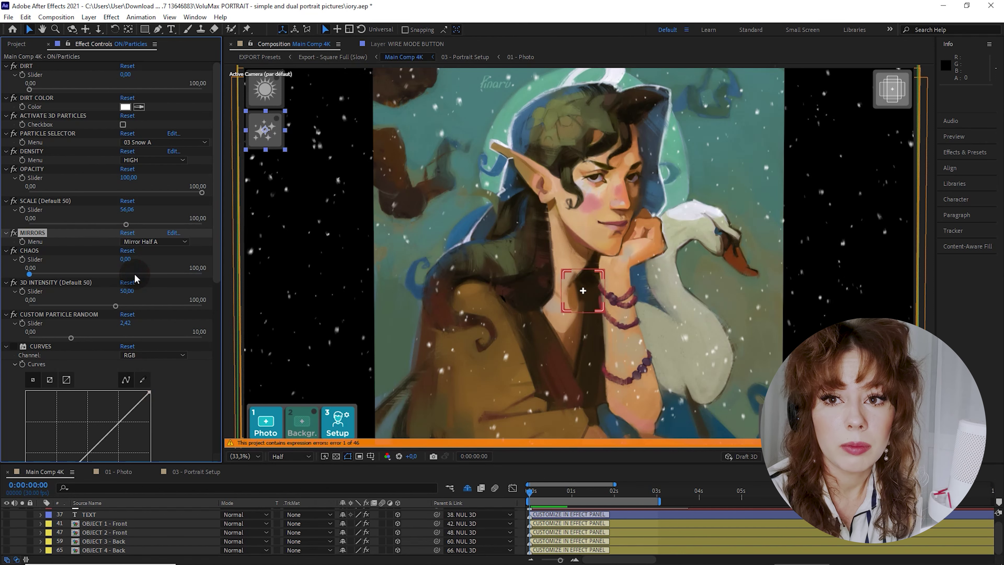
click(149, 242)
click(144, 288)
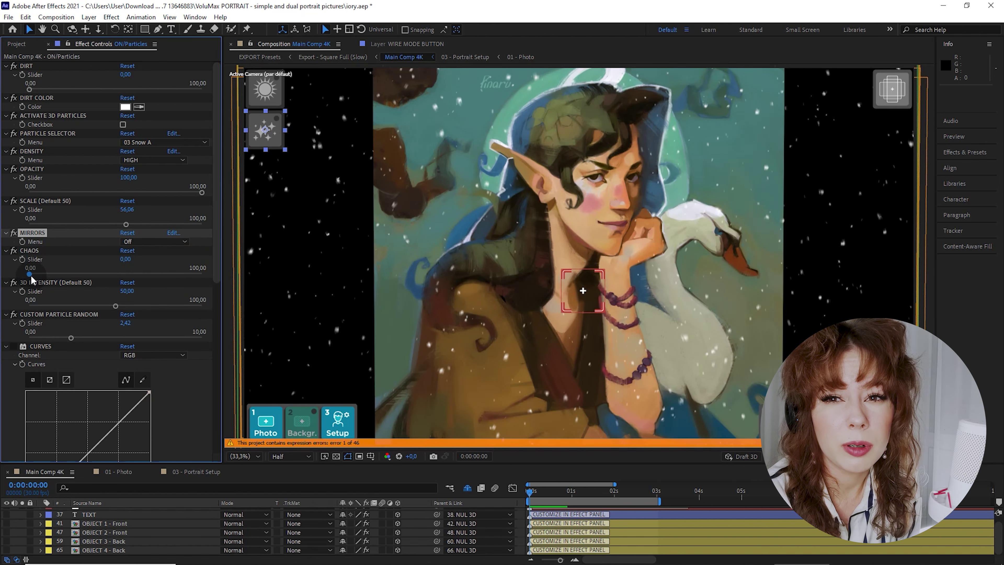
Try raising the snow particles' chaos through 12.73 and 44.55 to about 60, and reset it to 0
drag(30, 274, 80, 271)
click(92, 273)
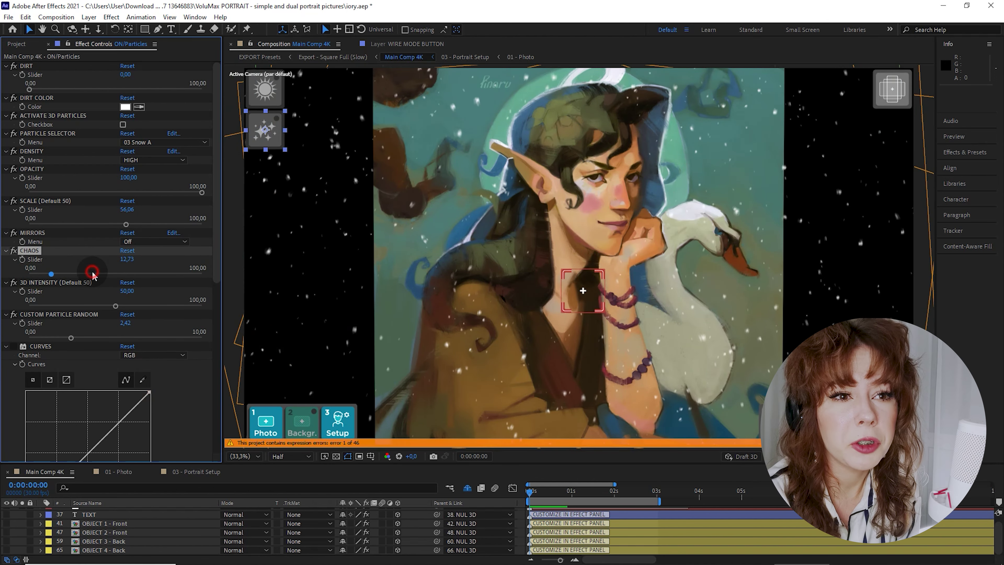
drag(106, 273, 111, 273)
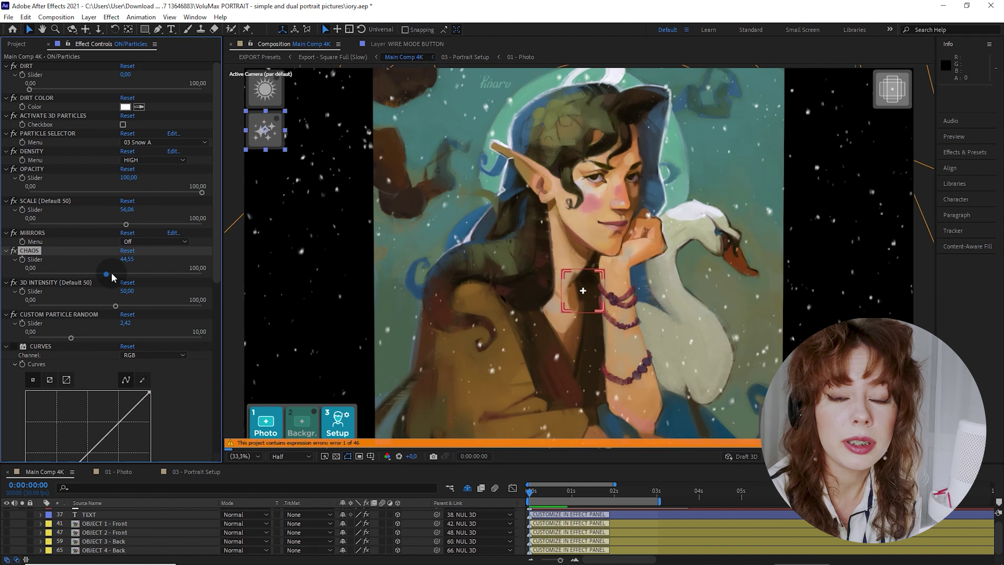
click(121, 273)
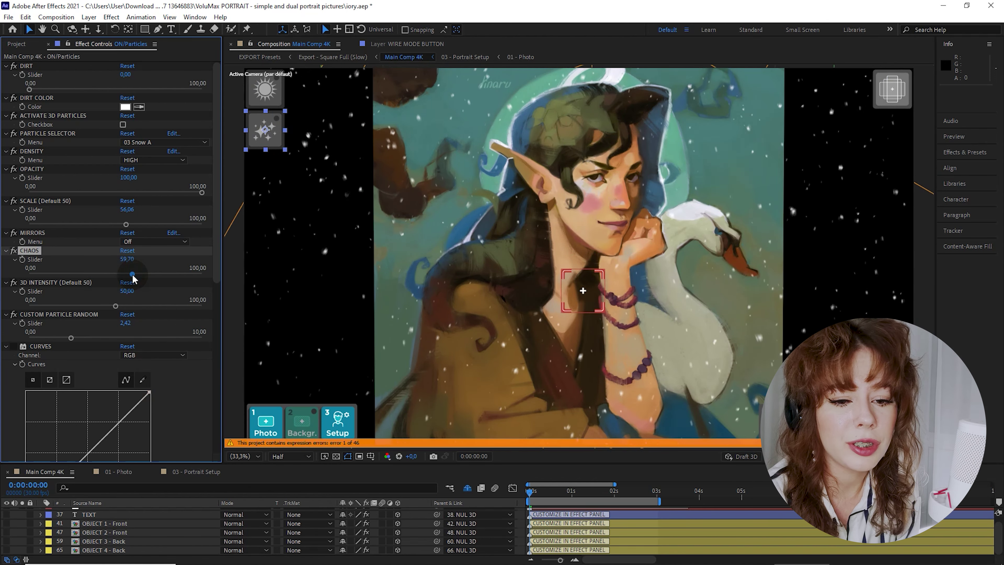
click(142, 275)
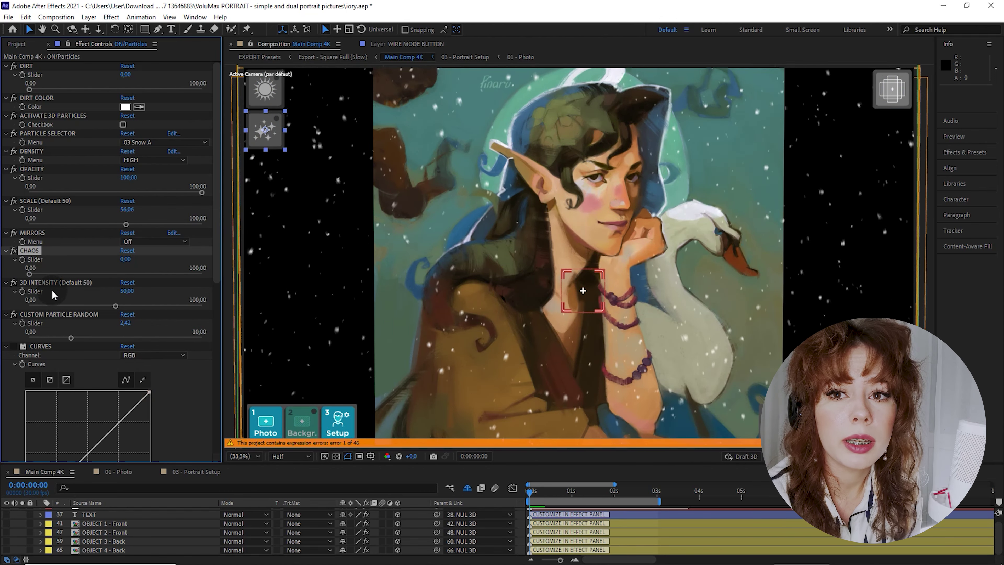
Switch the particles to 09 Cherry Petals and try recoloring them with color balance values of 212.73 and 80.73
click(162, 142)
click(175, 246)
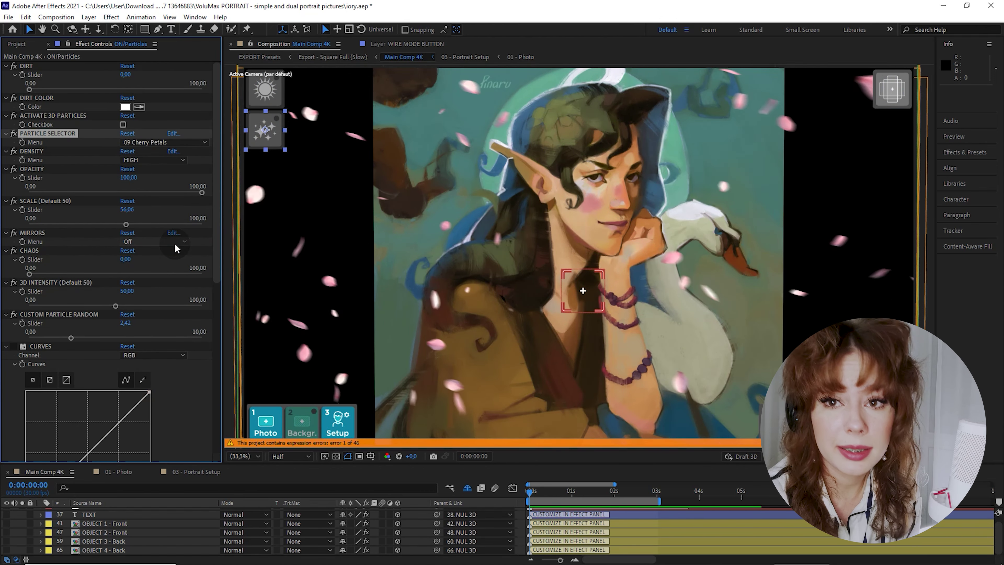
scroll(176, 248, down, 10)
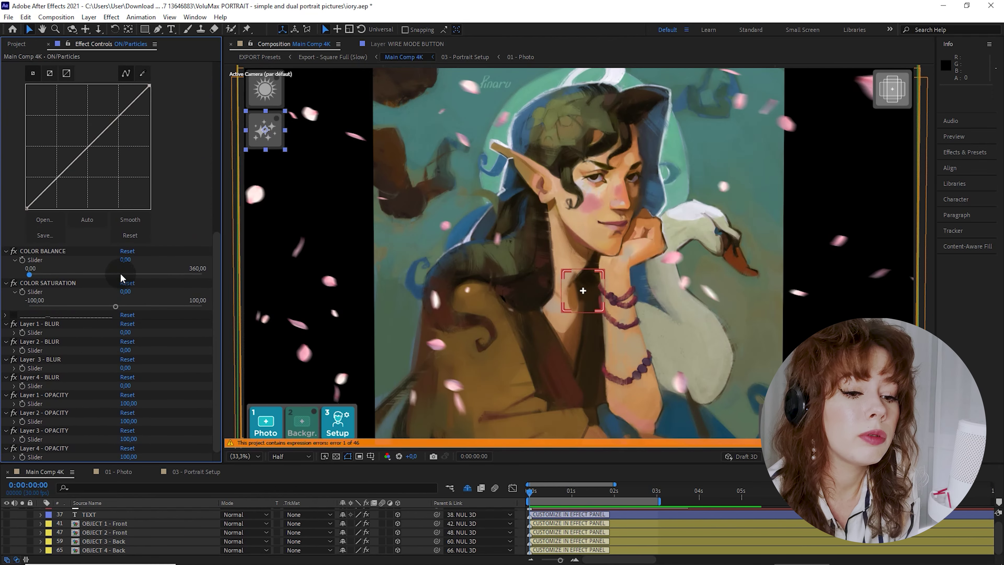
drag(29, 275, 74, 274)
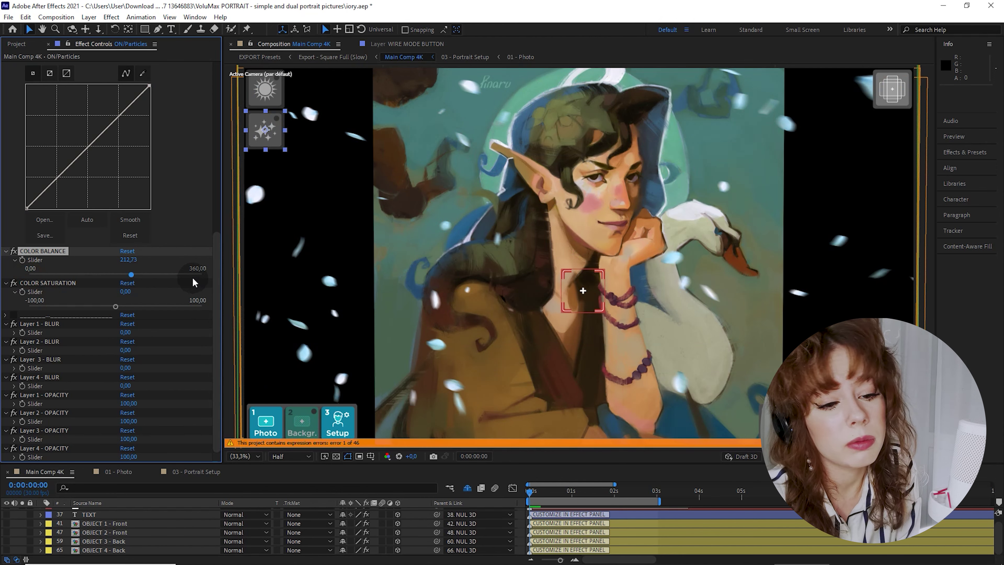
drag(132, 275, 69, 274)
Try the particles' color saturation at about 94, and bring it down to 13.94
drag(178, 307, 196, 307)
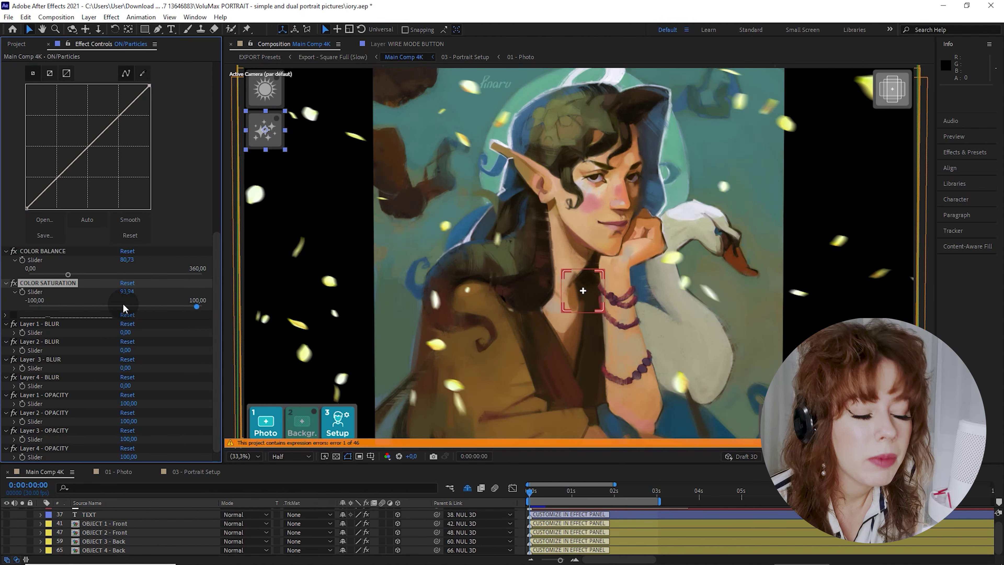
click(38, 307)
drag(38, 307, 97, 303)
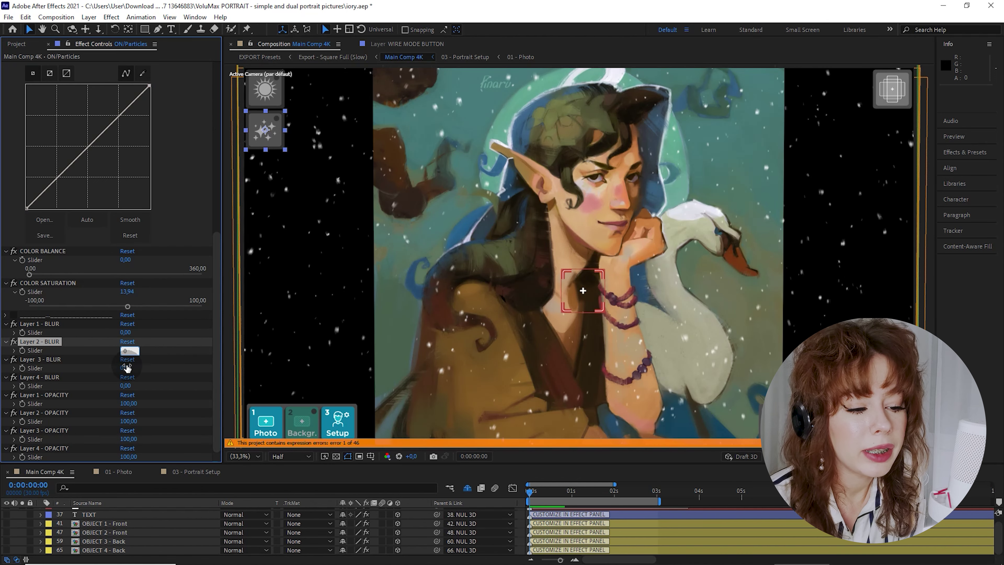
Blur Layer 3 of the snow particles at 24 and check the flakes at 100% magnification, fine-tuning the blur
drag(125, 367, 185, 364)
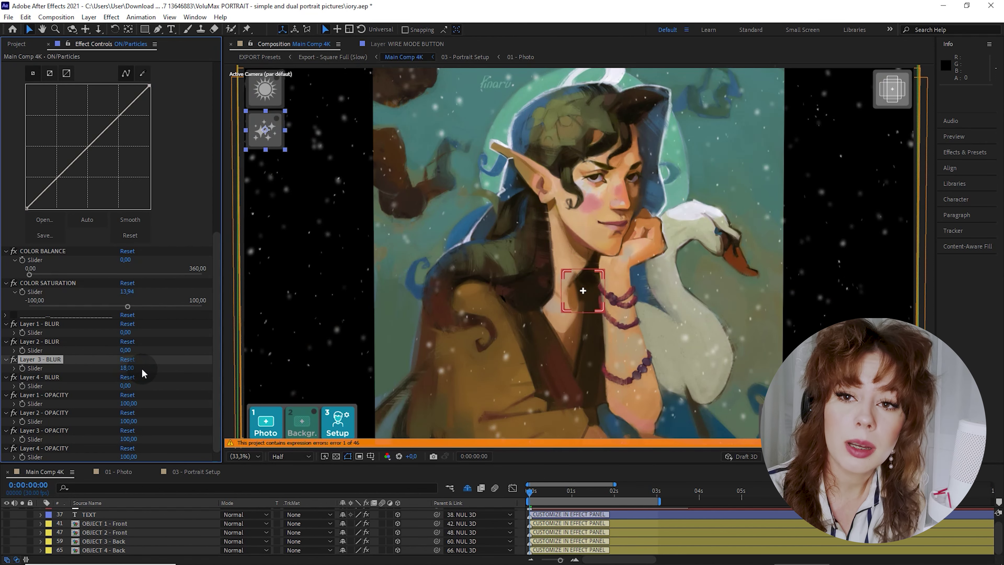
click(278, 456)
click(244, 457)
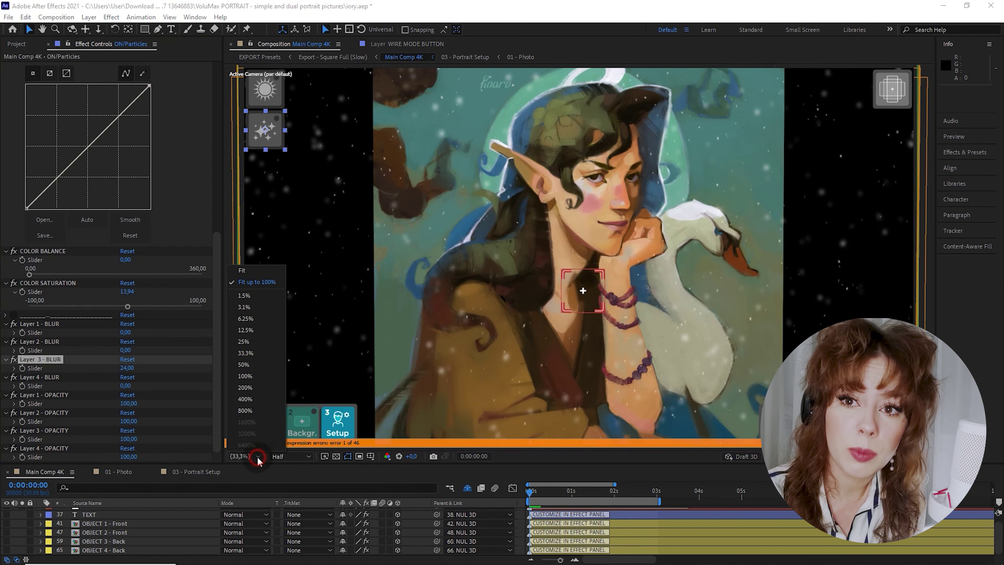
click(246, 379)
key(space)
drag(332, 294, 732, 139)
drag(604, 307, 672, 161)
click(131, 368)
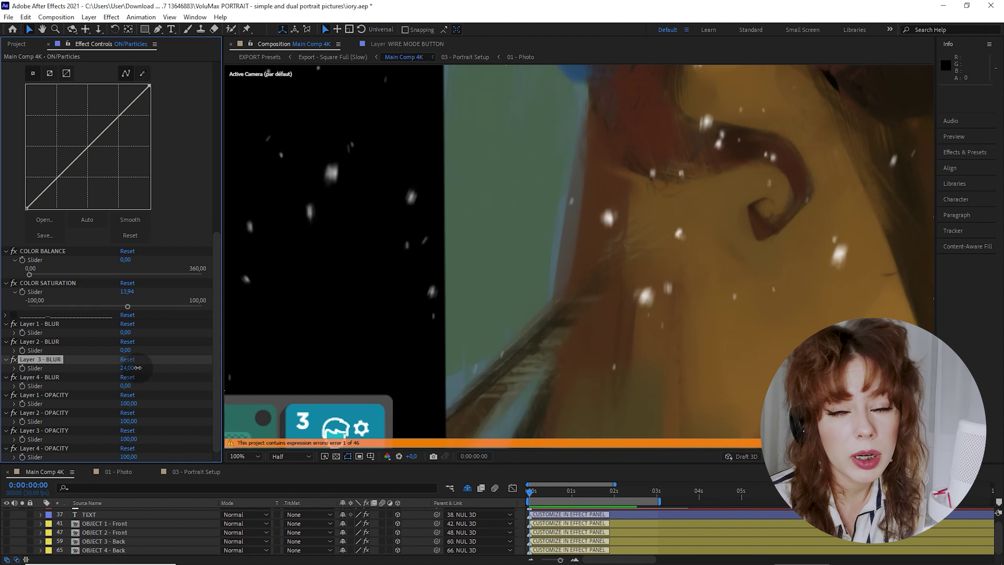
drag(137, 367, 141, 367)
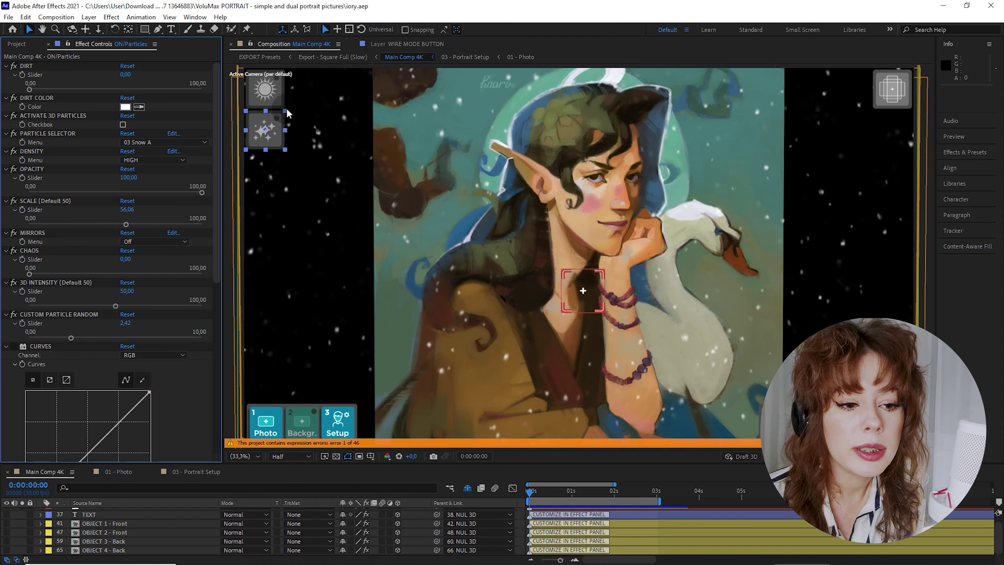
Add a light flare to the portrait using Flare 4, with left opacity 33.03 and right opacity 0
click(256, 79)
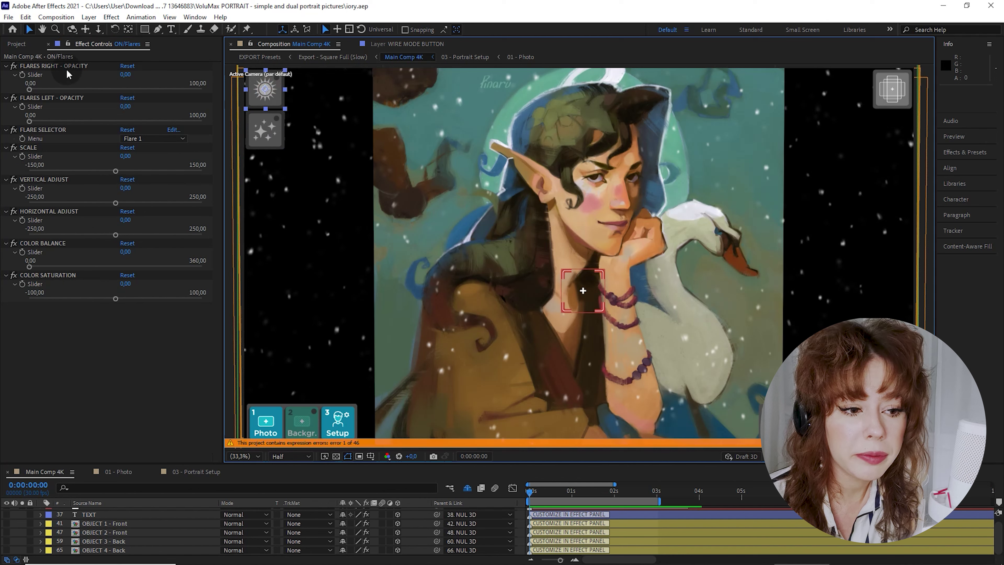
drag(41, 94, 150, 92)
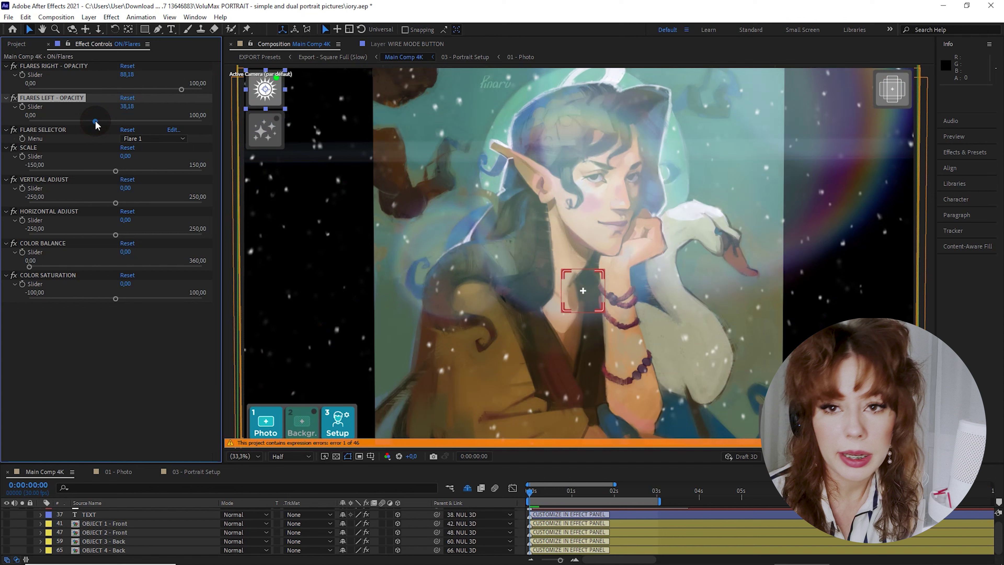
drag(93, 122, 95, 121)
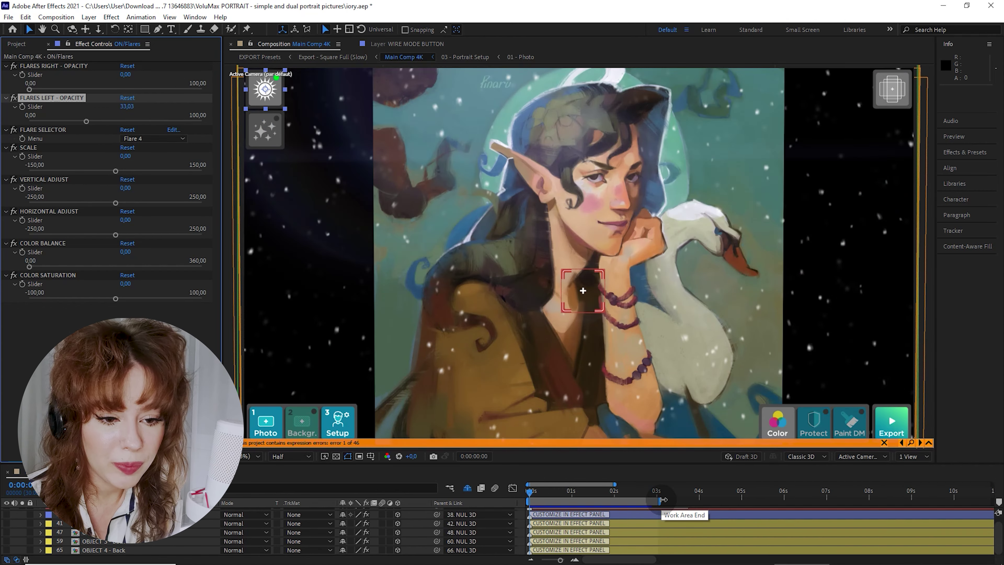
Extend the main composition's work area to end at the 7-second mark
drag(664, 499, 827, 500)
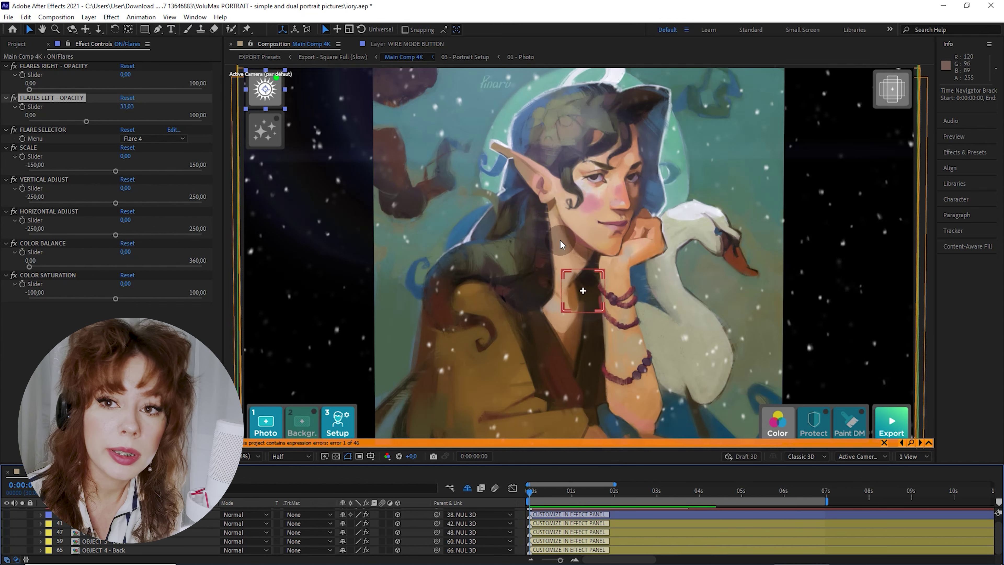
drag(826, 501, 751, 501)
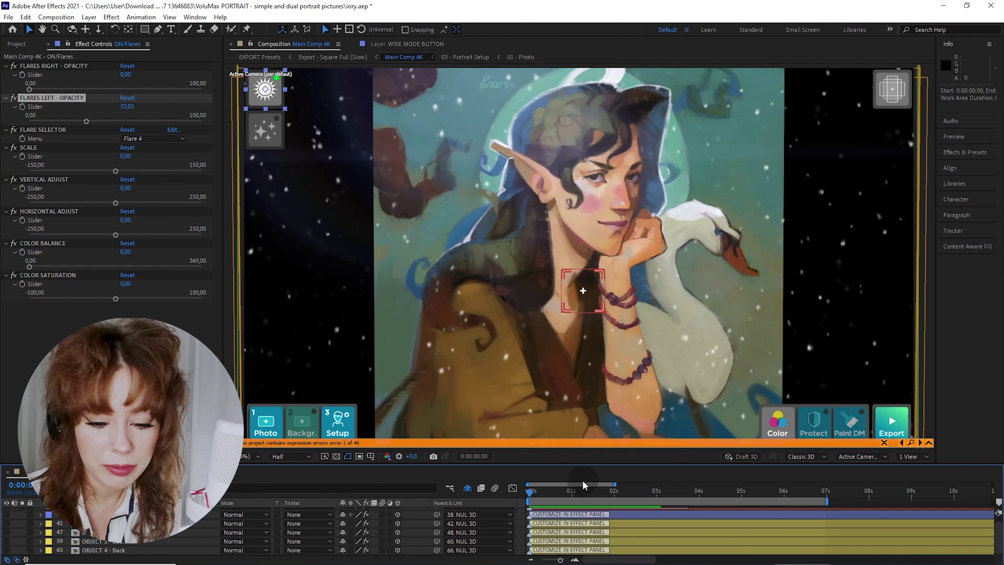
Move the VoluMax controller over the swan at the first frame, position 2565, 1239, and try an end position at 0:00:06:29
drag(565, 292, 687, 294)
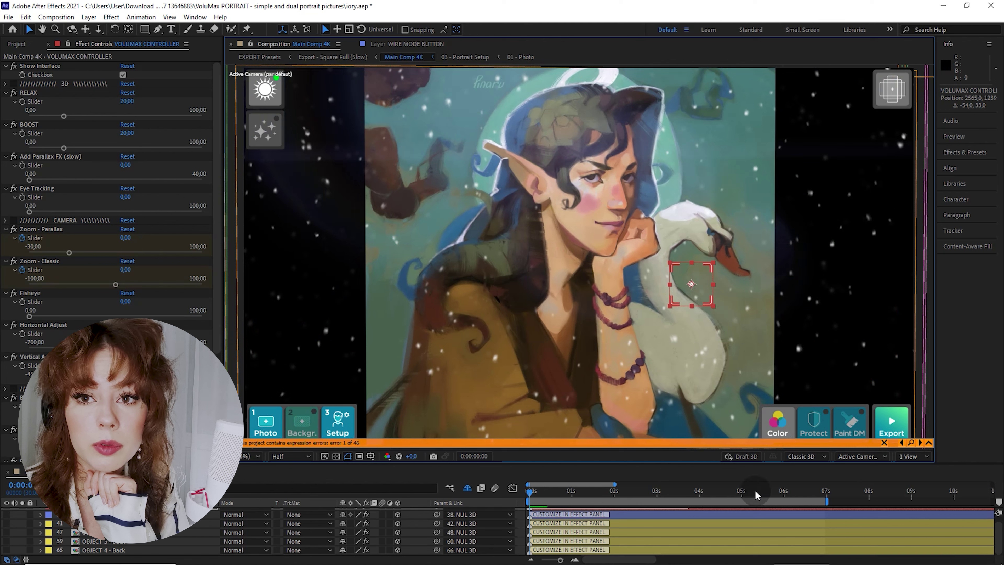
click(826, 491)
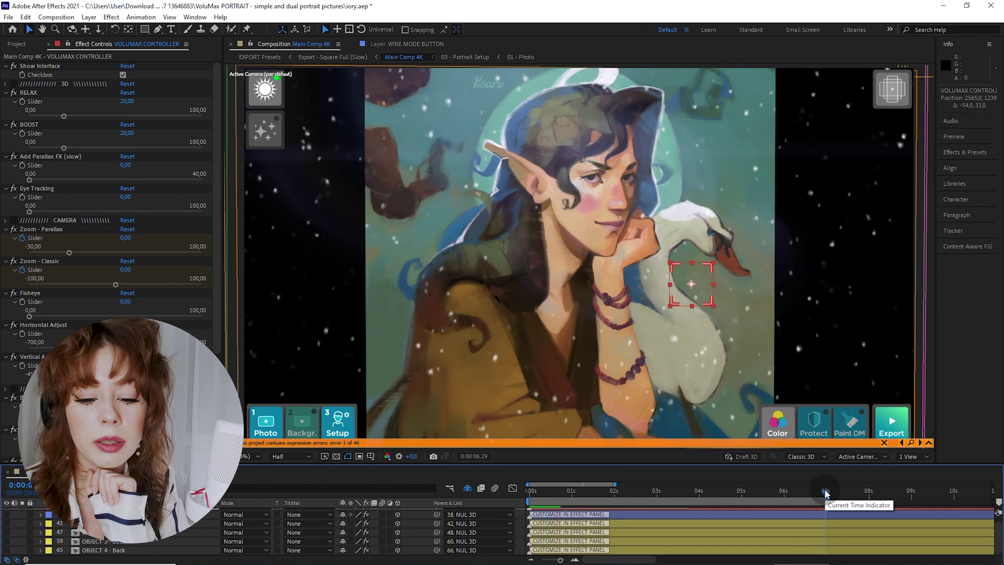
drag(689, 297, 585, 298)
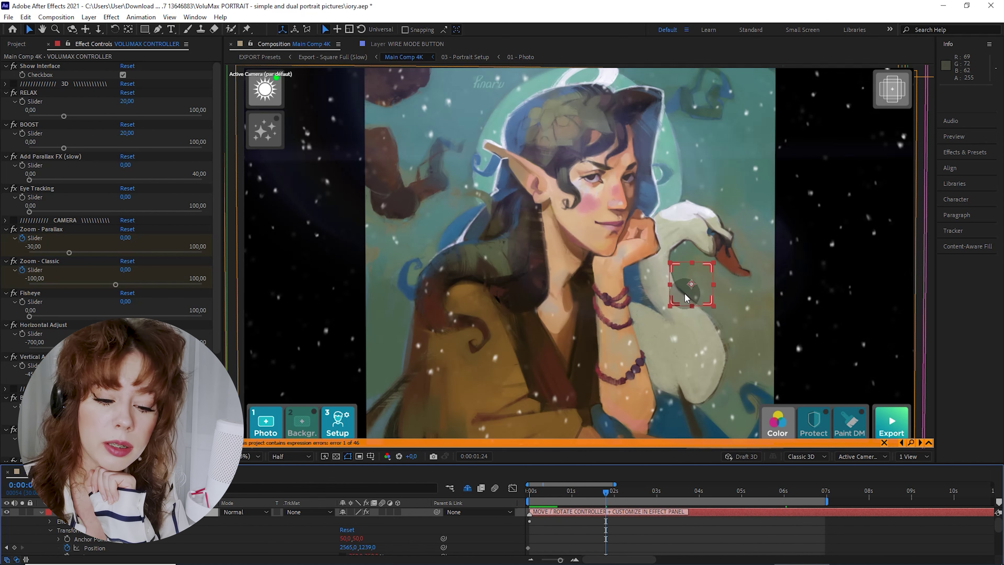
Keyframe the controller at 2229, 1464 at 0:00:01:24, at 1728, 1440 at 0:00:03:23, and over the elf's sleeve just before 6 seconds
drag(685, 297, 622, 339)
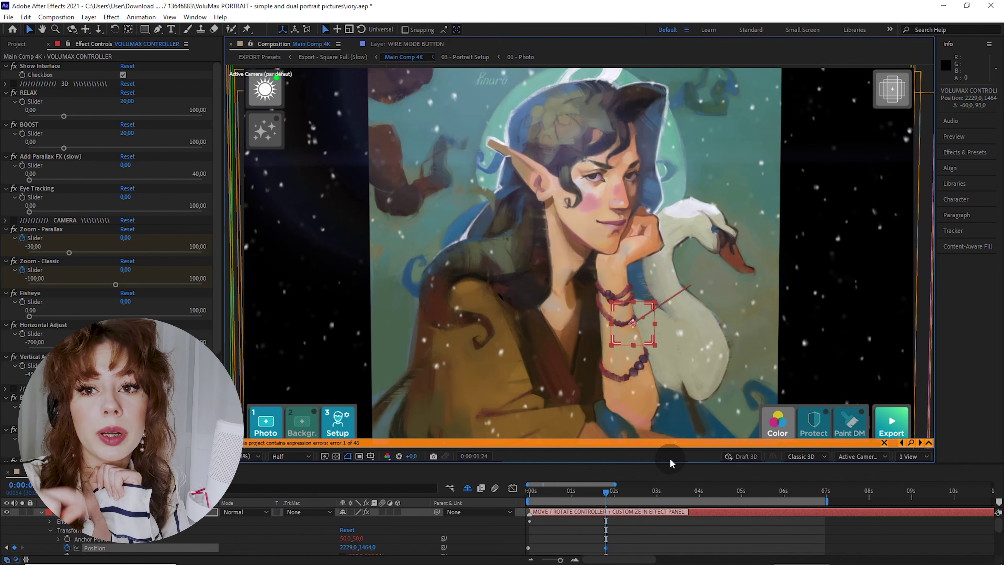
click(689, 492)
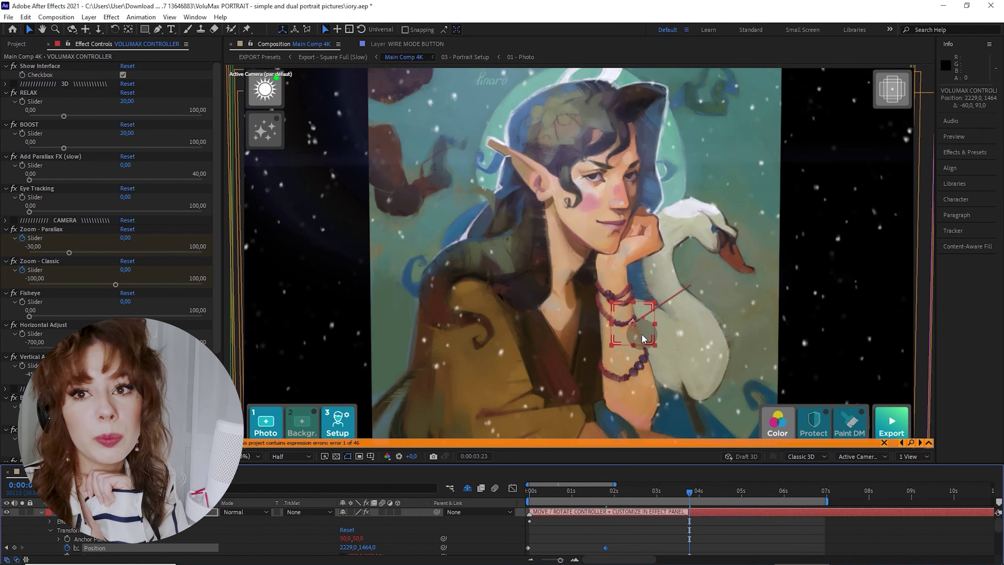
drag(643, 338, 541, 335)
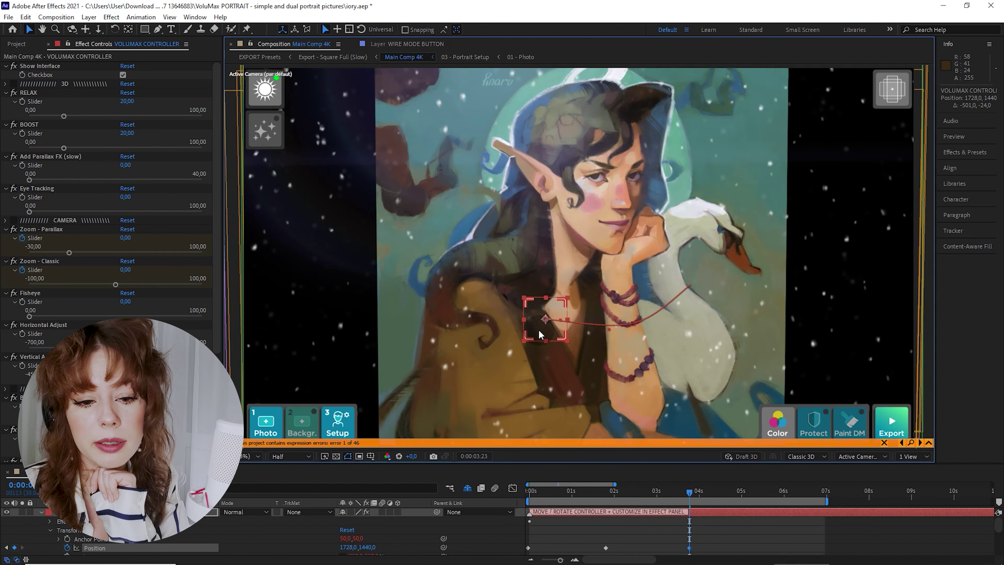
click(775, 490)
drag(530, 336, 476, 353)
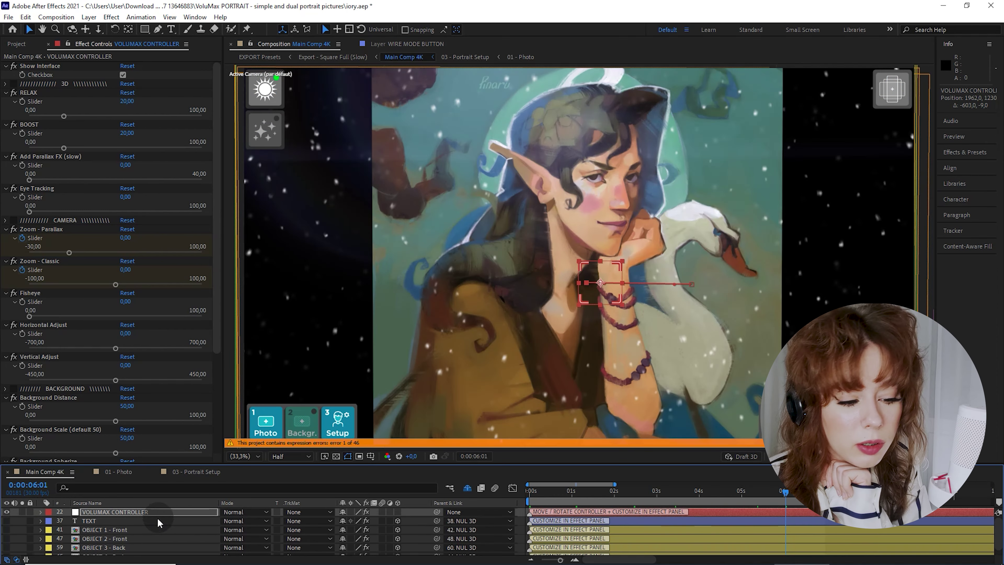
Expand the VoluMax controller layer's properties and preview the portrait animation from the first frame
click(41, 512)
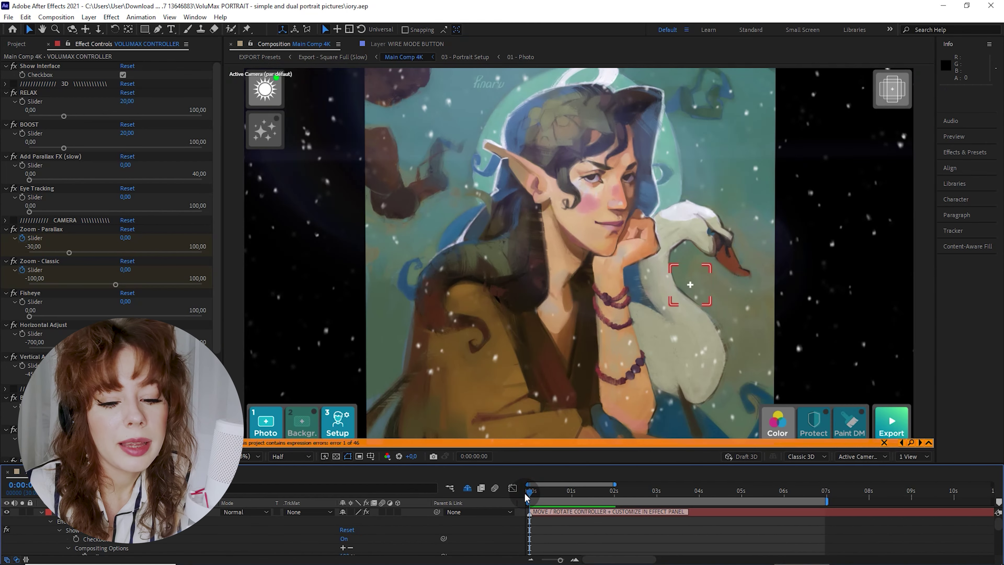
key(space)
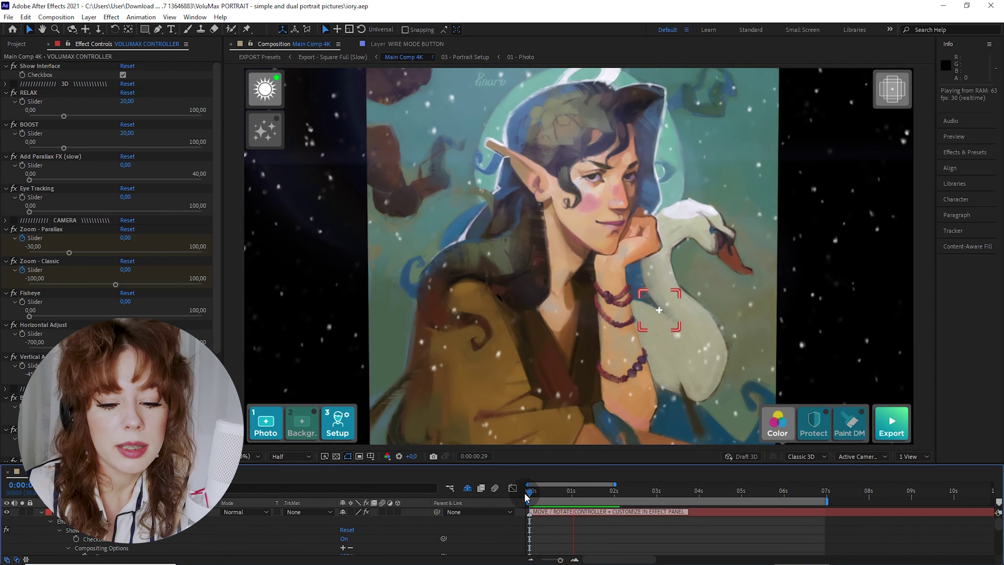
Open the EXPORT Presets composition and choose the full-quality Square (1:1) 2160 x 2160 preset
click(891, 431)
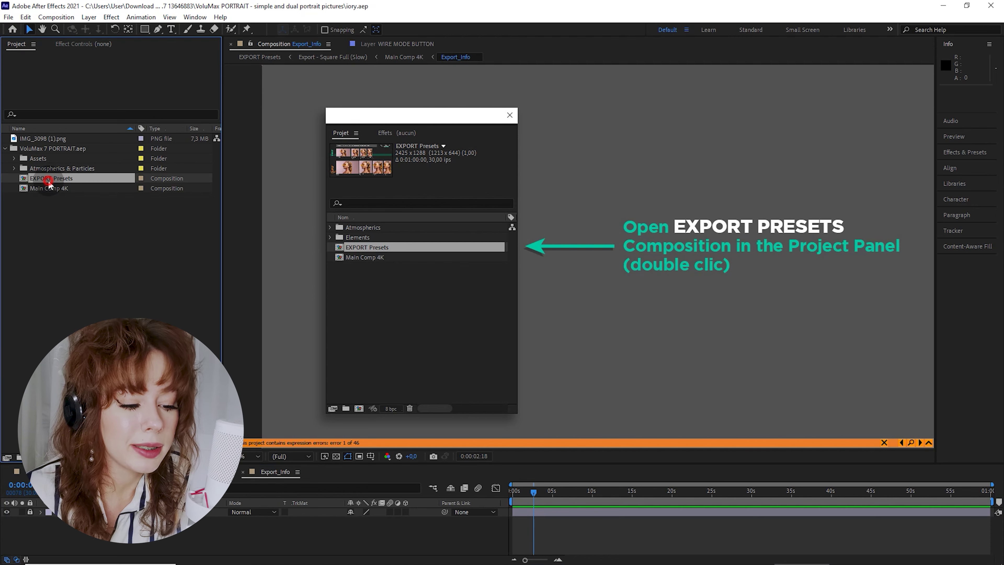
double_click(48, 180)
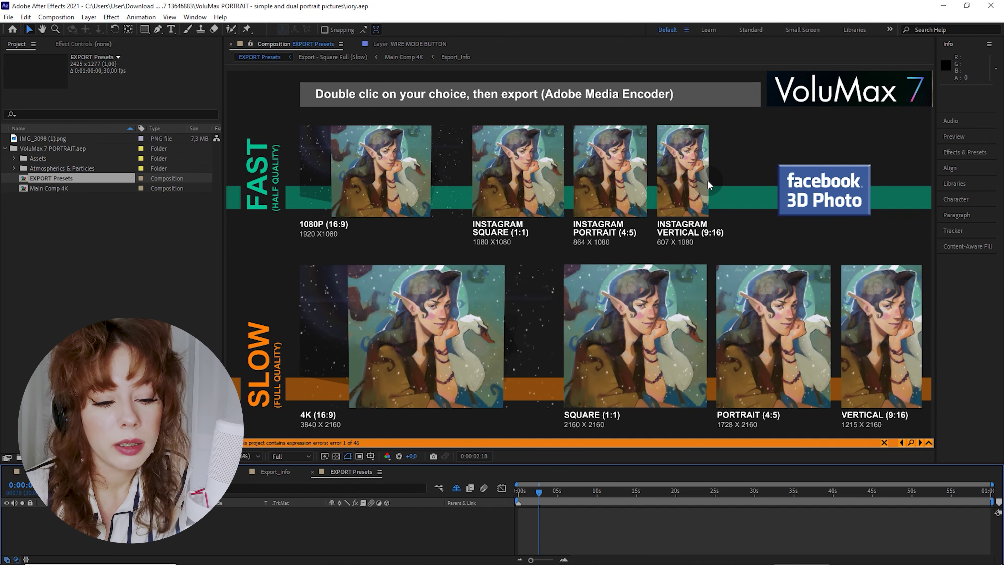
click(628, 357)
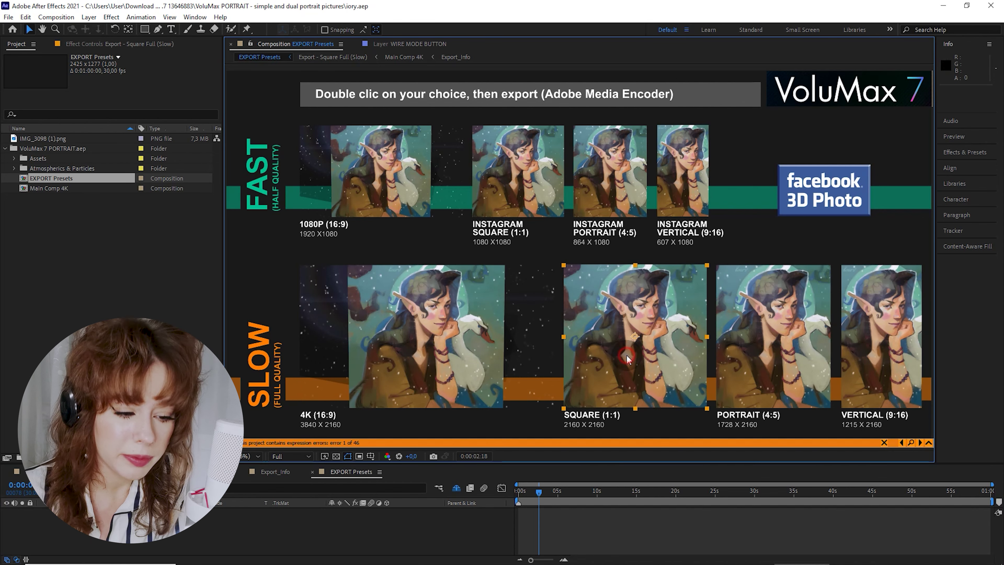
double_click(628, 357)
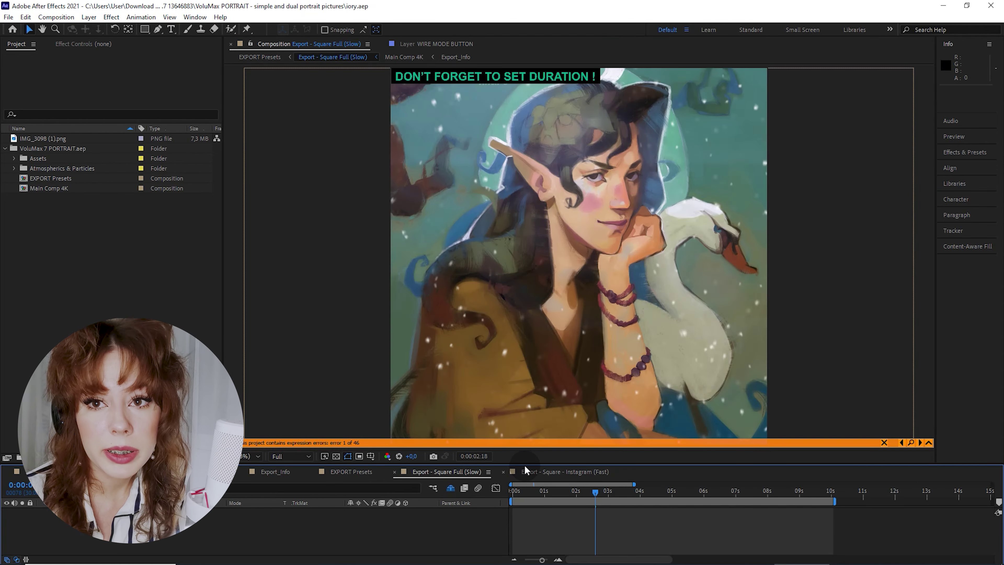
Close the Export - Square - Instagram (Fast) composition and shorten the full-quality square export's work area to 7 seconds
click(503, 472)
drag(835, 501, 737, 503)
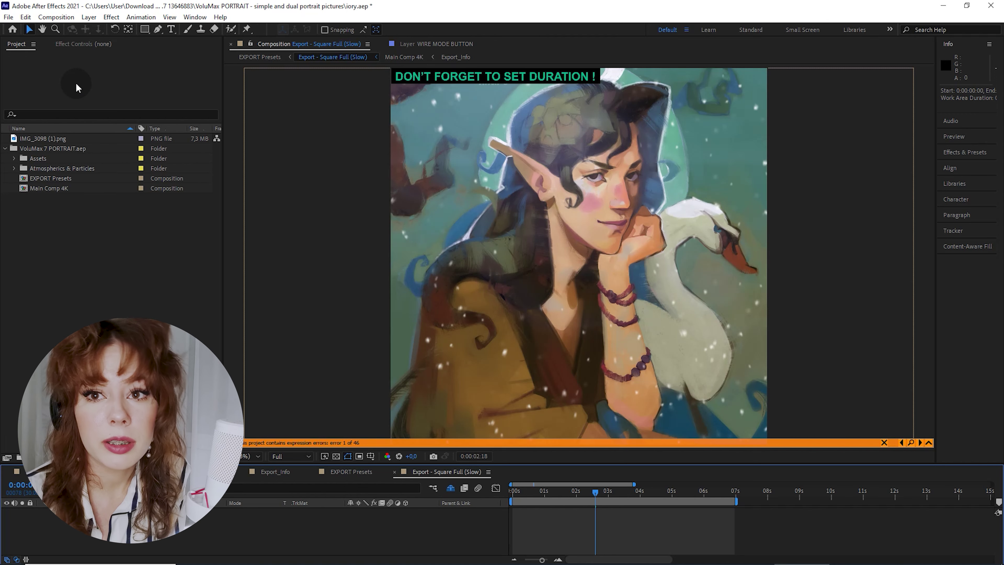
Add the Export - Square Full (Slow) composition to the render queue and start rendering it
click(8, 16)
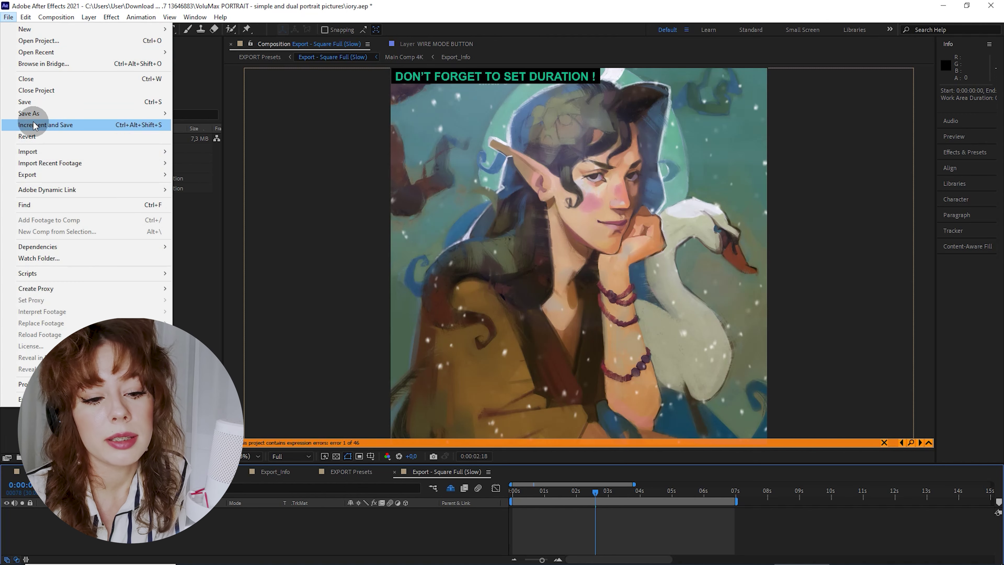
mouse_move(107, 176)
click(217, 186)
click(975, 501)
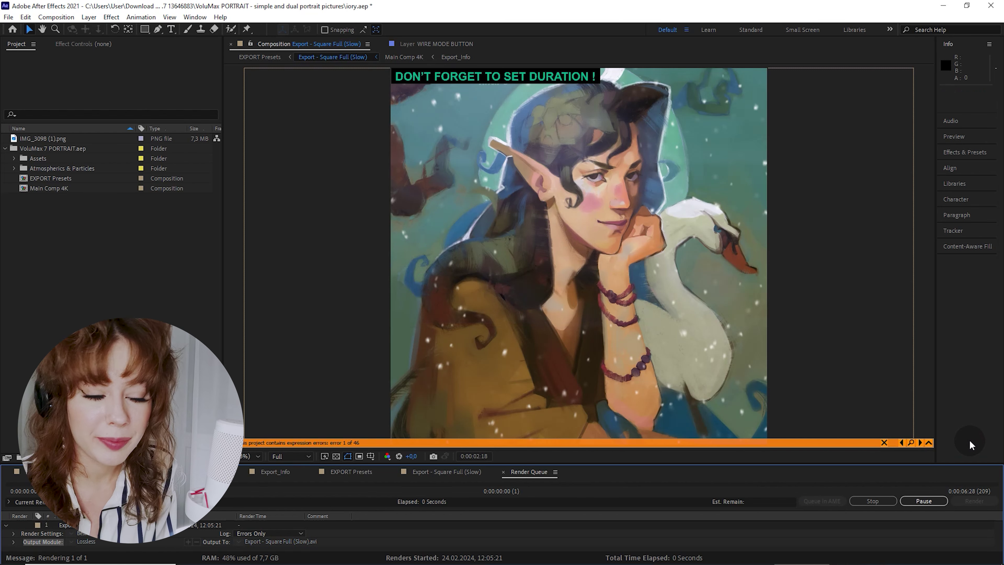